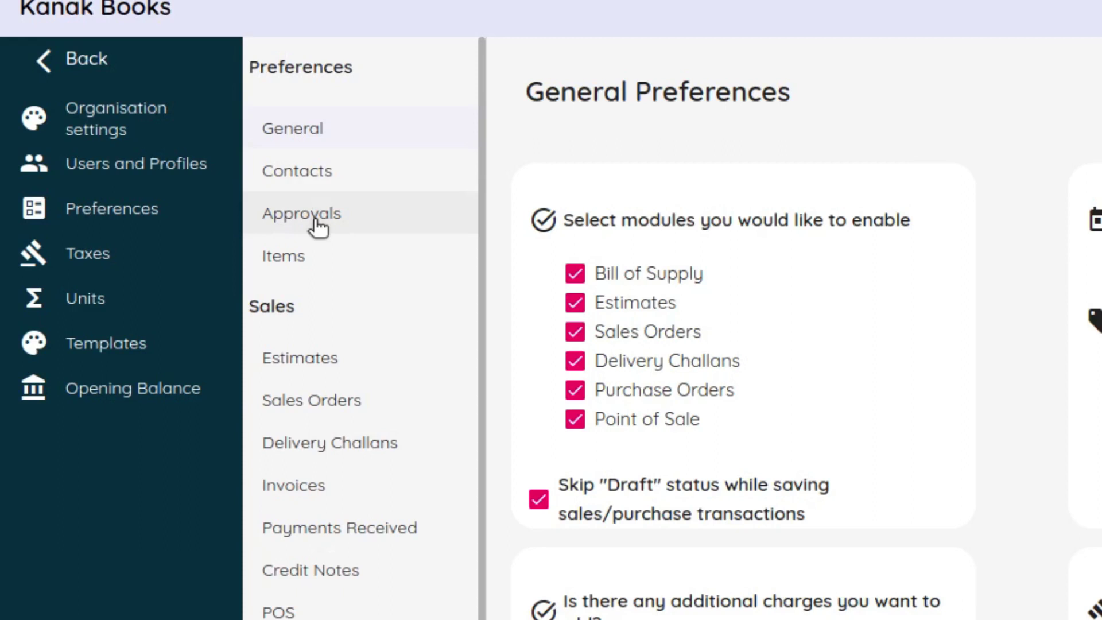
Open the Approvals section of the organisation's preferences
{"action": "left_click", "coordinate": [317, 226]}
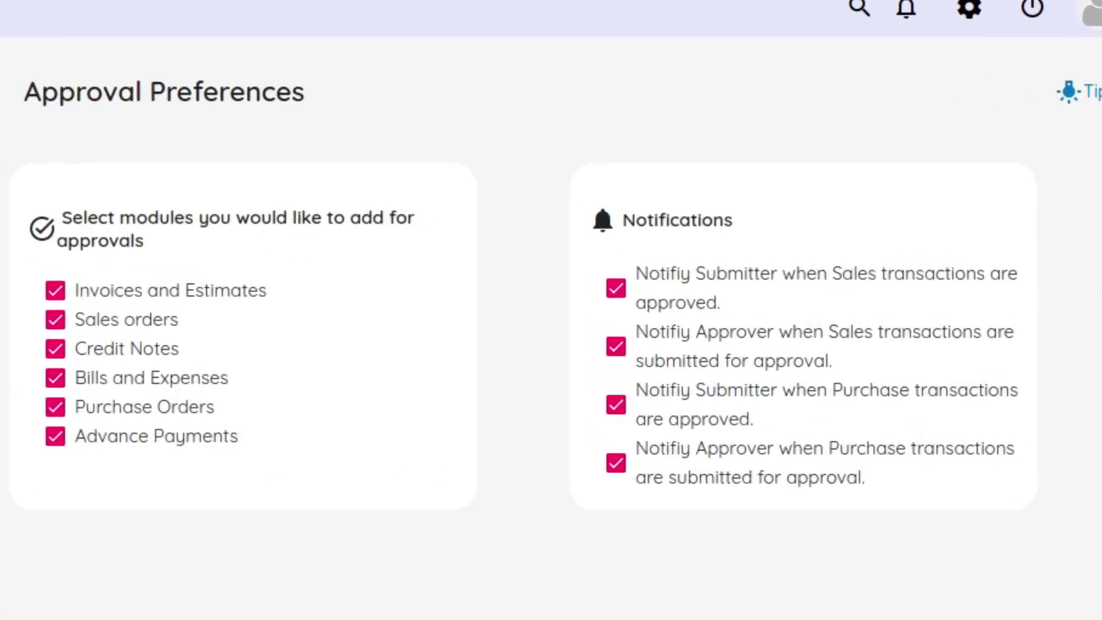
Enable all four approval notifications for sales and purchase transactions, and save the Approval Preferences
{"action": "left_click", "coordinate": [705, 318]}
{"action": "left_click", "coordinate": [706, 351]}
{"action": "left_click", "coordinate": [705, 409]}
{"action": "left_click", "coordinate": [705, 462]}
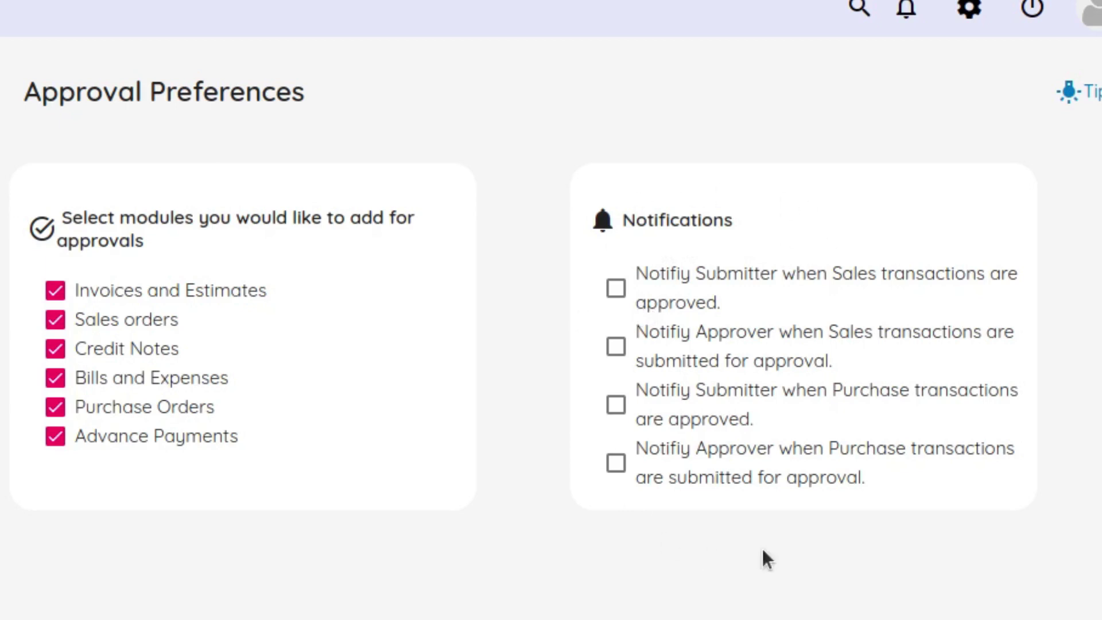
{"action": "left_click", "coordinate": [655, 312]}
{"action": "left_click", "coordinate": [663, 352]}
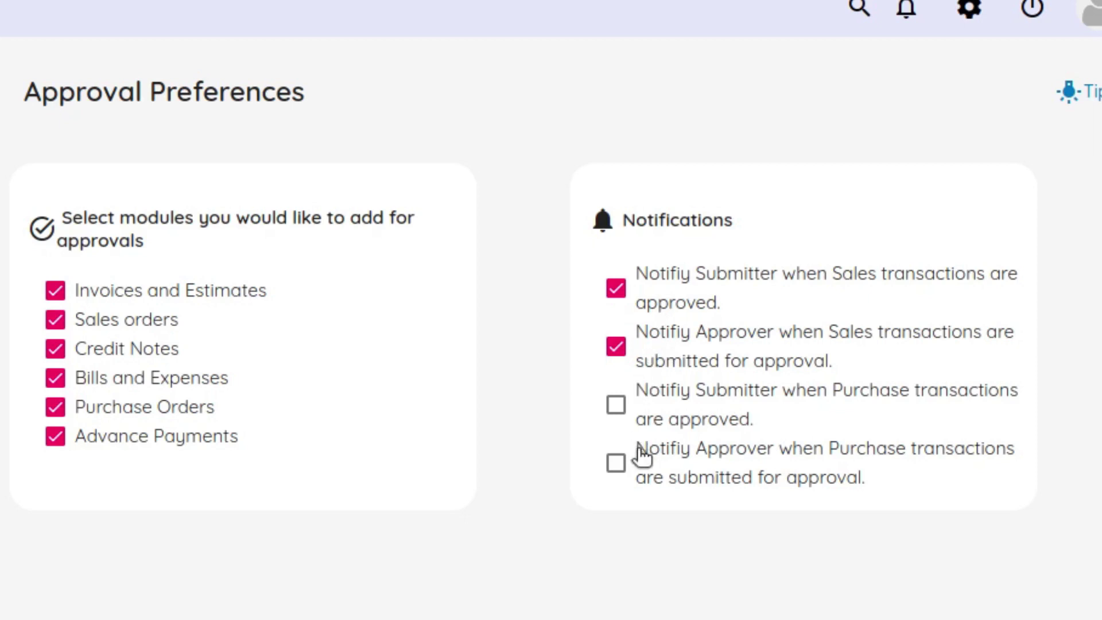
{"action": "left_click", "coordinate": [675, 430]}
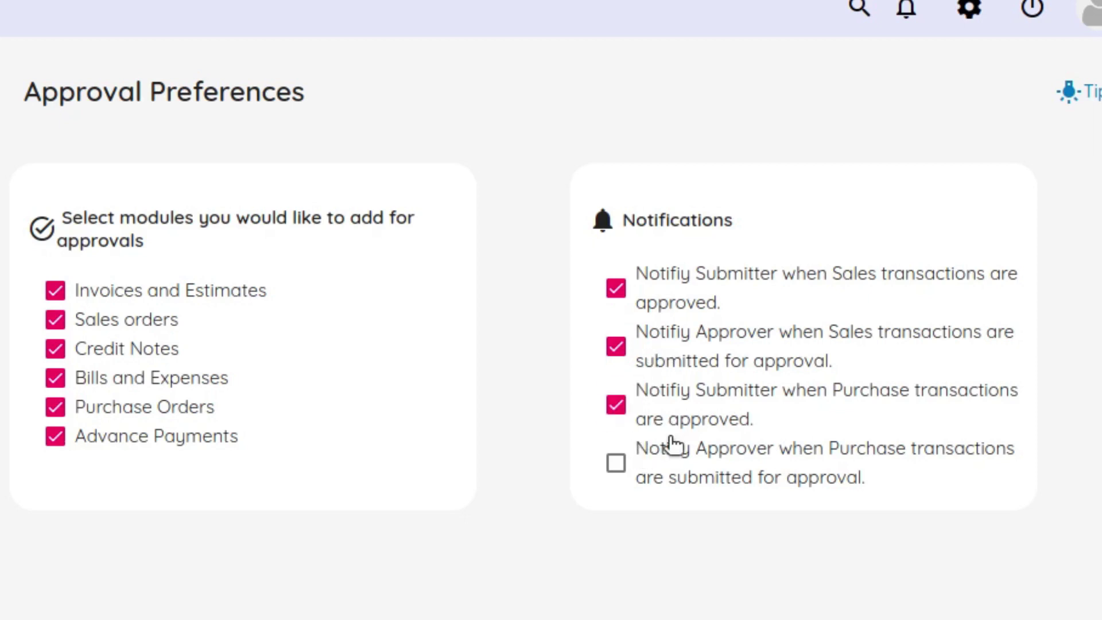
{"action": "left_click", "coordinate": [686, 480]}
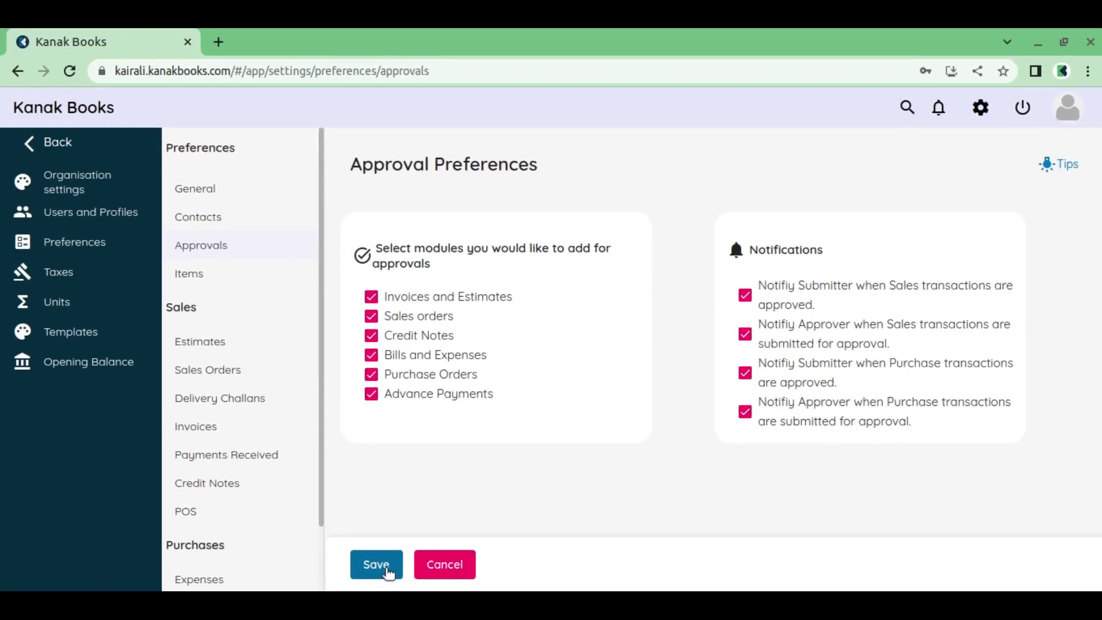
{"action": "left_click", "coordinate": [388, 572]}
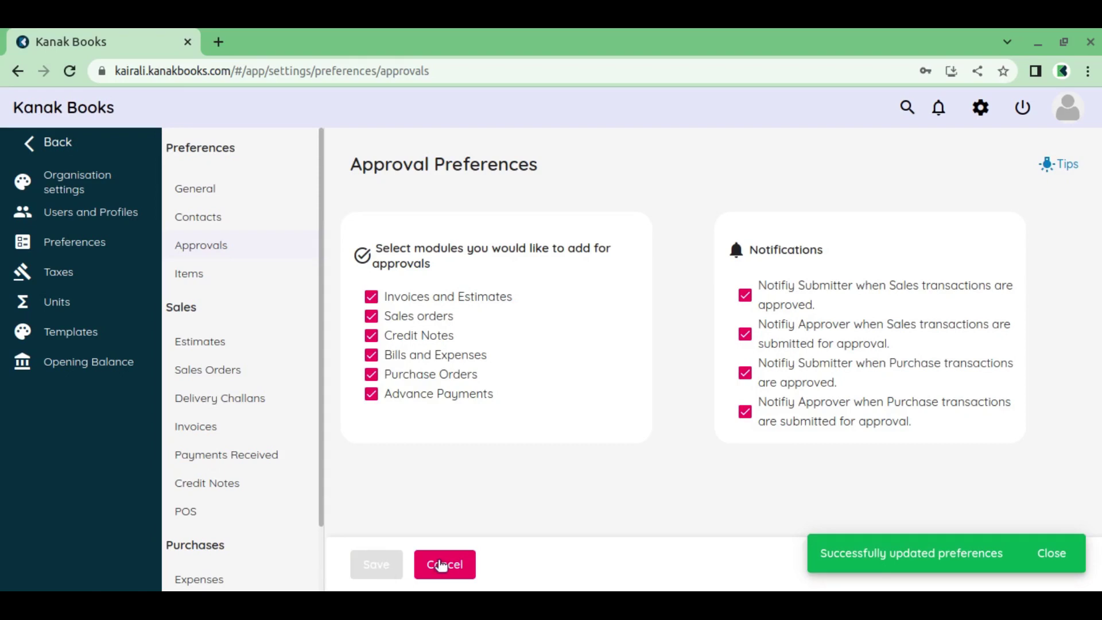
{"action": "left_click", "coordinate": [1060, 566]}
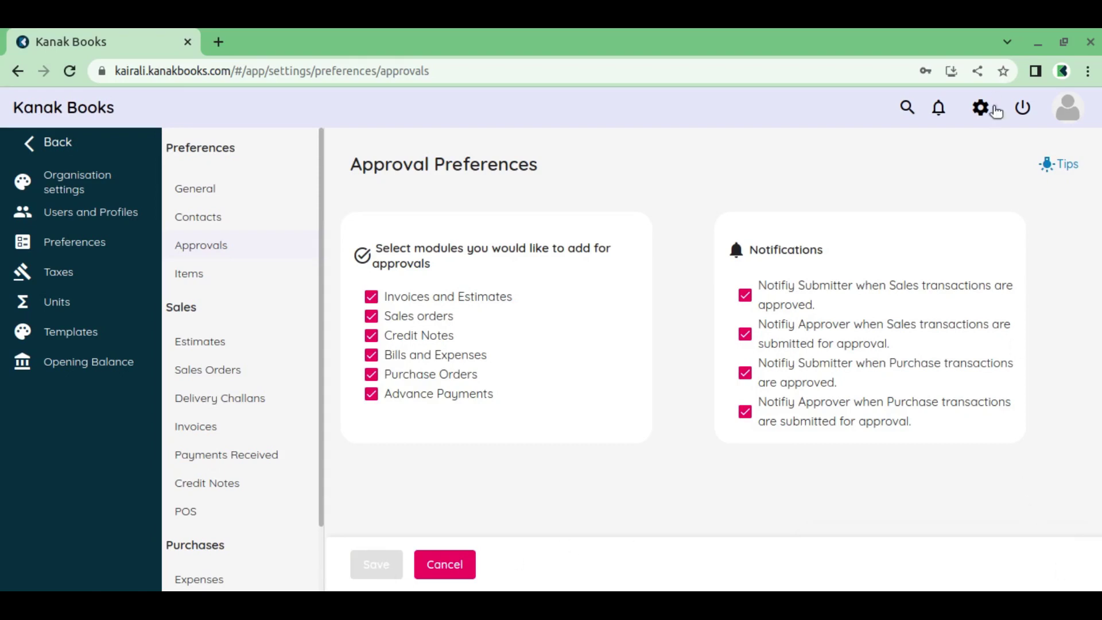
Go to Users and Profiles in settings and list the administrator, Creator and Reviewer profiles
{"action": "left_click", "coordinate": [986, 113]}
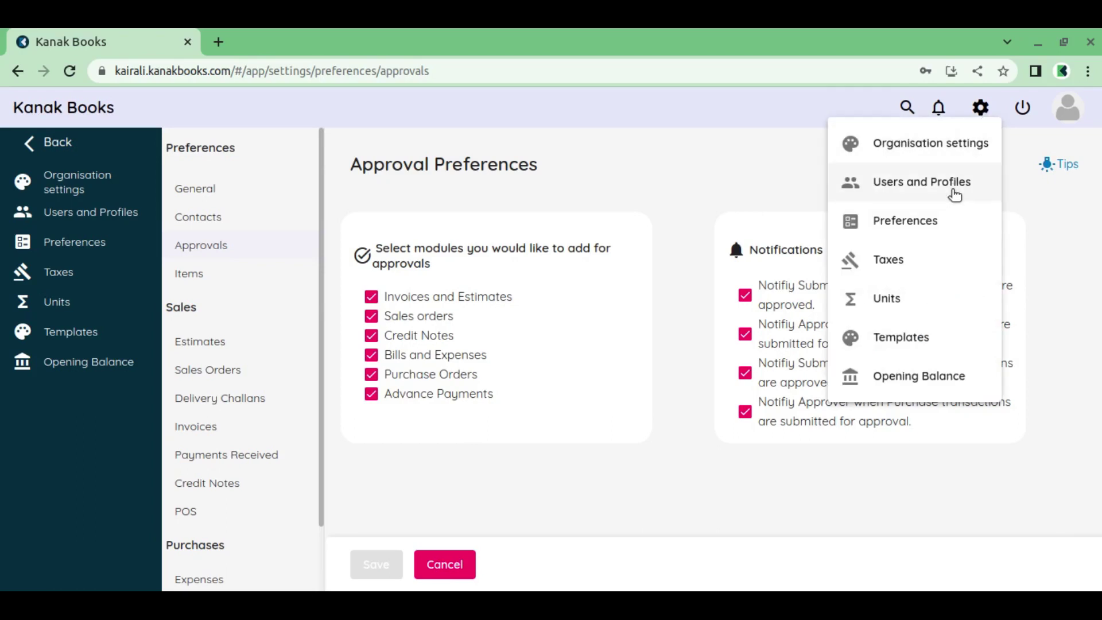
{"action": "left_click", "coordinate": [955, 193]}
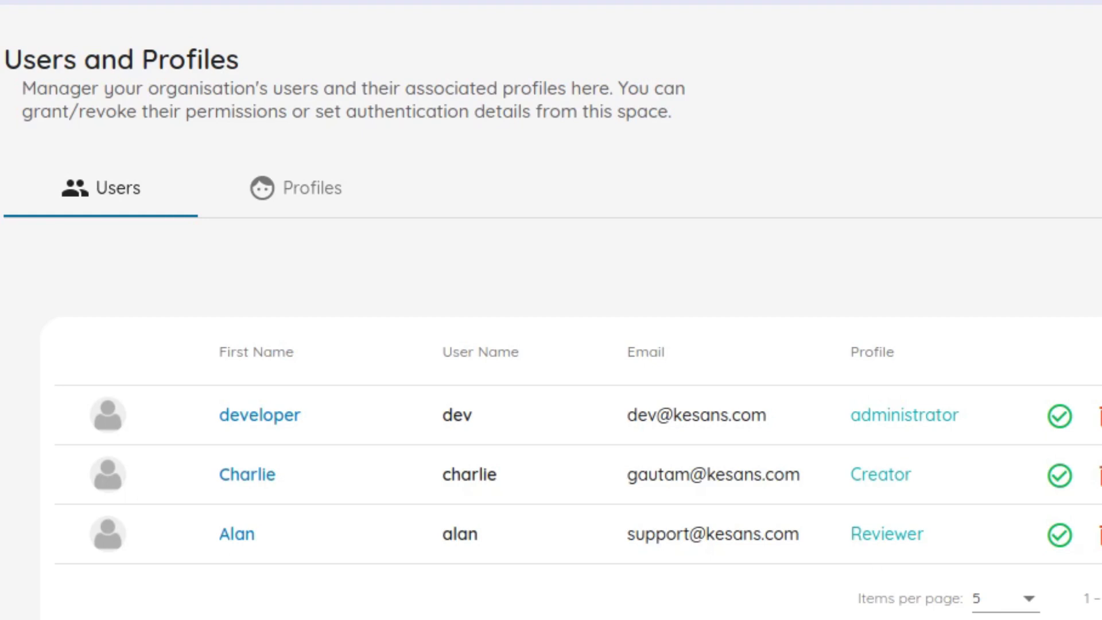
{"action": "left_click", "coordinate": [313, 190]}
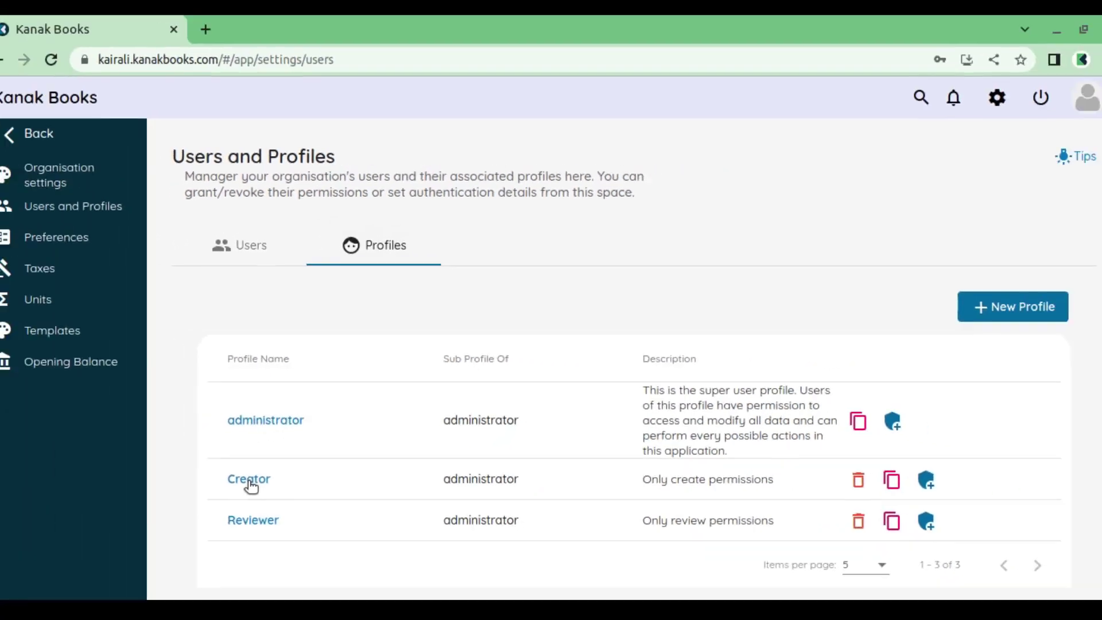
{"action": "left_click", "coordinate": [118, 532]}
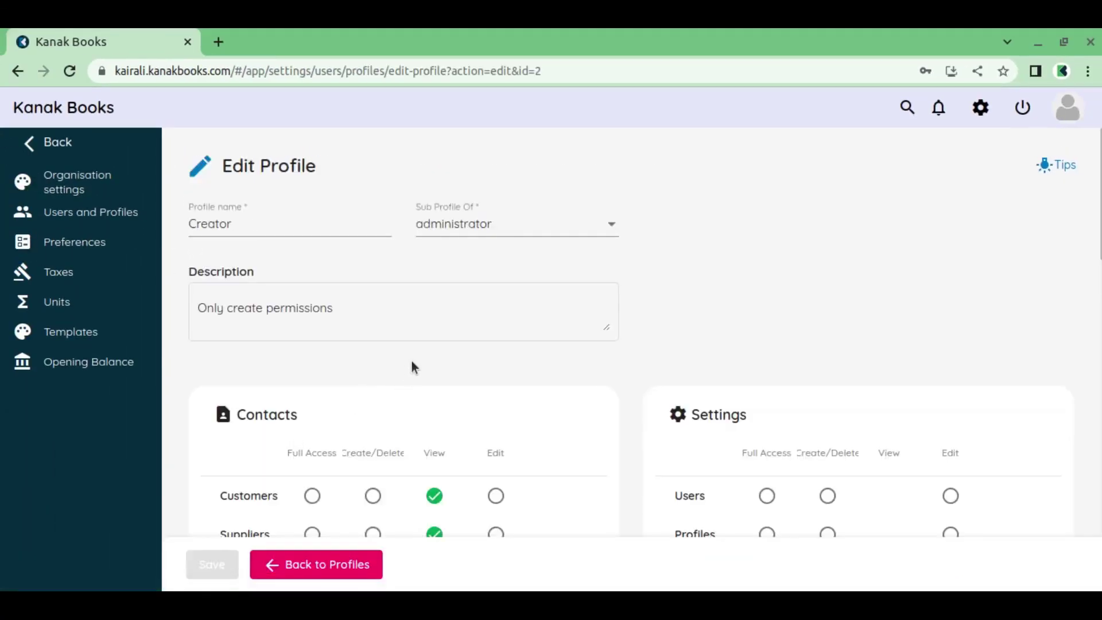
{"action": "scroll", "coordinate": [413, 367], "scroll_direction": "down", "scroll_amount": 2}
{"action": "scroll", "coordinate": [431, 412], "scroll_direction": "down", "scroll_amount": 6}
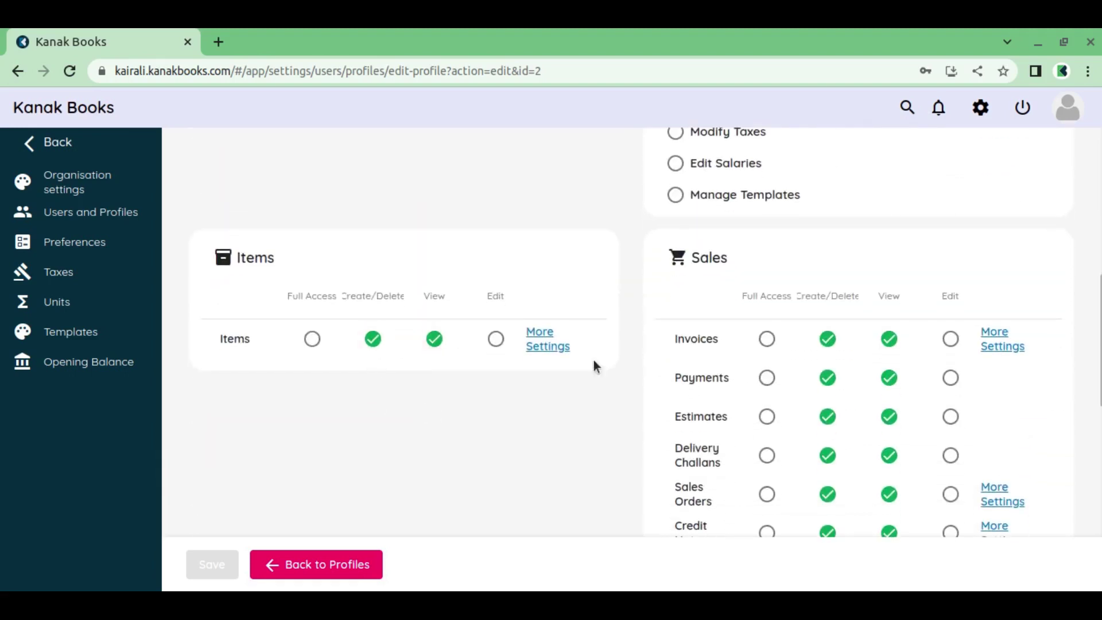
{"action": "scroll", "coordinate": [820, 398], "scroll_direction": "down", "scroll_amount": 1}
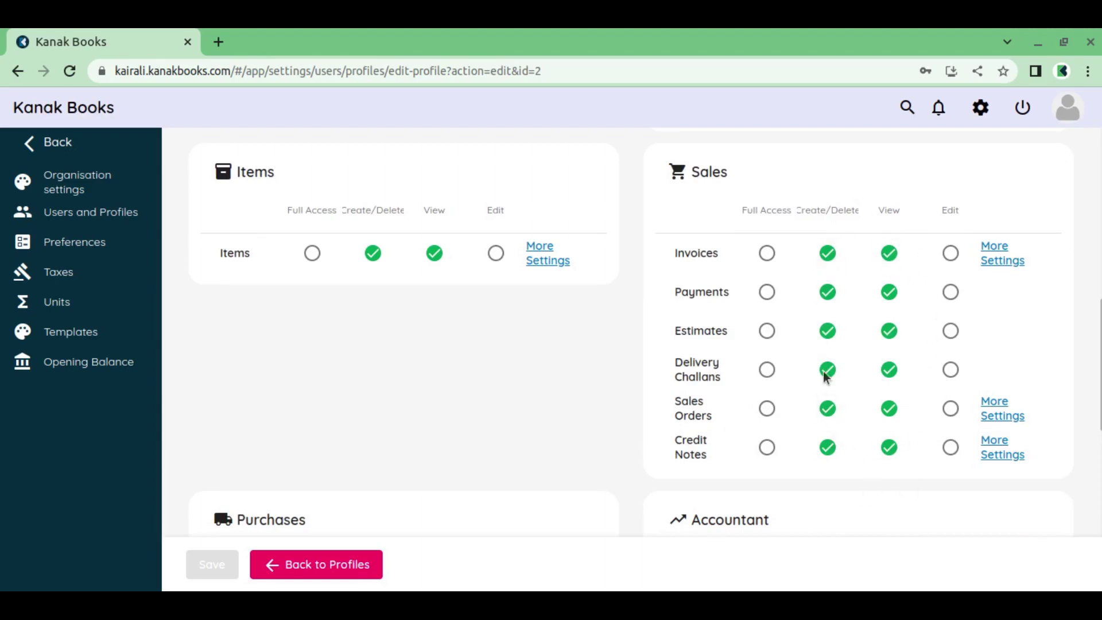
{"action": "scroll", "coordinate": [838, 459], "scroll_direction": "down", "scroll_amount": 3}
{"action": "scroll", "coordinate": [825, 443], "scroll_direction": "down", "scroll_amount": 2}
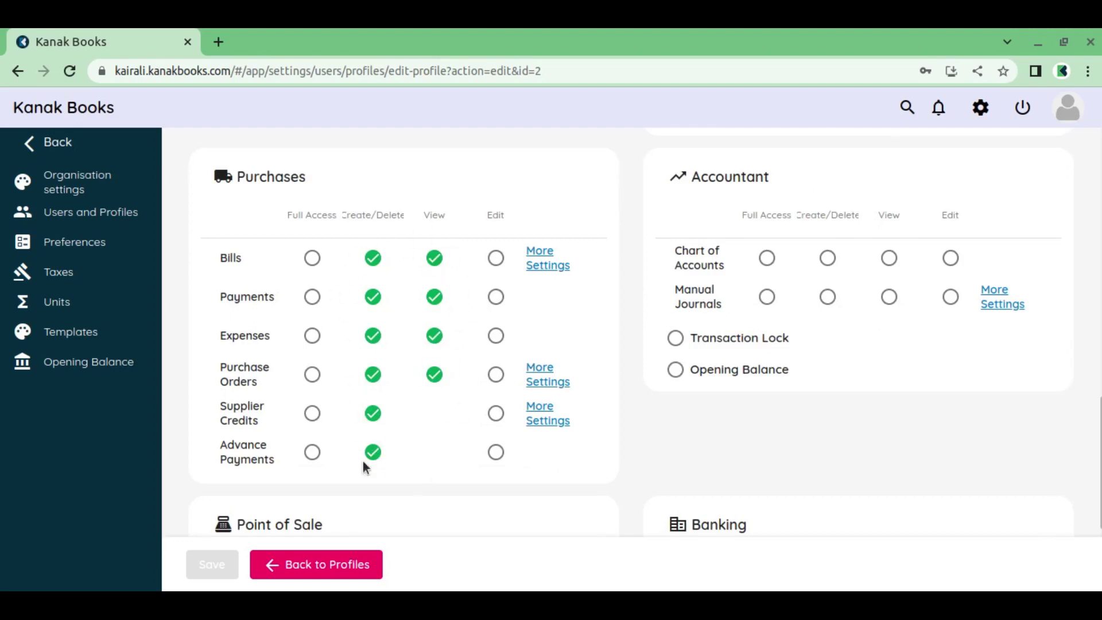
{"action": "left_click", "coordinate": [325, 566]}
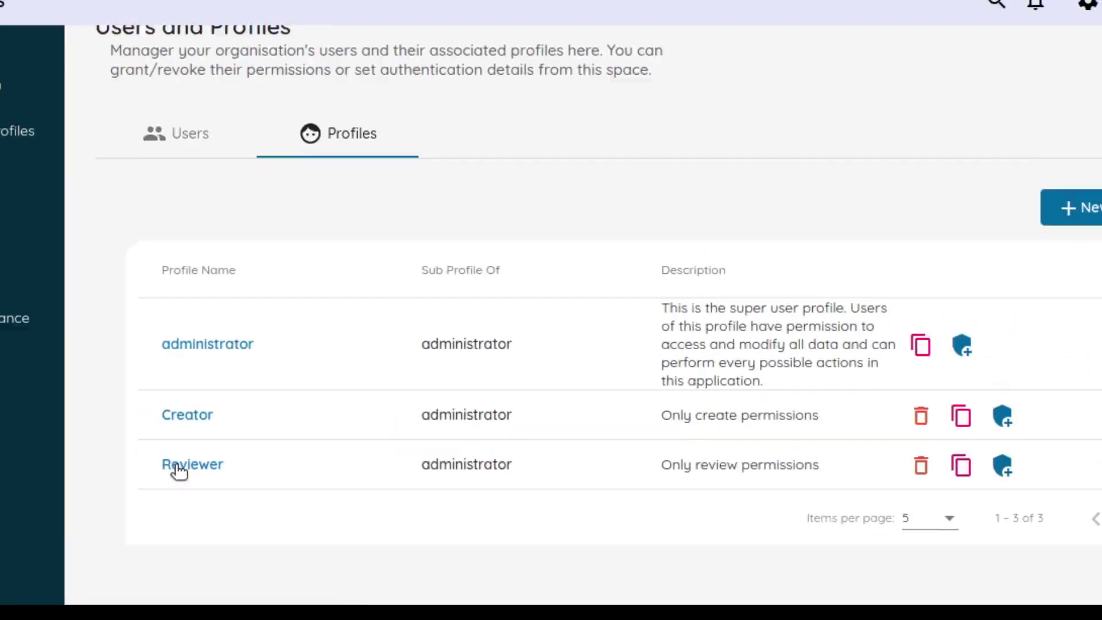
Open the Reviewer profile and inspect its invoice, sales order and credit note approval permissions
{"action": "left_click", "coordinate": [178, 467]}
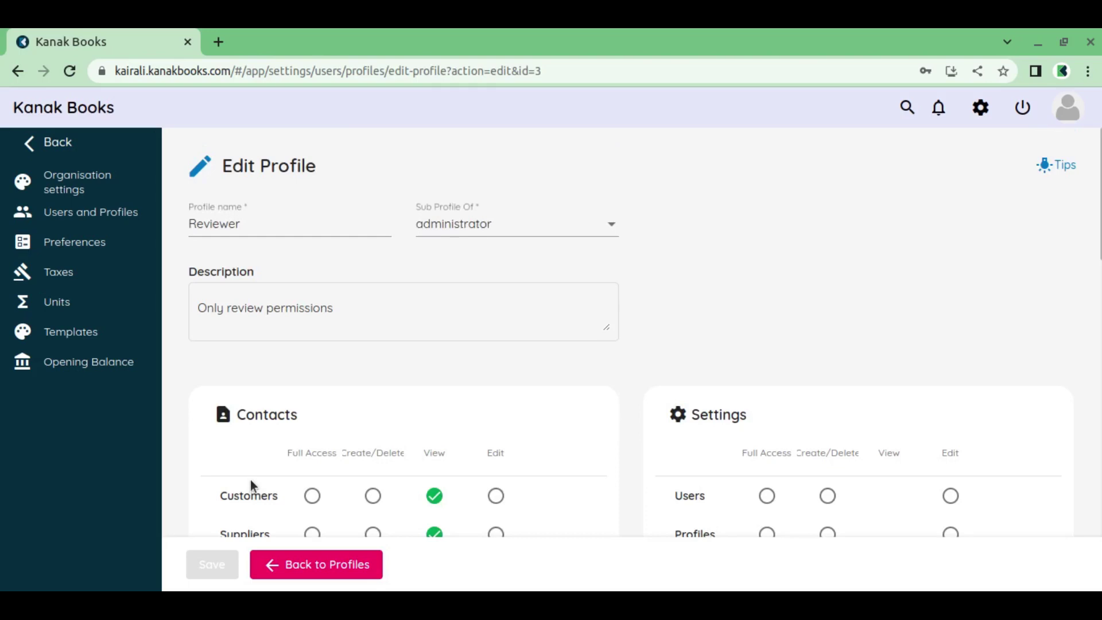
{"action": "scroll", "coordinate": [367, 324], "scroll_direction": "down", "scroll_amount": 2}
{"action": "scroll", "coordinate": [431, 310], "scroll_direction": "down", "scroll_amount": 2}
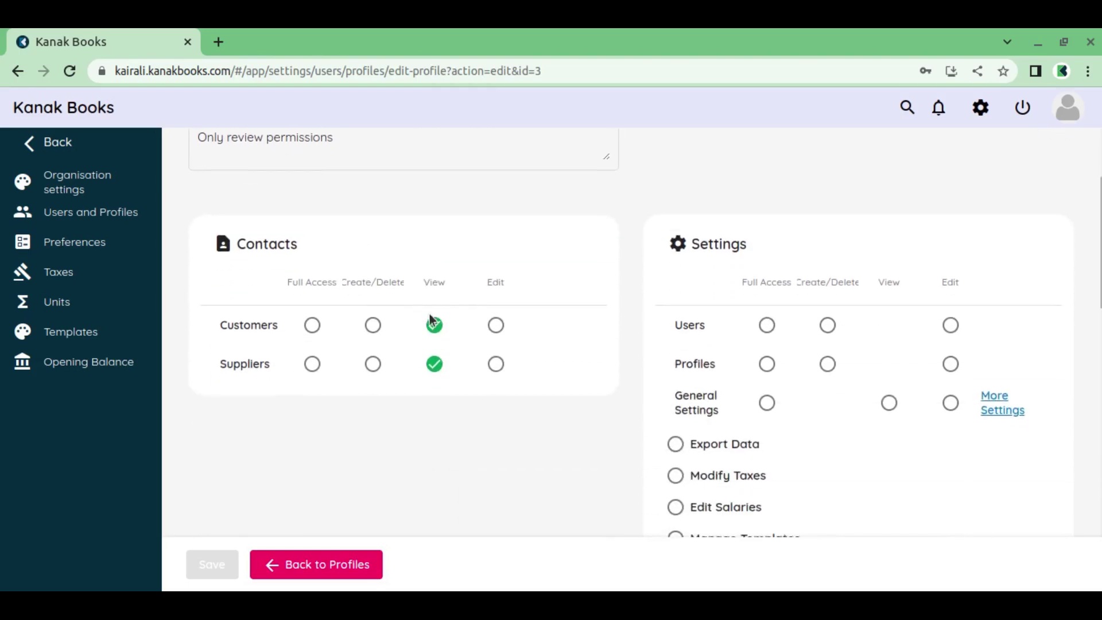
{"action": "scroll", "coordinate": [428, 356], "scroll_direction": "down", "scroll_amount": 5}
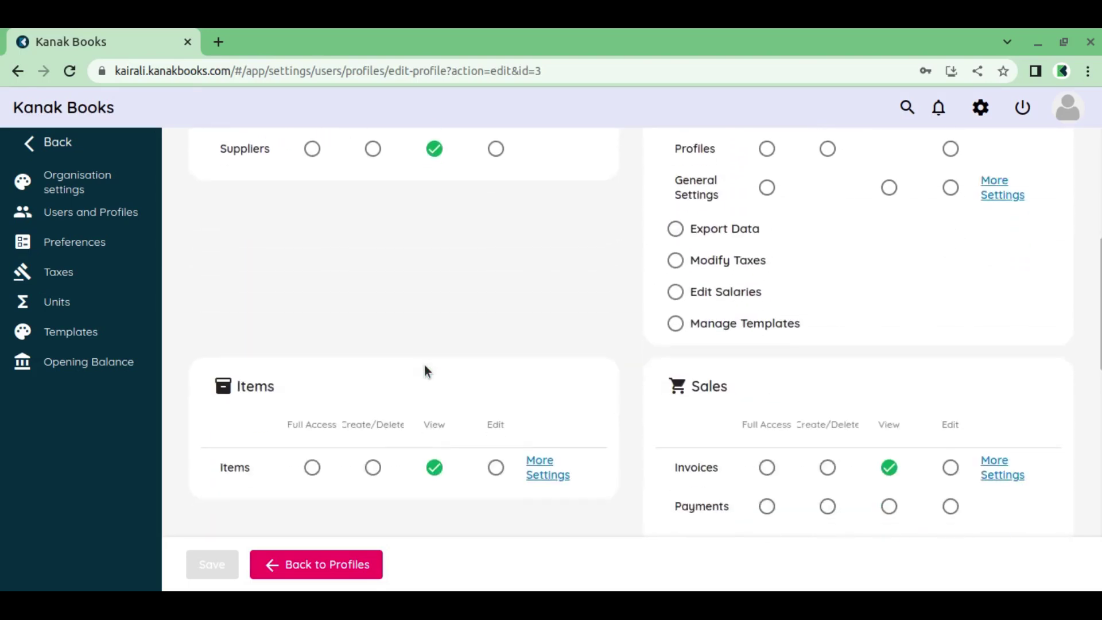
{"action": "scroll", "coordinate": [884, 361], "scroll_direction": "down", "scroll_amount": 2}
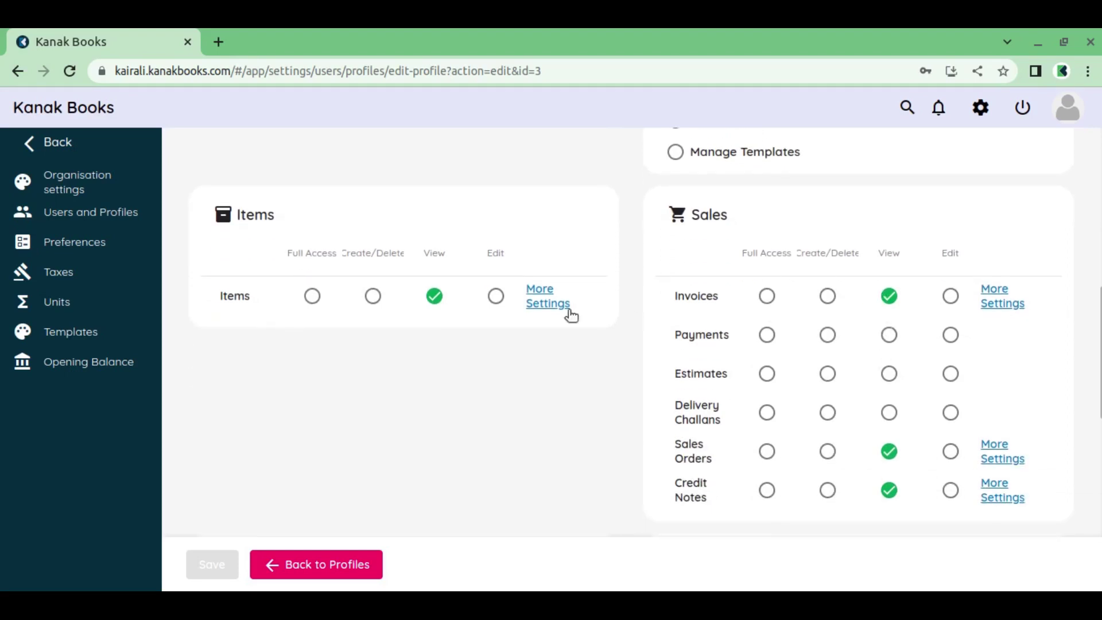
{"action": "left_click", "coordinate": [990, 306]}
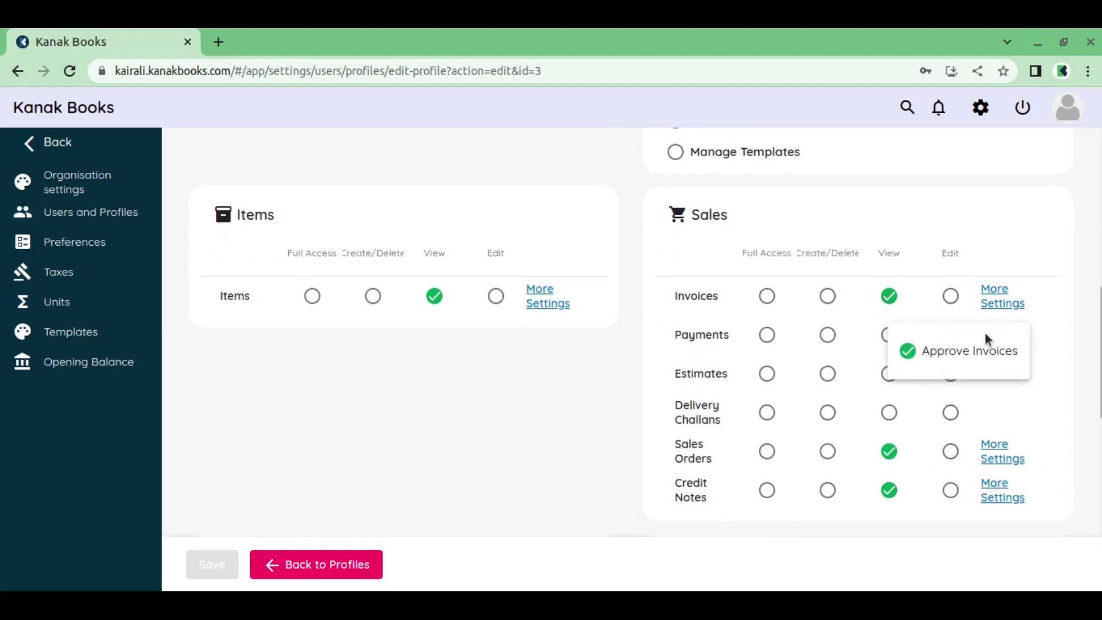
{"action": "left_click", "coordinate": [960, 261]}
{"action": "scroll", "coordinate": [918, 284], "scroll_direction": "down", "scroll_amount": 2}
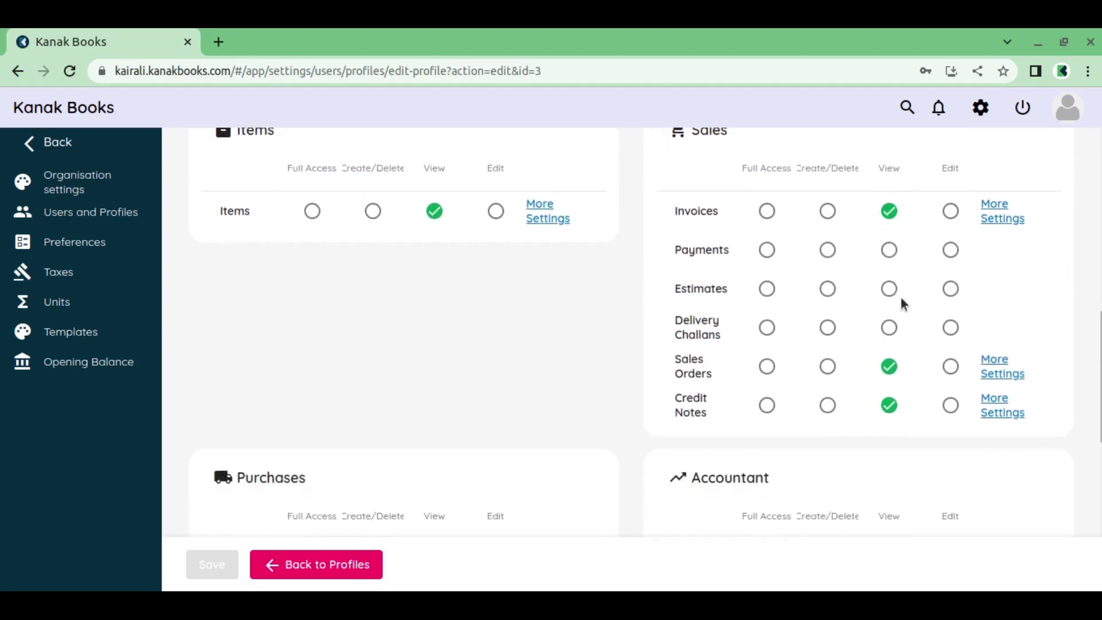
{"action": "left_click", "coordinate": [983, 370]}
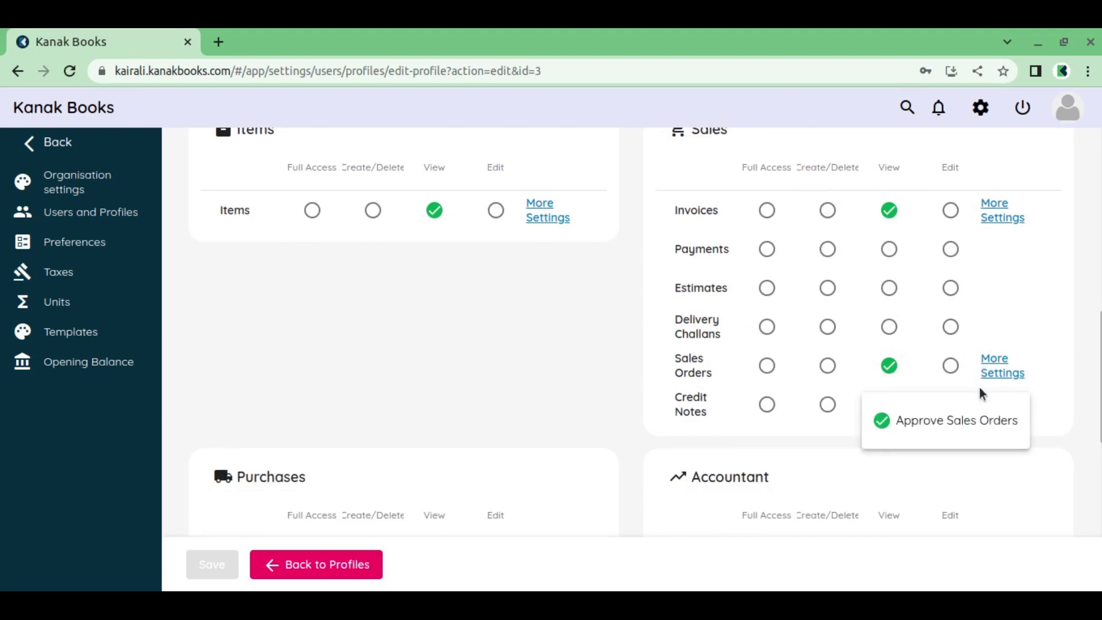
{"action": "left_click", "coordinate": [1056, 322]}
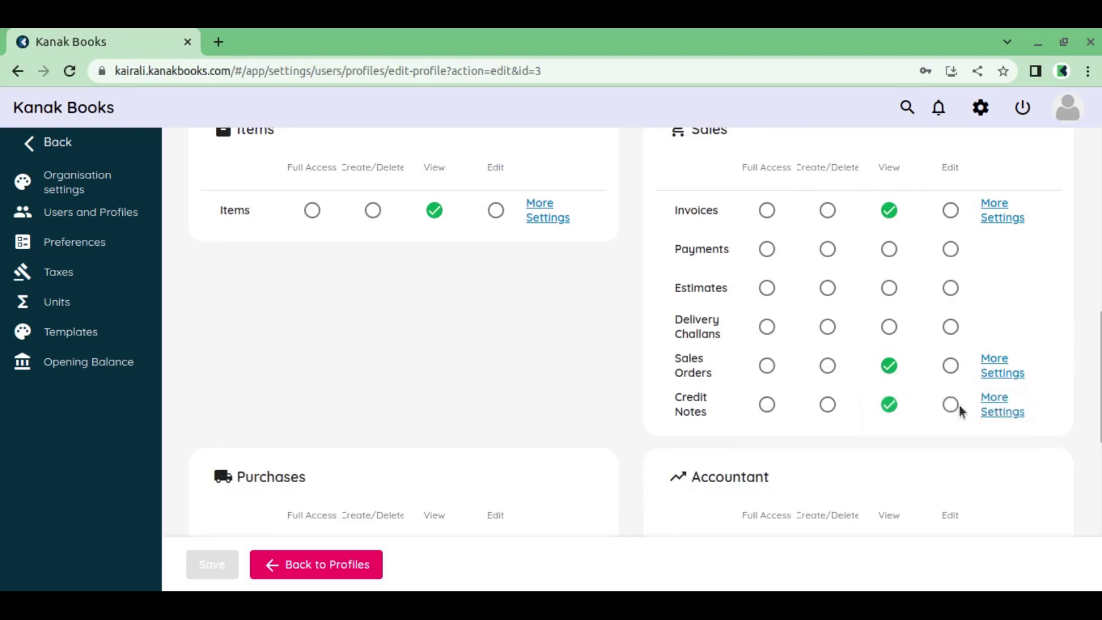
{"action": "left_click", "coordinate": [994, 411]}
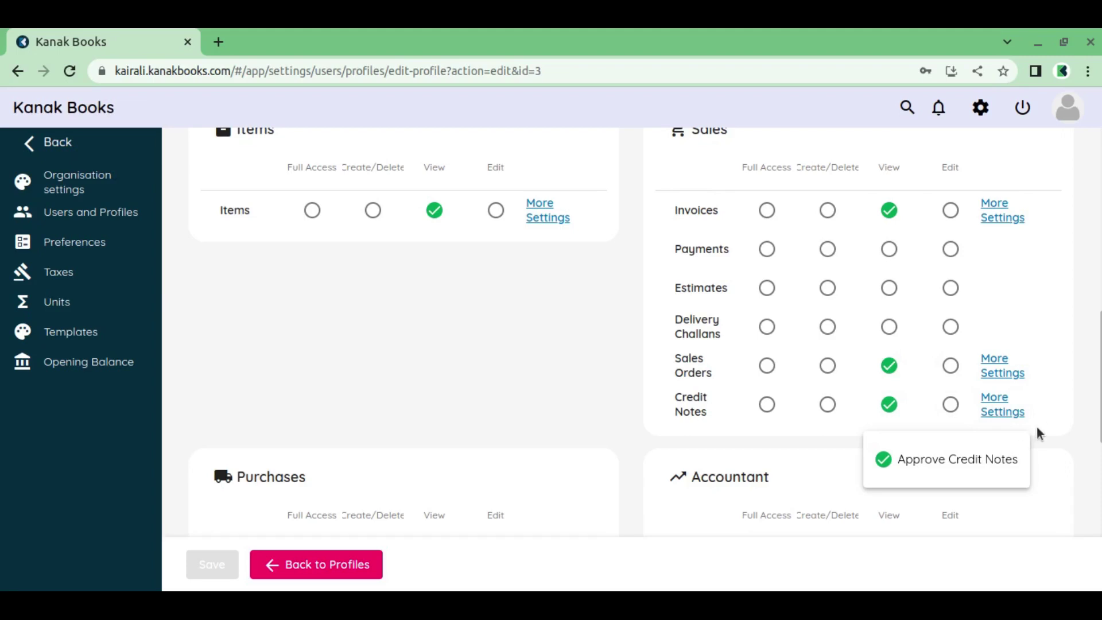
{"action": "left_click", "coordinate": [997, 412]}
Inspect the Reviewer's bill and purchase order approval permissions, then return to the Profiles list
{"action": "scroll", "coordinate": [406, 415], "scroll_direction": "down", "scroll_amount": 4}
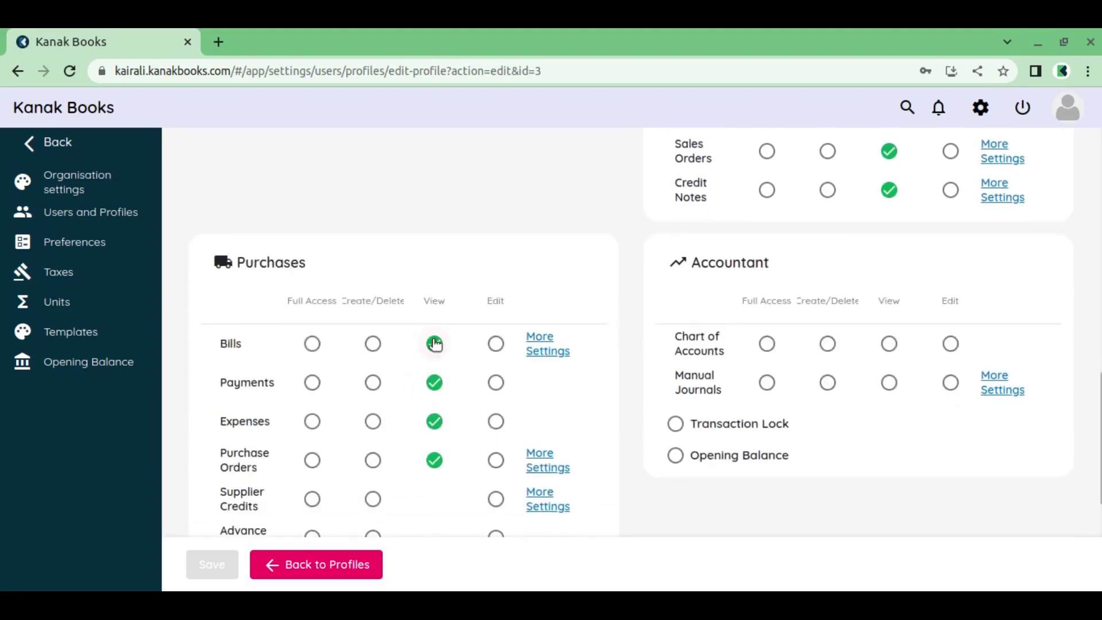
{"action": "left_click", "coordinate": [545, 355]}
{"action": "left_click", "coordinate": [543, 352]}
{"action": "scroll", "coordinate": [543, 359], "scroll_direction": "down", "scroll_amount": 2}
{"action": "left_click", "coordinate": [547, 375]}
{"action": "left_click", "coordinate": [557, 352]}
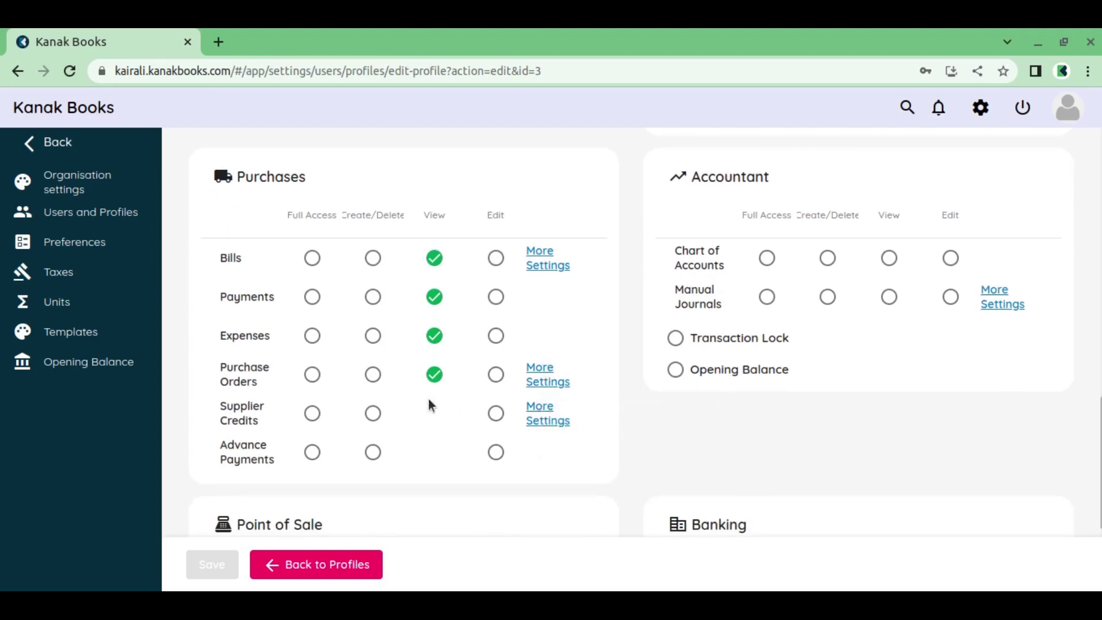
{"action": "scroll", "coordinate": [429, 400], "scroll_direction": "down", "scroll_amount": 3}
{"action": "scroll", "coordinate": [428, 400], "scroll_direction": "up", "scroll_amount": 7}
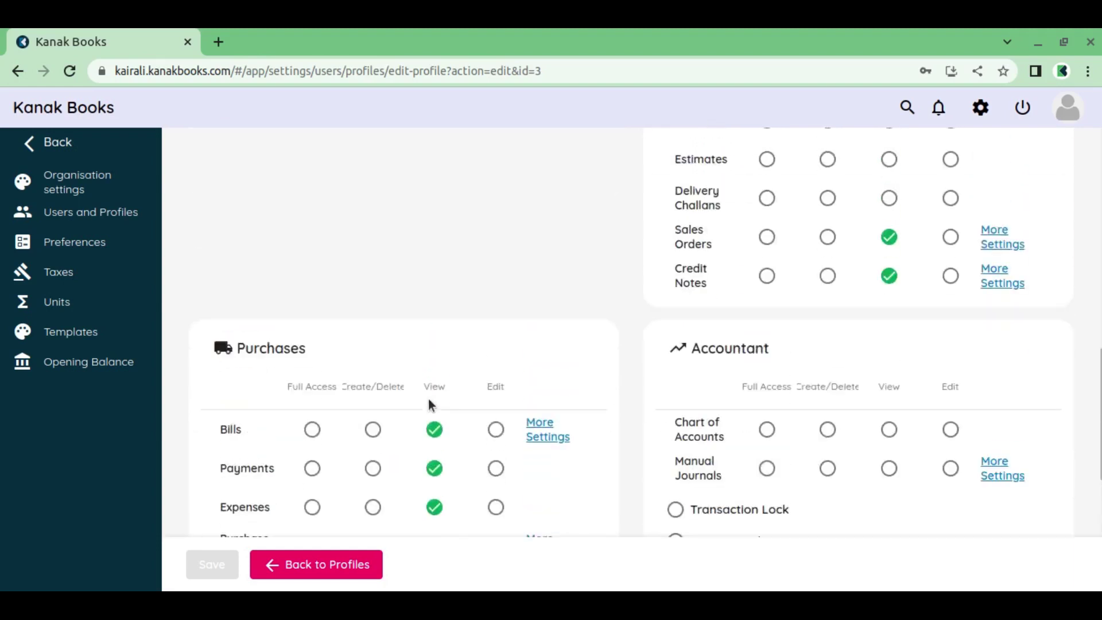
{"action": "left_click", "coordinate": [354, 566]}
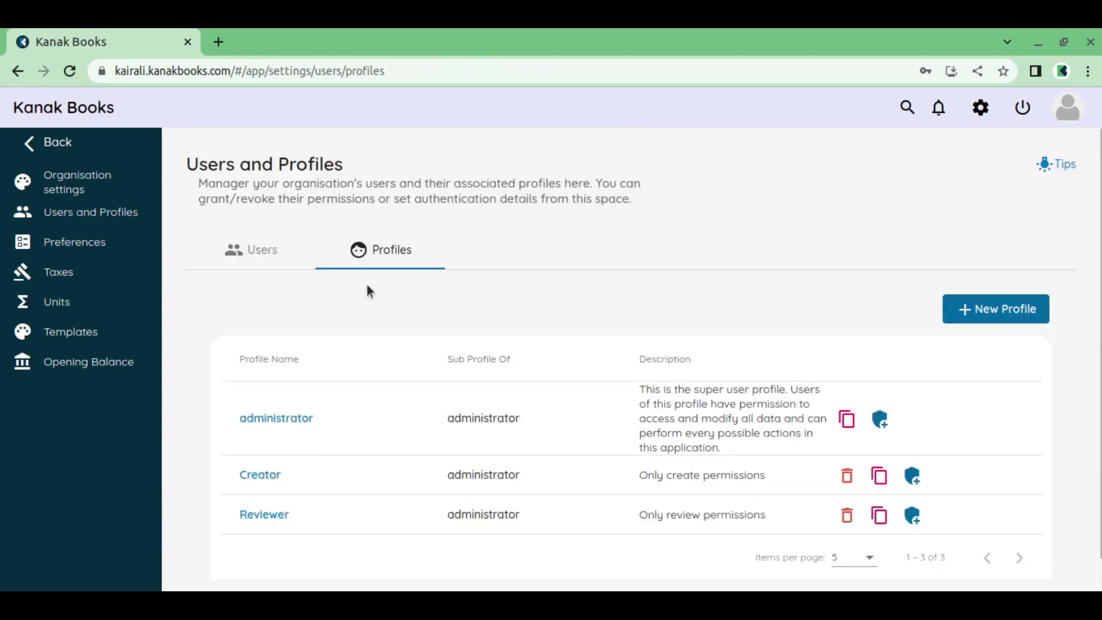
Review the users list, then log out of the administrator account
{"action": "left_click", "coordinate": [260, 251]}
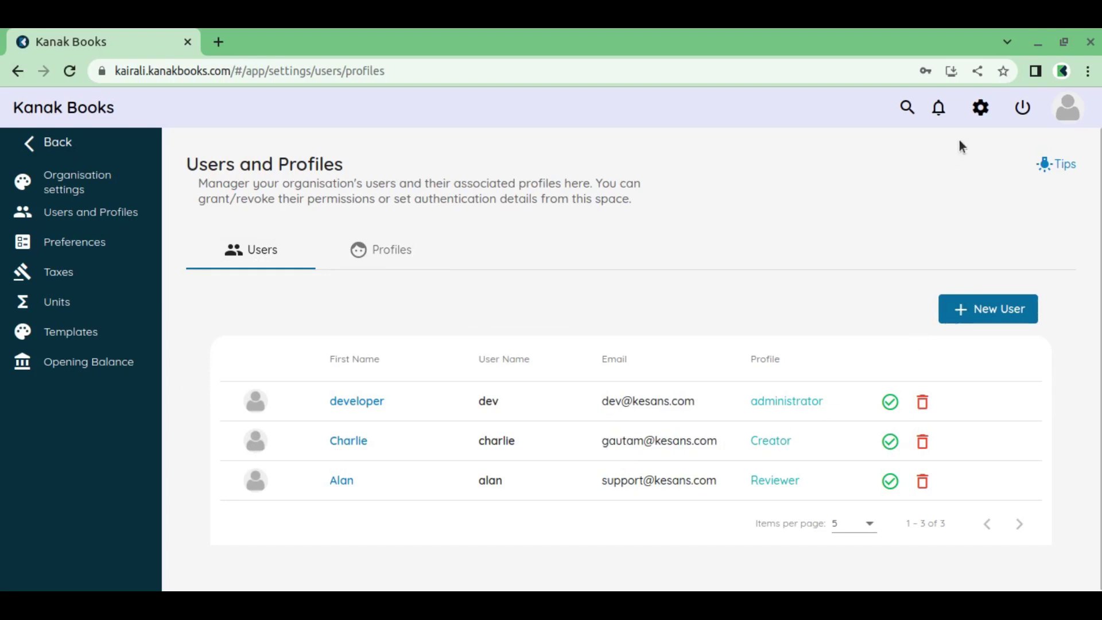
{"action": "left_click", "coordinate": [1023, 110]}
{"action": "left_click", "coordinate": [575, 393]}
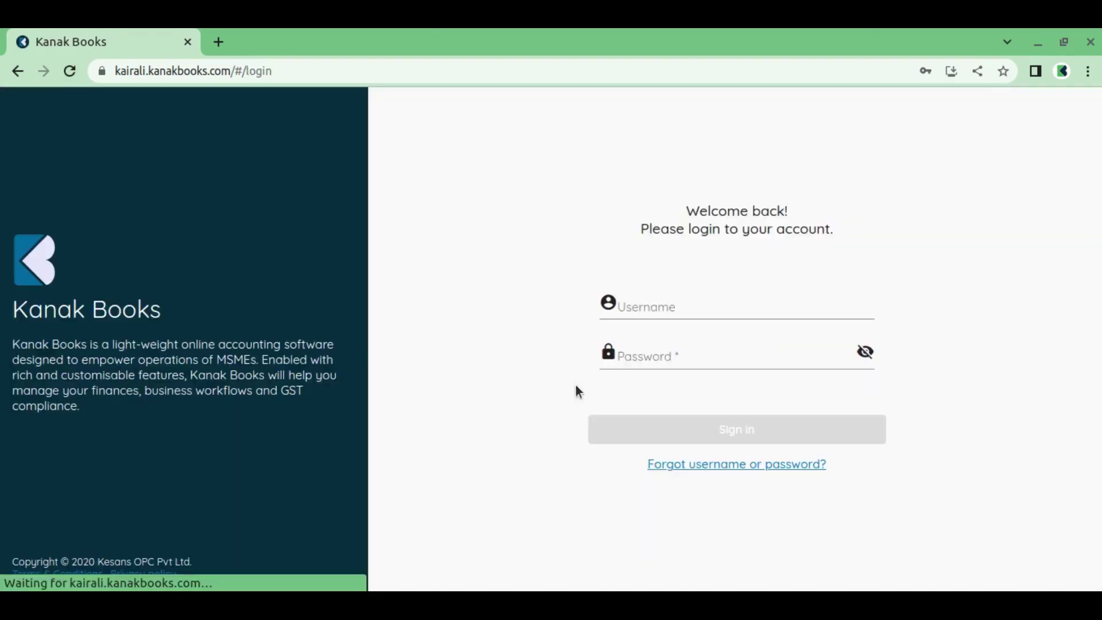
Sign in with the Creator user's username and password
{"action": "left_click_drag", "start_coordinate": [695, 306], "coordinate": [567, 308]}
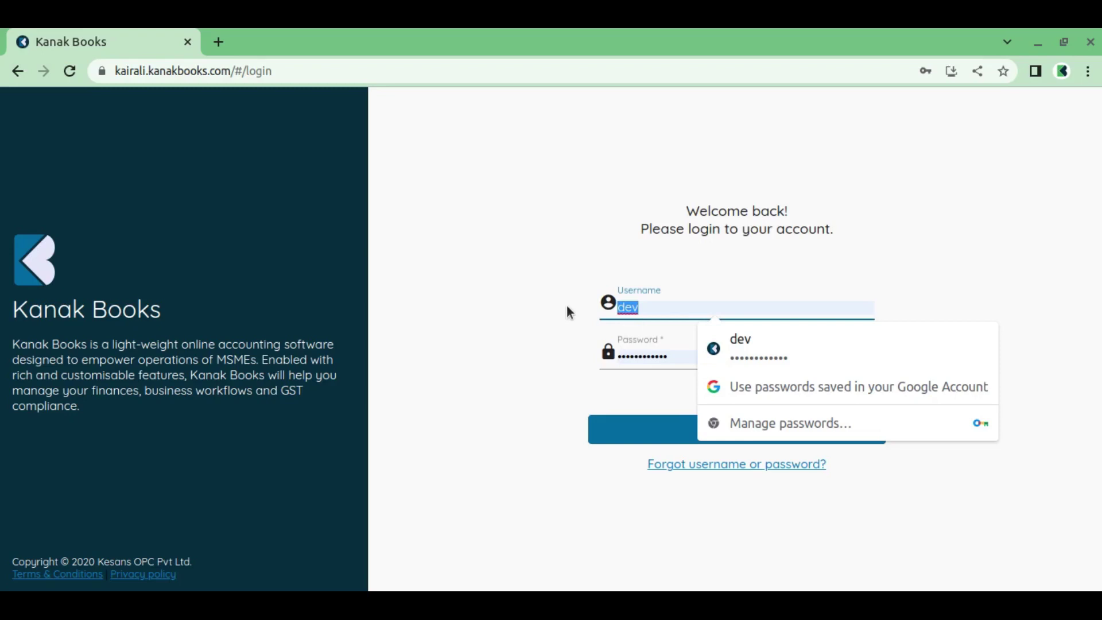
{"action": "type", "text": "charlie"}
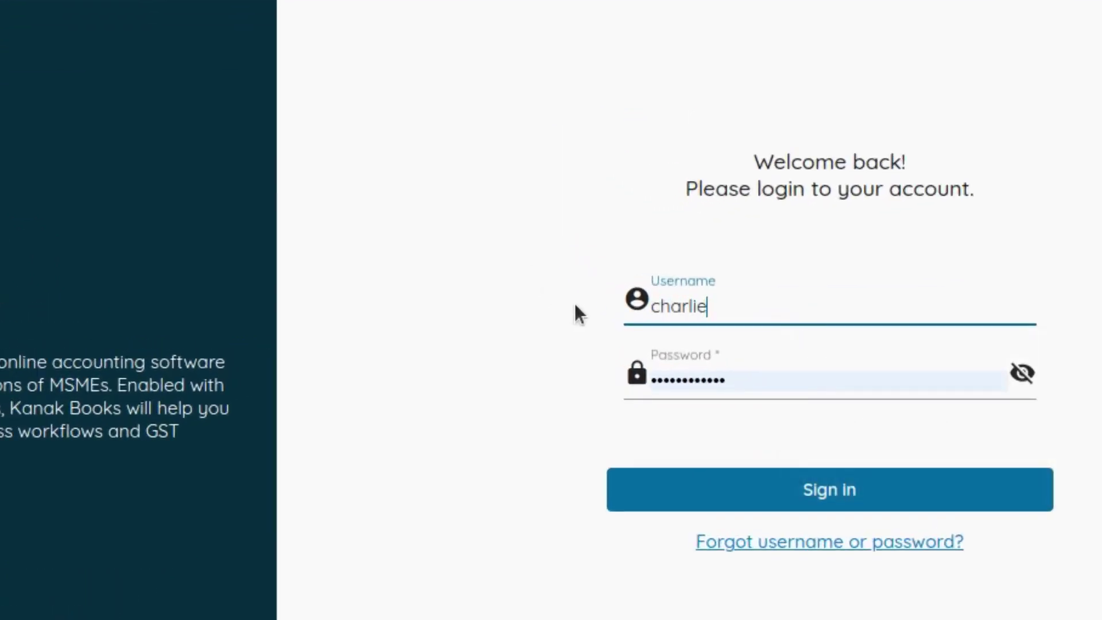
{"action": "left_click", "coordinate": [781, 382]}
{"action": "key", "text": "ctrl+a"}
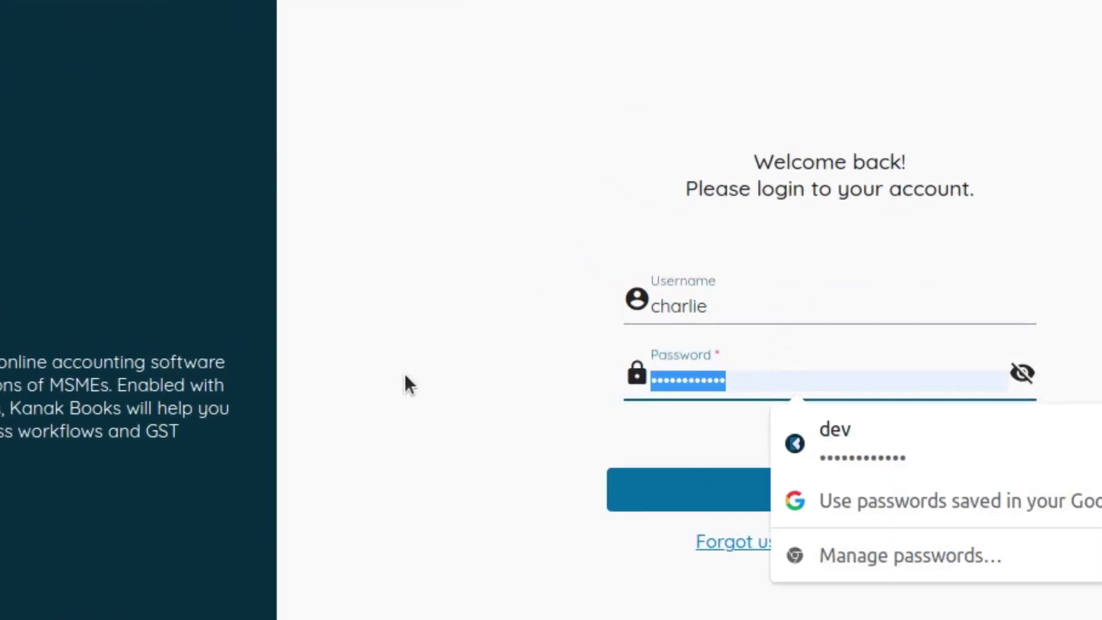
{"action": "type", "text": "d"}
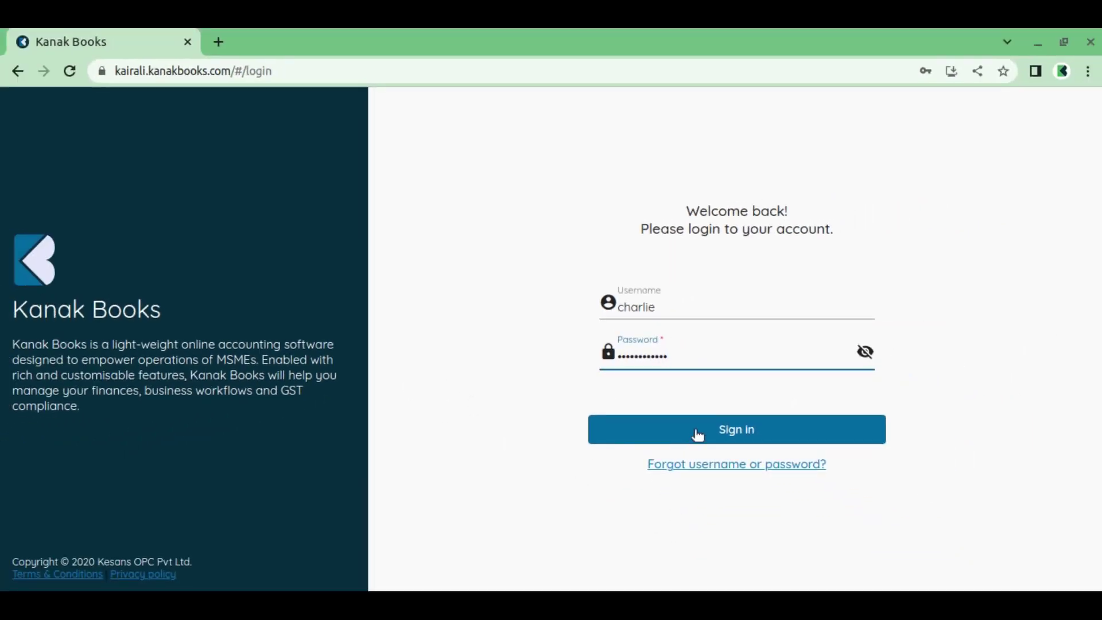
{"action": "left_click", "coordinate": [697, 432]}
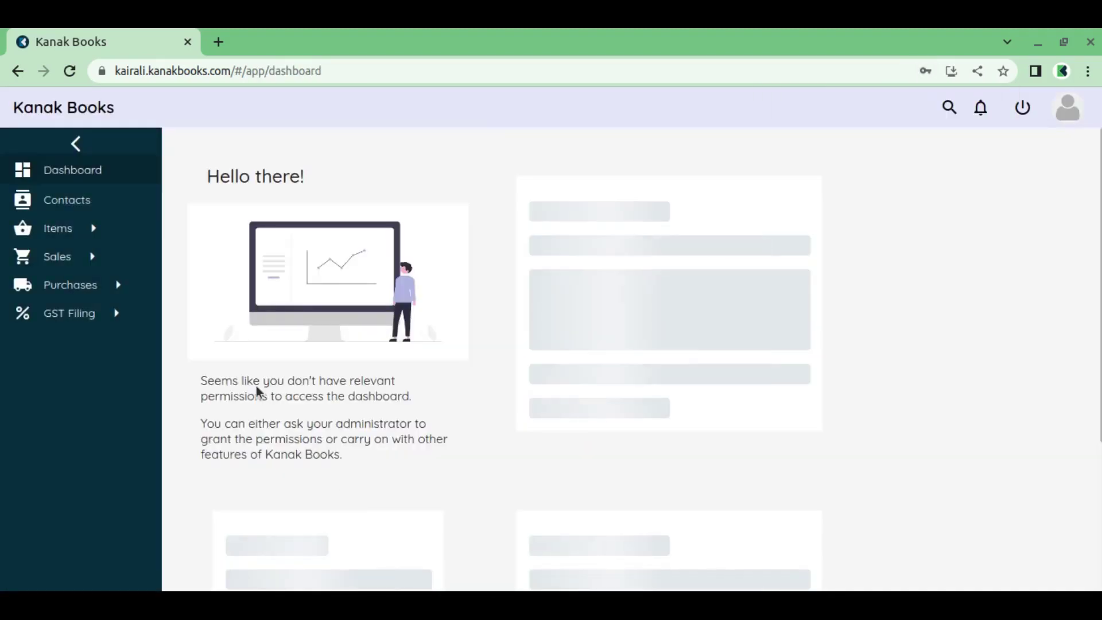
Start a new invoice for Cooper Labs with payment terms Due end of next month
{"action": "left_click", "coordinate": [89, 258]}
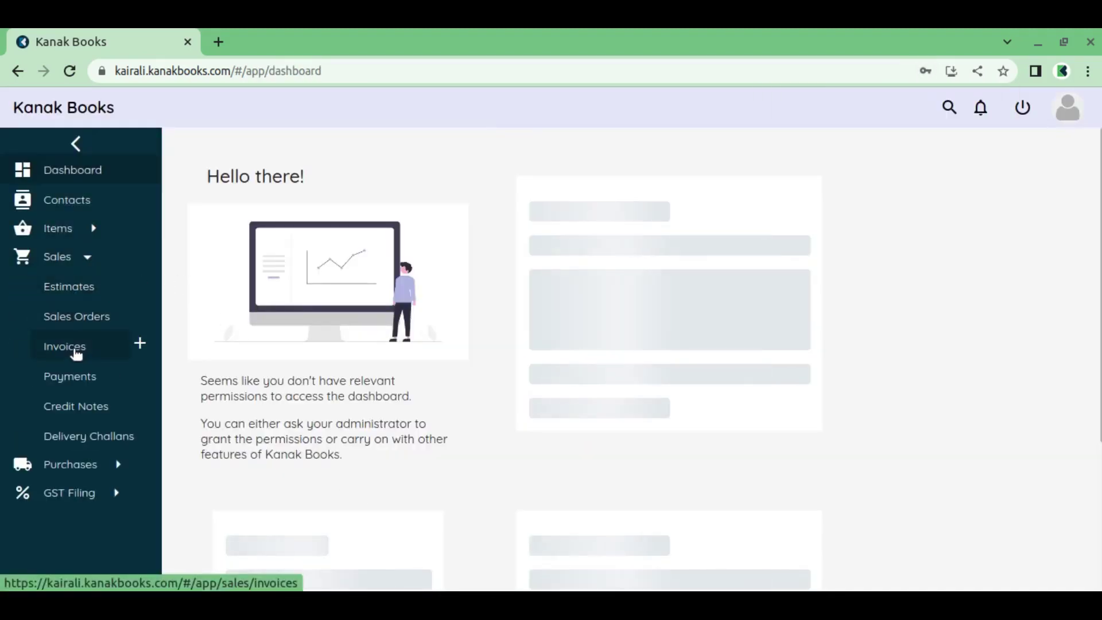
{"action": "left_click", "coordinate": [140, 348]}
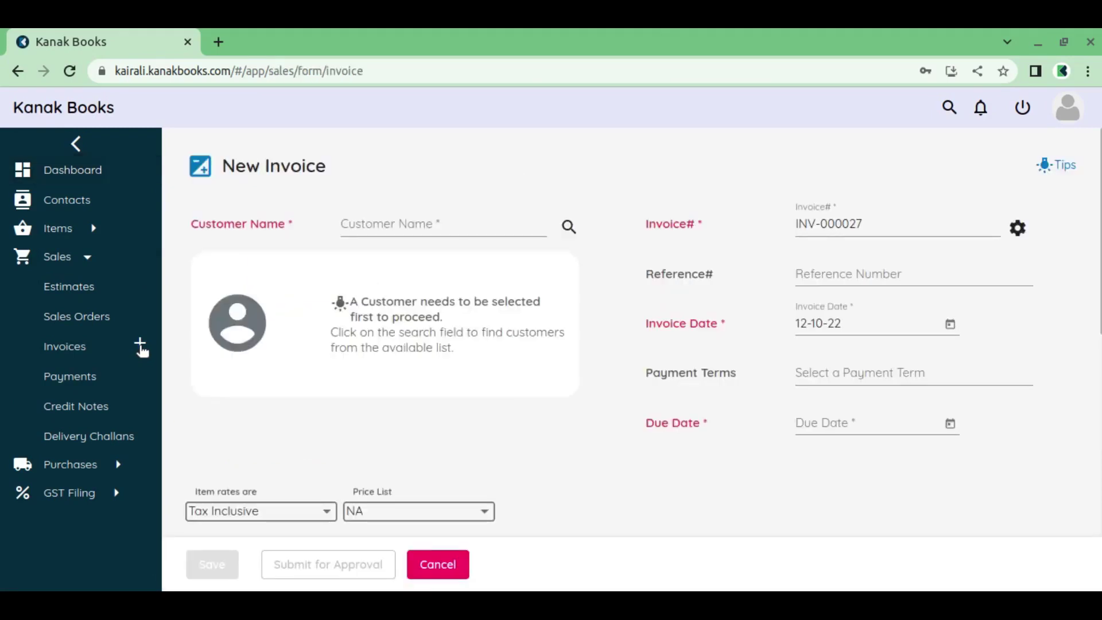
{"action": "left_click", "coordinate": [422, 224]}
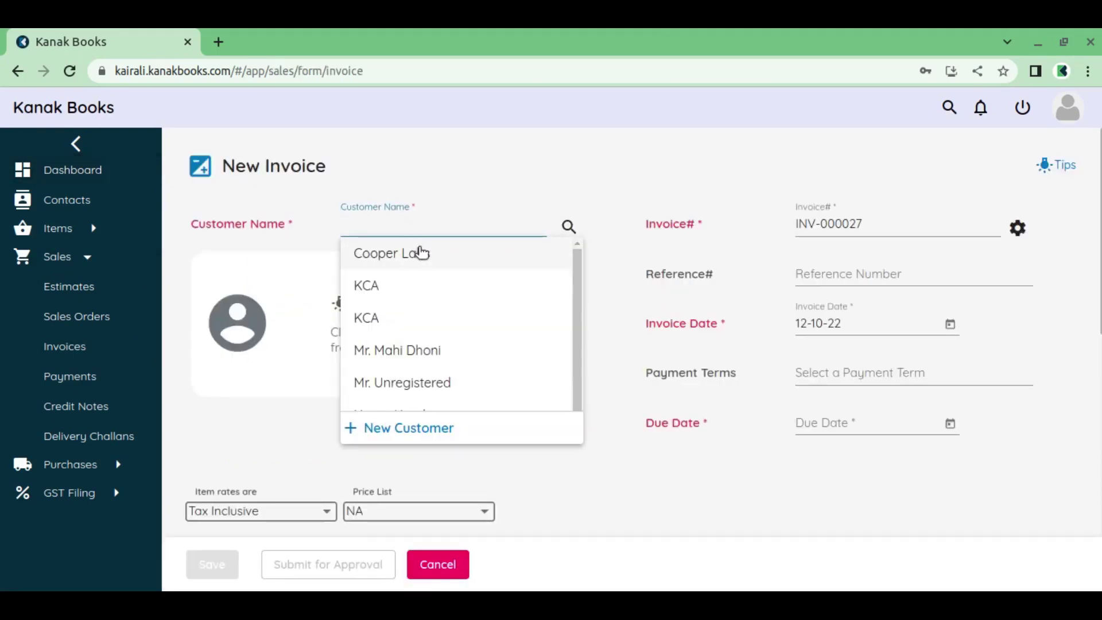
{"action": "left_click", "coordinate": [420, 253]}
{"action": "left_click", "coordinate": [1004, 370]}
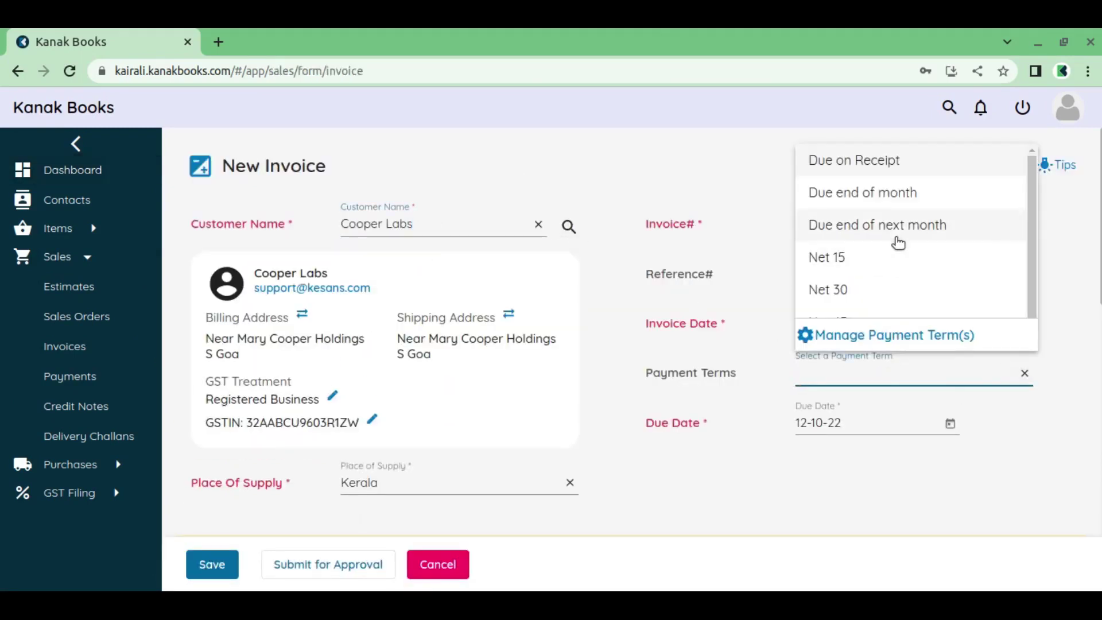
{"action": "left_click", "coordinate": [898, 241]}
Add 12 Mtr of Cotton Fabric and submit invoice INV-000027 for approval
{"action": "scroll", "coordinate": [626, 352], "scroll_direction": "down", "scroll_amount": 6}
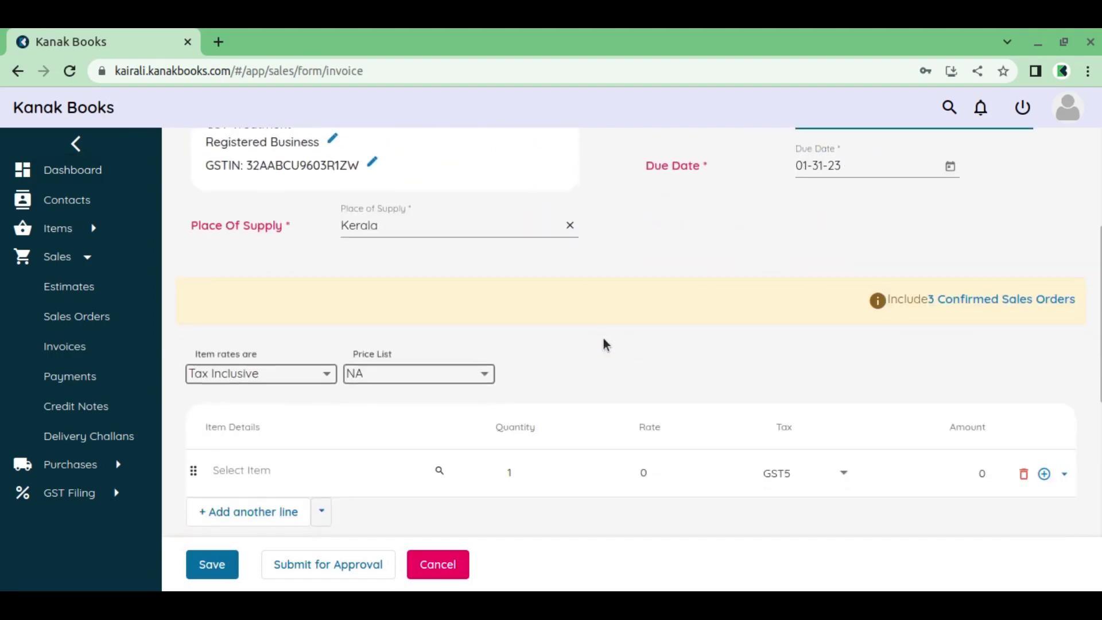
{"action": "left_click", "coordinate": [287, 386]}
{"action": "left_click", "coordinate": [287, 195]}
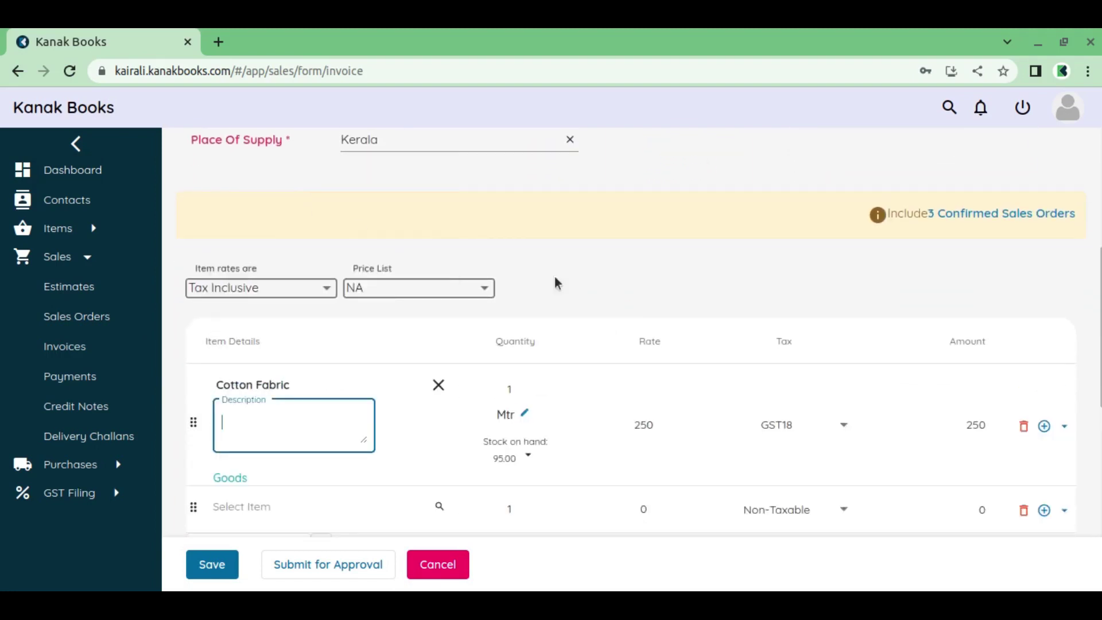
{"action": "left_click", "coordinate": [486, 387]}
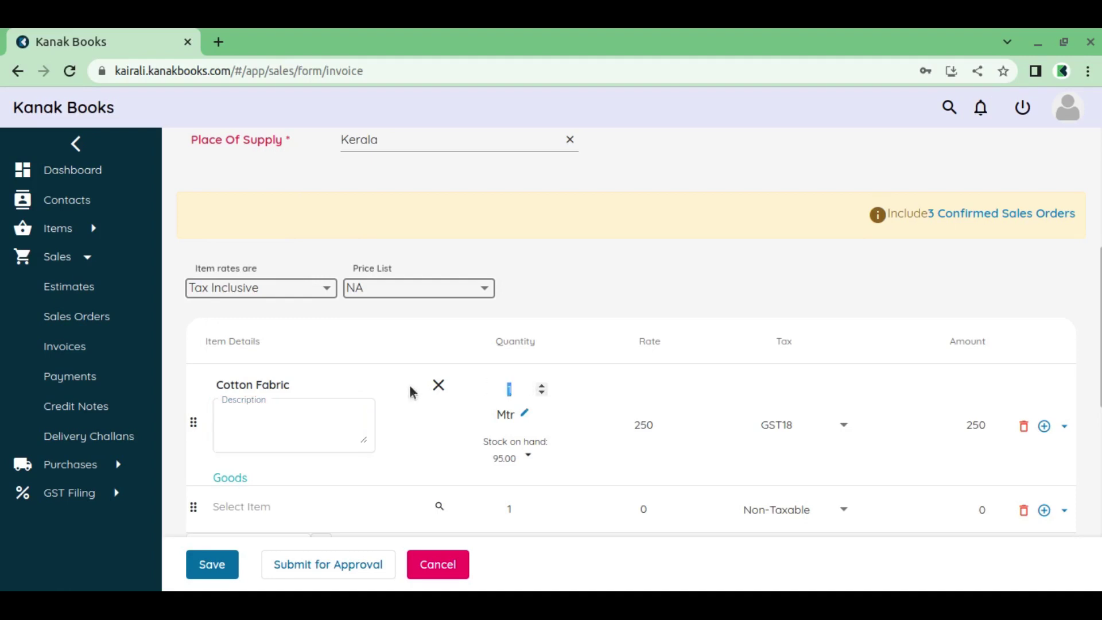
{"action": "type", "text": "10"}
{"action": "type", "text": "2"}
{"action": "scroll", "coordinate": [498, 392], "scroll_direction": "down", "scroll_amount": 6}
{"action": "scroll", "coordinate": [498, 393], "scroll_direction": "down", "scroll_amount": 2}
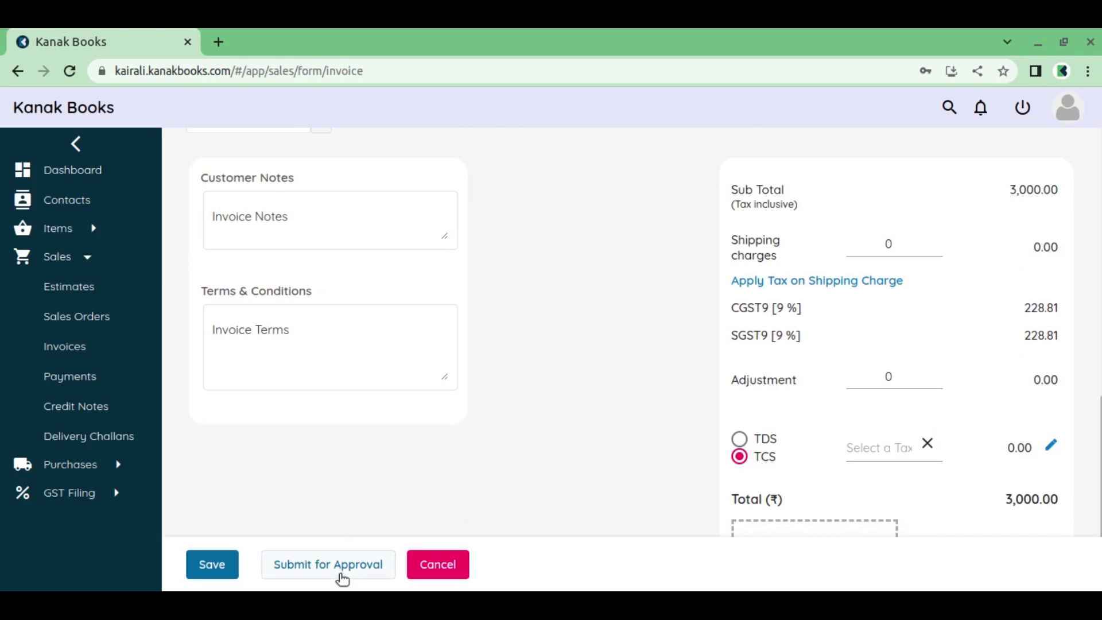
{"action": "left_click", "coordinate": [343, 576]}
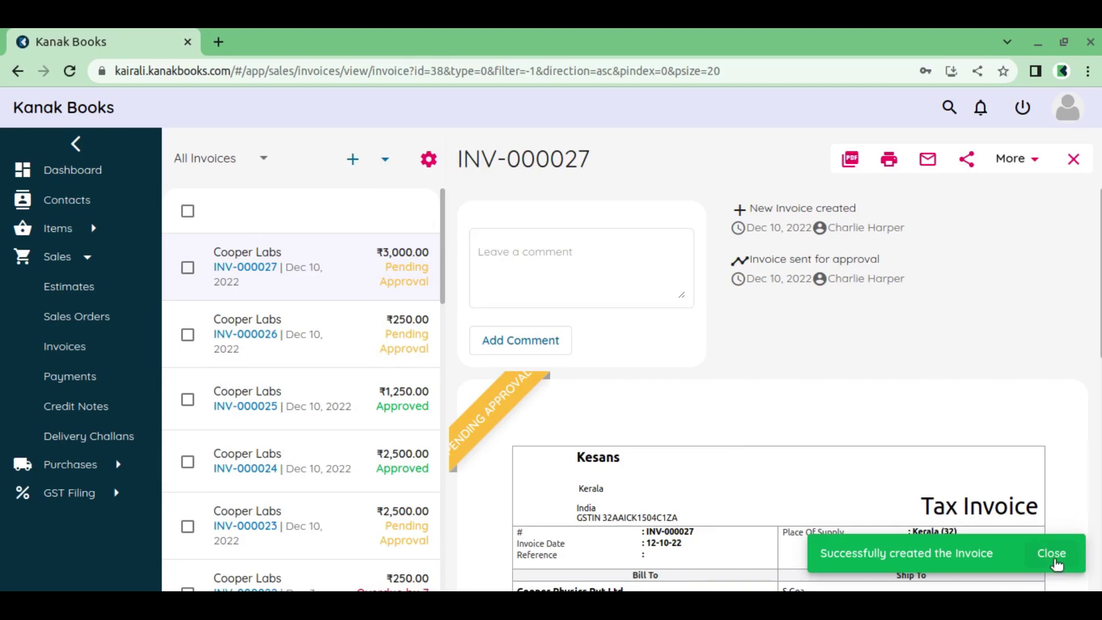
{"action": "left_click", "coordinate": [1052, 553]}
{"action": "scroll", "coordinate": [729, 410], "scroll_direction": "down", "scroll_amount": 4}
{"action": "scroll", "coordinate": [707, 379], "scroll_direction": "up", "scroll_amount": 4}
{"action": "scroll", "coordinate": [860, 477], "scroll_direction": "down", "scroll_amount": 3}
{"action": "scroll", "coordinate": [859, 476], "scroll_direction": "down", "scroll_amount": 6}
{"action": "scroll", "coordinate": [859, 473], "scroll_direction": "up", "scroll_amount": 9}
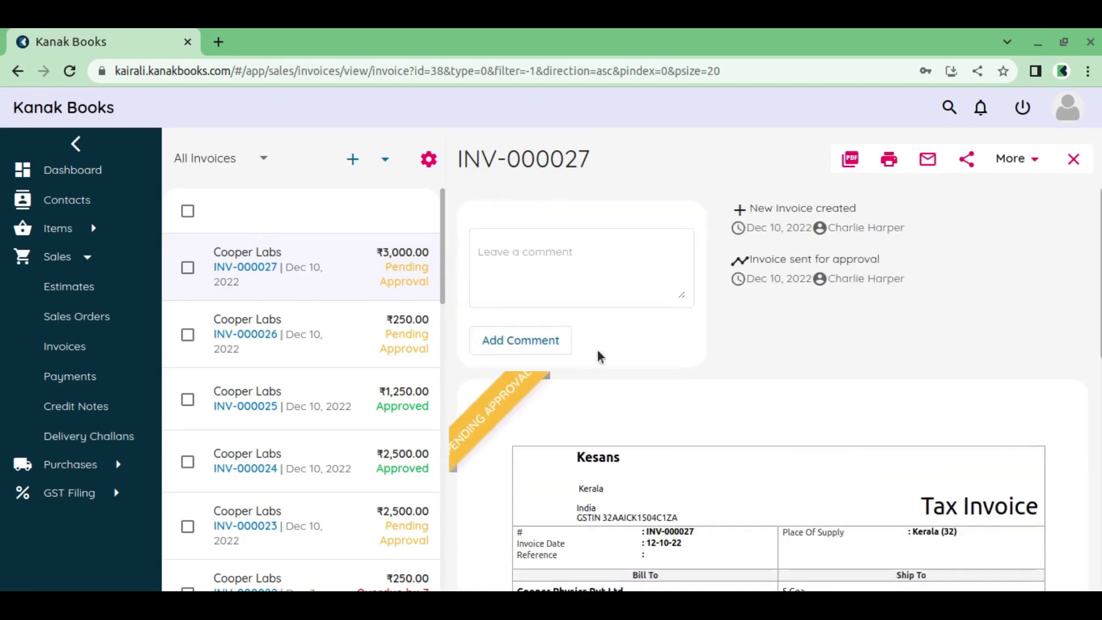
Start another invoice for Cooper Labs with payment terms Due end of next month
{"action": "left_click", "coordinate": [352, 159]}
{"action": "left_click", "coordinate": [443, 227]}
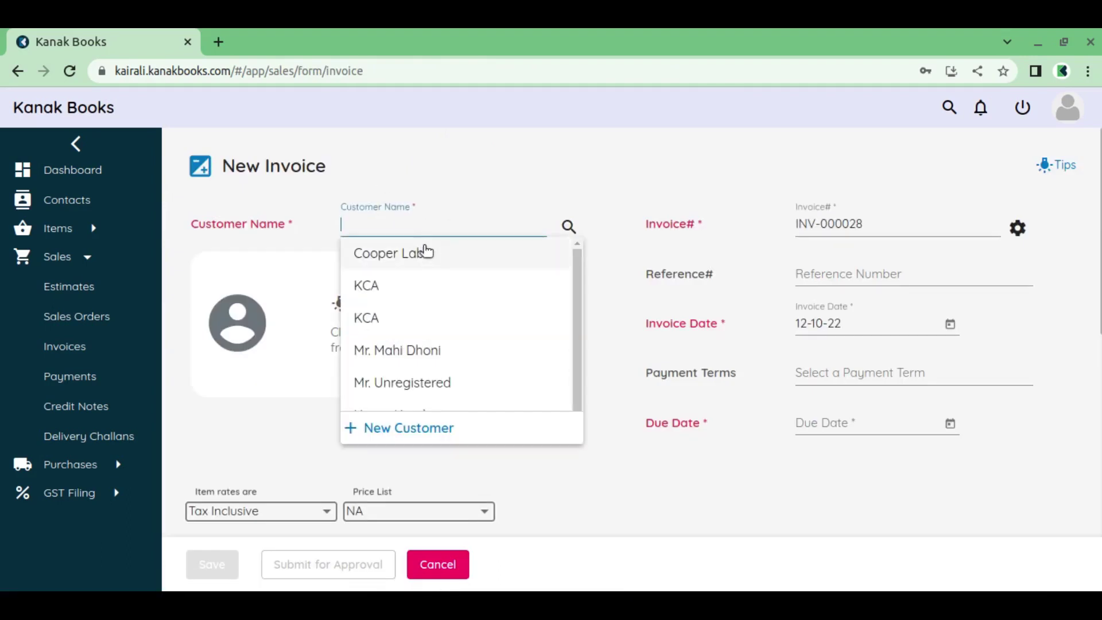
{"action": "left_click", "coordinate": [425, 253]}
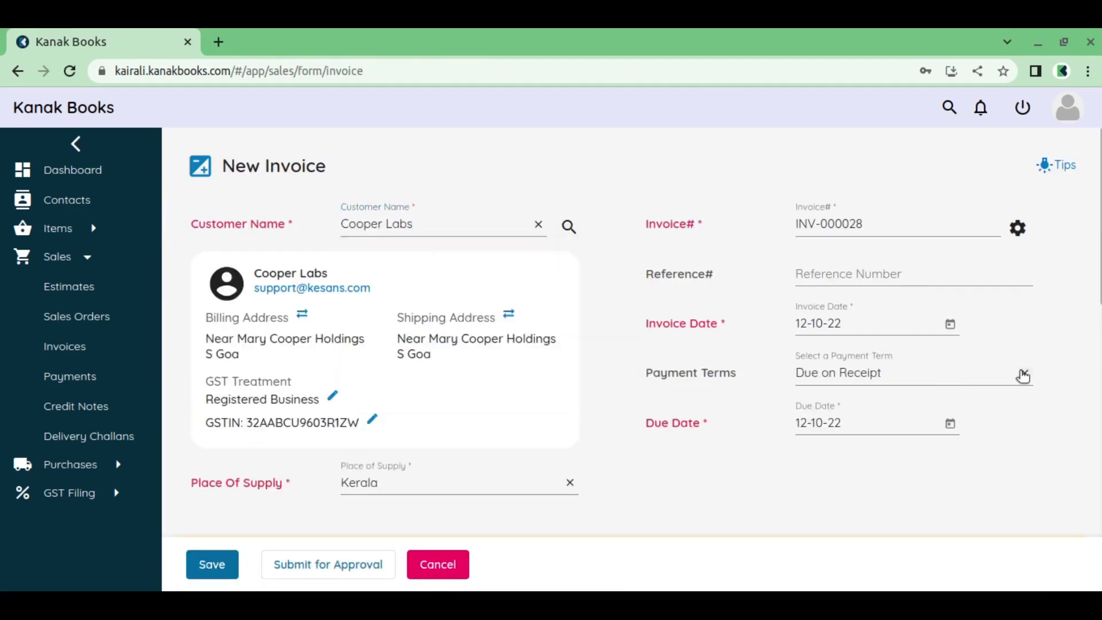
{"action": "left_click", "coordinate": [1024, 376]}
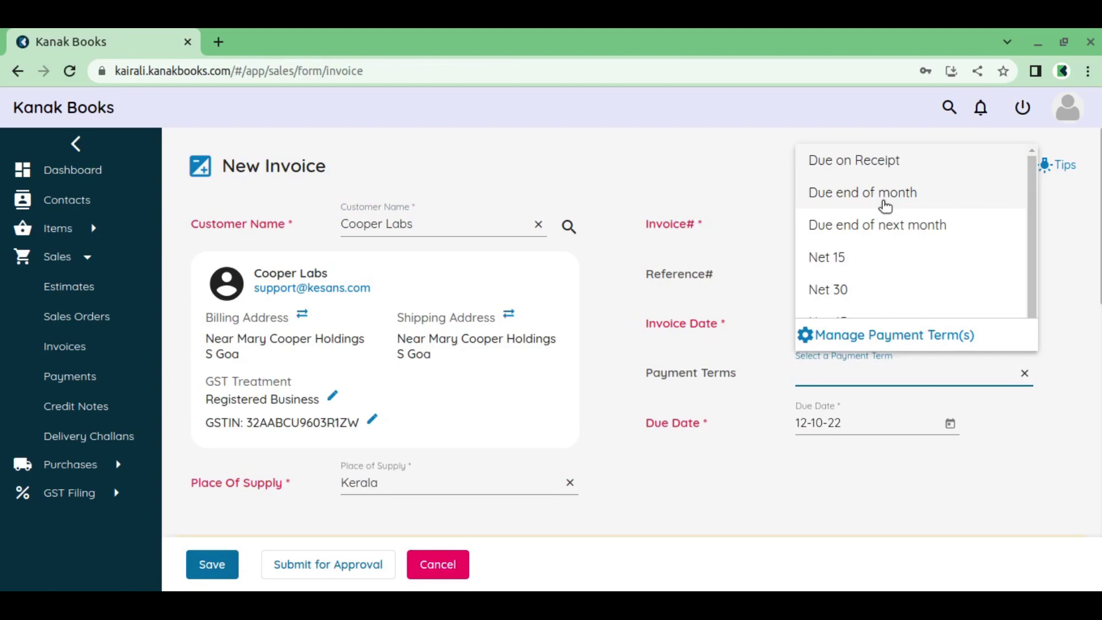
{"action": "left_click", "coordinate": [889, 226]}
Add 3 Mtr of Cotton Fabric and save INV-000028 as a draft
{"action": "scroll", "coordinate": [381, 394], "scroll_direction": "down", "scroll_amount": 3}
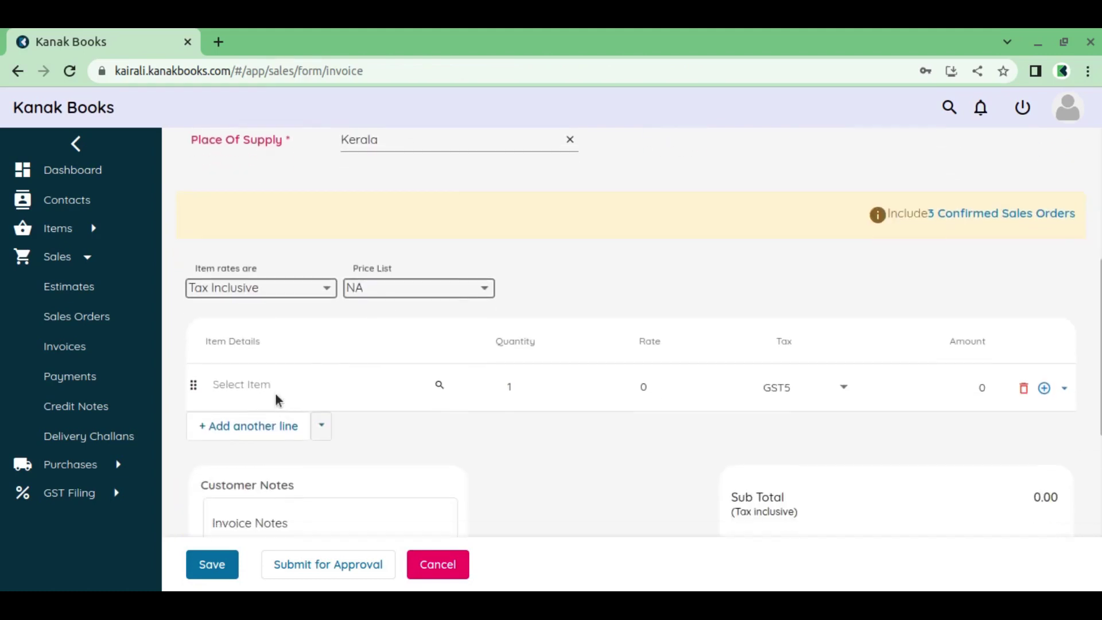
{"action": "left_click", "coordinate": [278, 386]}
{"action": "left_click", "coordinate": [326, 187]}
{"action": "left_click_drag", "start_coordinate": [516, 391], "coordinate": [497, 392]}
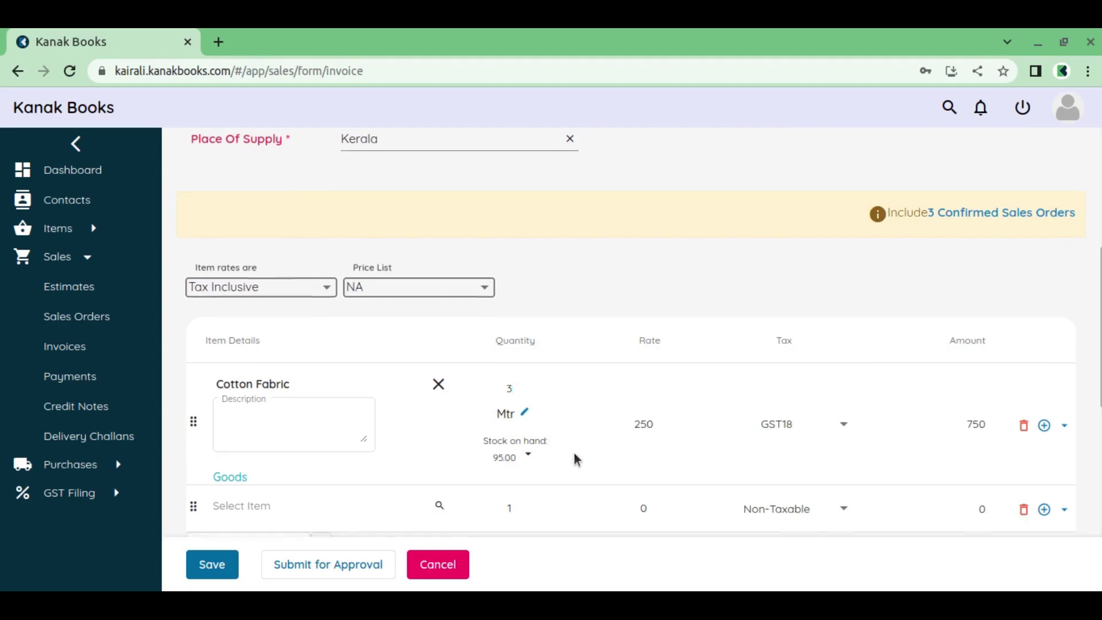
{"action": "scroll", "coordinate": [571, 448], "scroll_direction": "down", "scroll_amount": 7}
{"action": "scroll", "coordinate": [1030, 499], "scroll_direction": "down", "scroll_amount": 1}
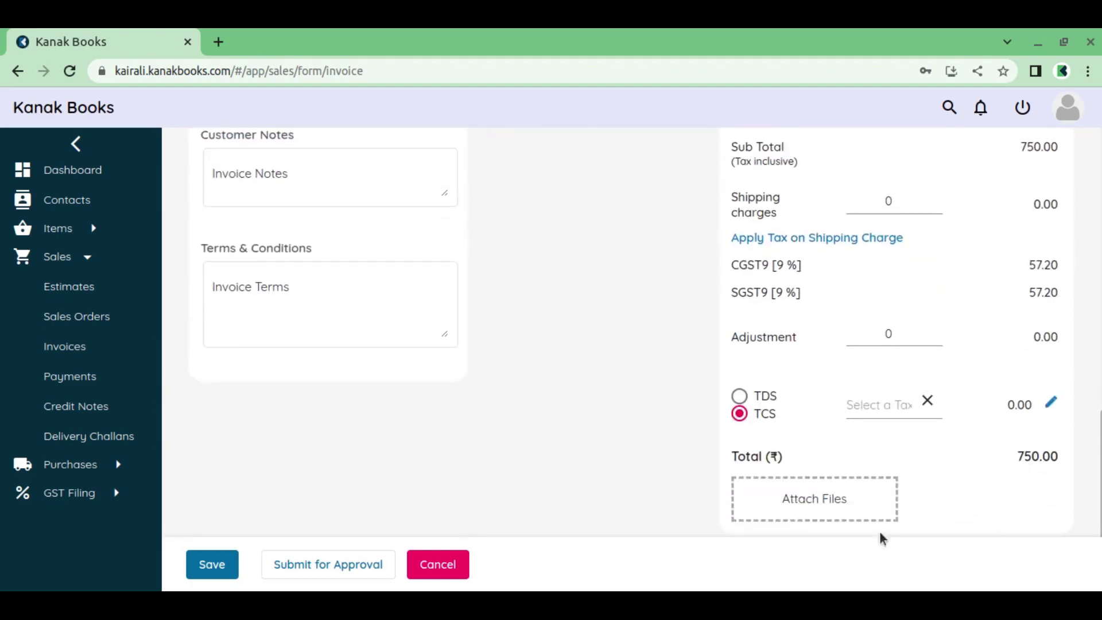
{"action": "left_click", "coordinate": [225, 566]}
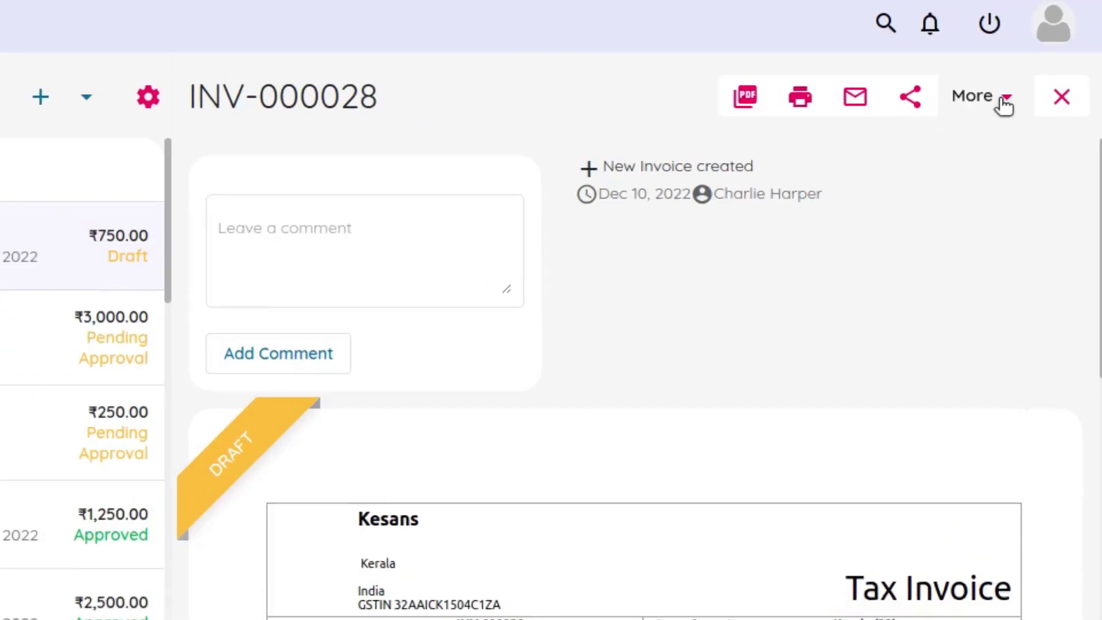
Mark draft invoice INV-000028 for approval and review its Pending Approval status
{"action": "left_click", "coordinate": [1029, 160]}
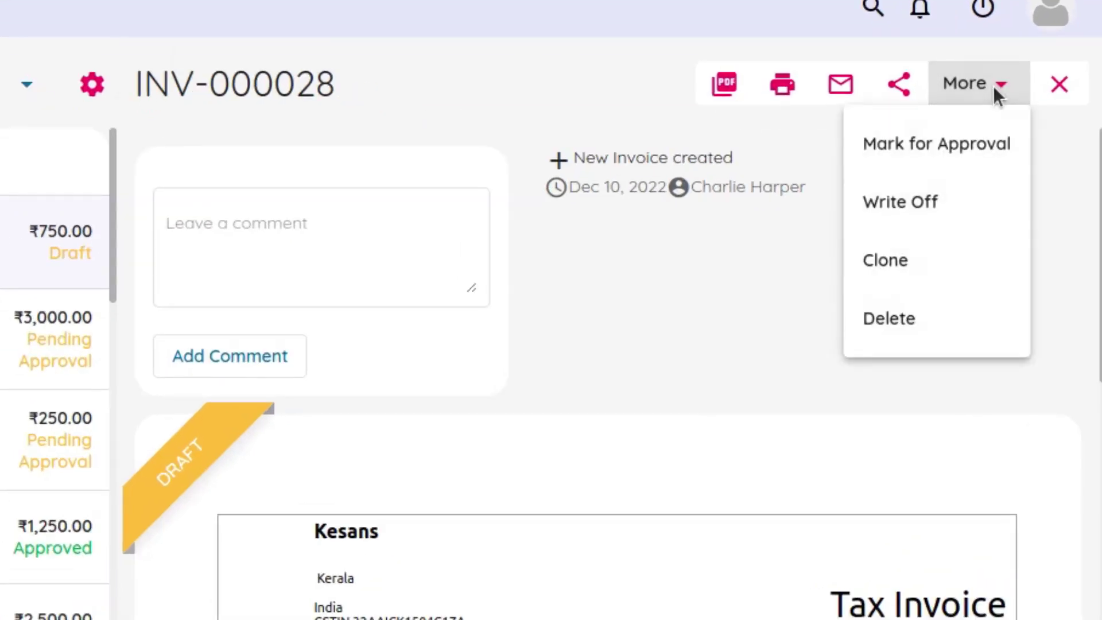
{"action": "left_click", "coordinate": [952, 146]}
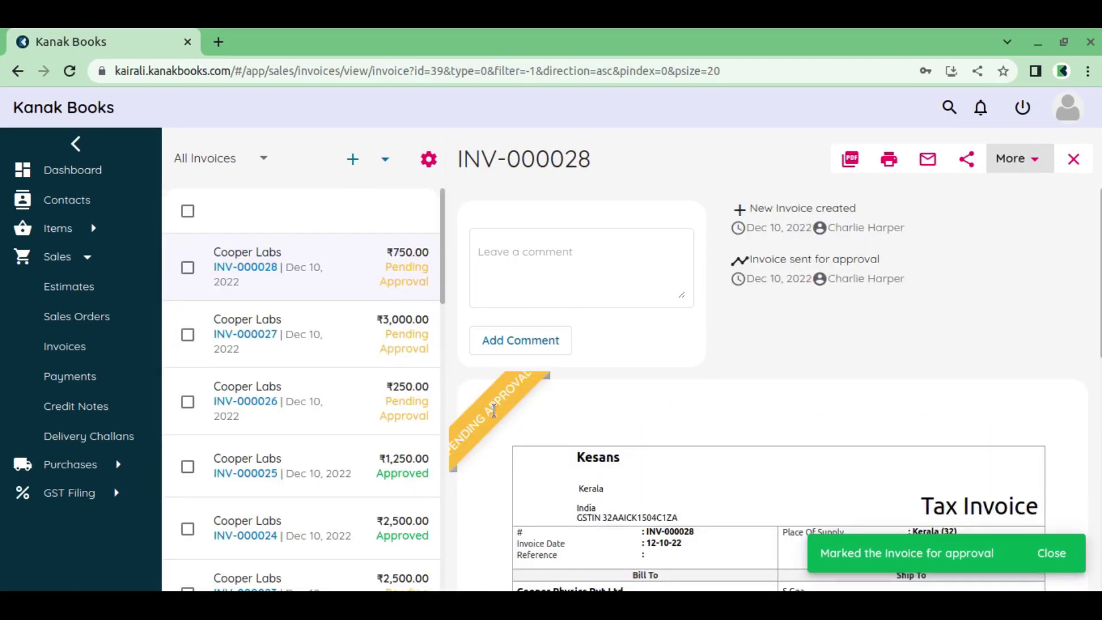
{"action": "left_click", "coordinate": [1063, 557]}
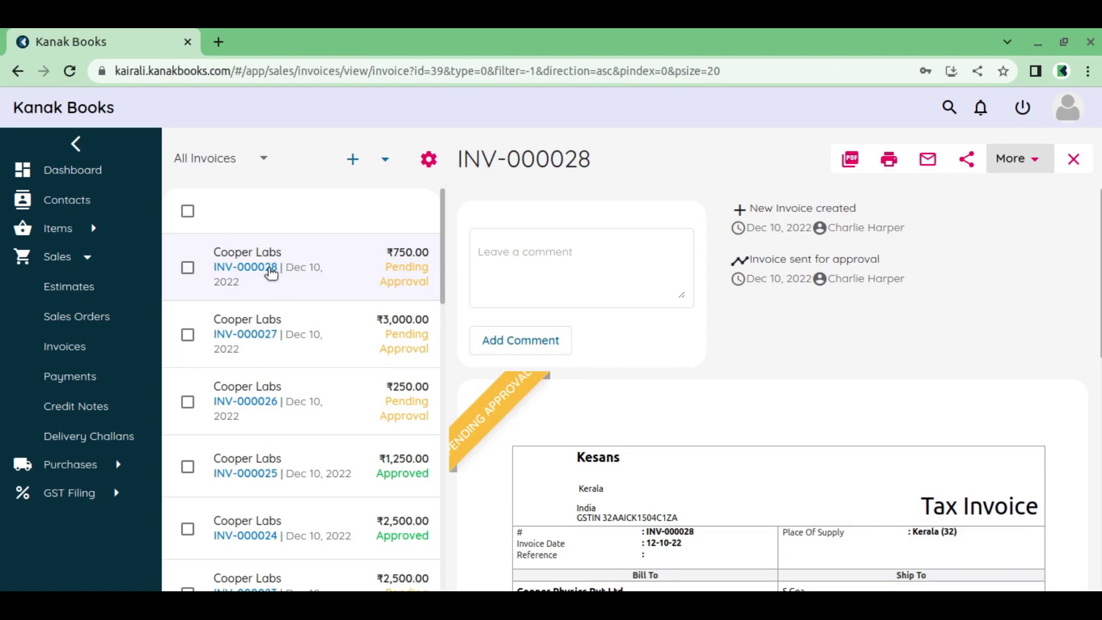
{"action": "scroll", "coordinate": [769, 405], "scroll_direction": "down", "scroll_amount": 10}
{"action": "scroll", "coordinate": [770, 402], "scroll_direction": "up", "scroll_amount": 10}
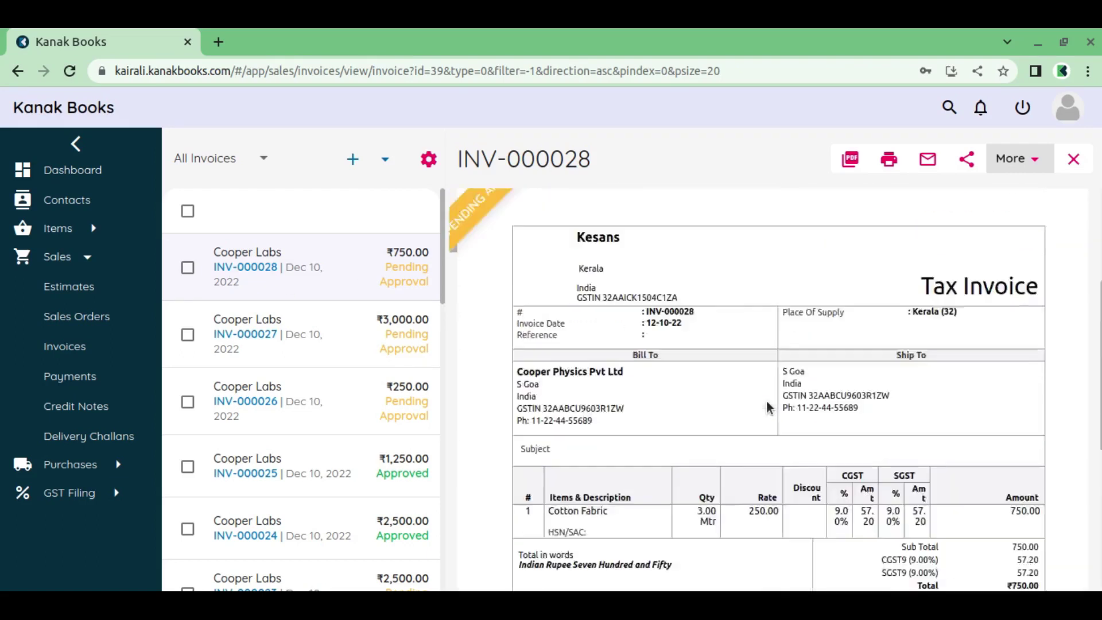
Log out and sign back in with the approver's username and password
{"action": "left_click", "coordinate": [1024, 111]}
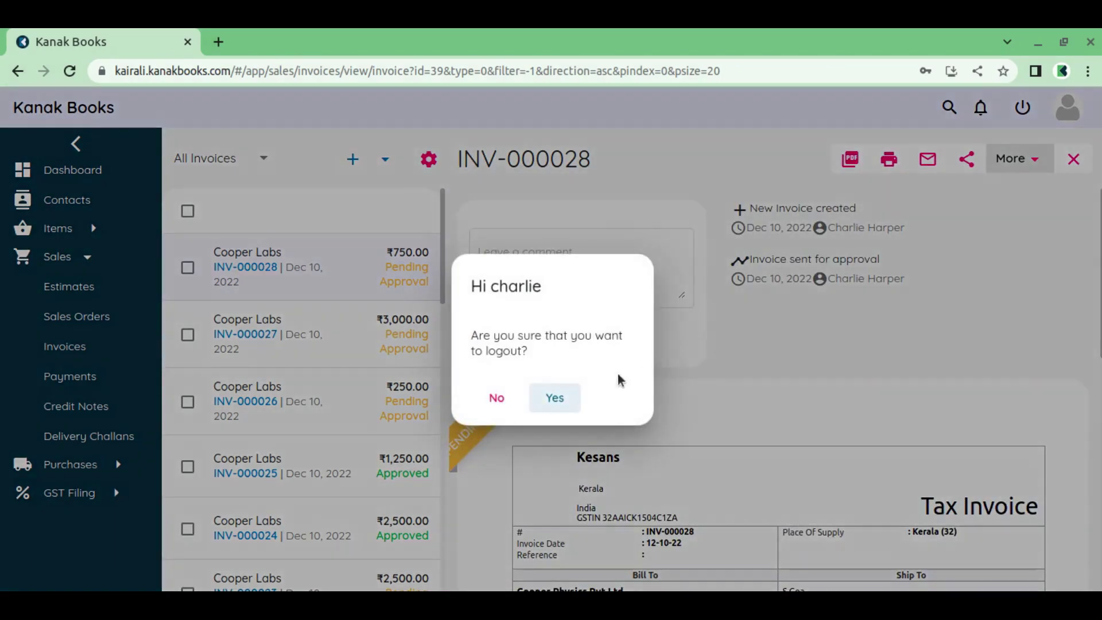
{"action": "left_click", "coordinate": [570, 396]}
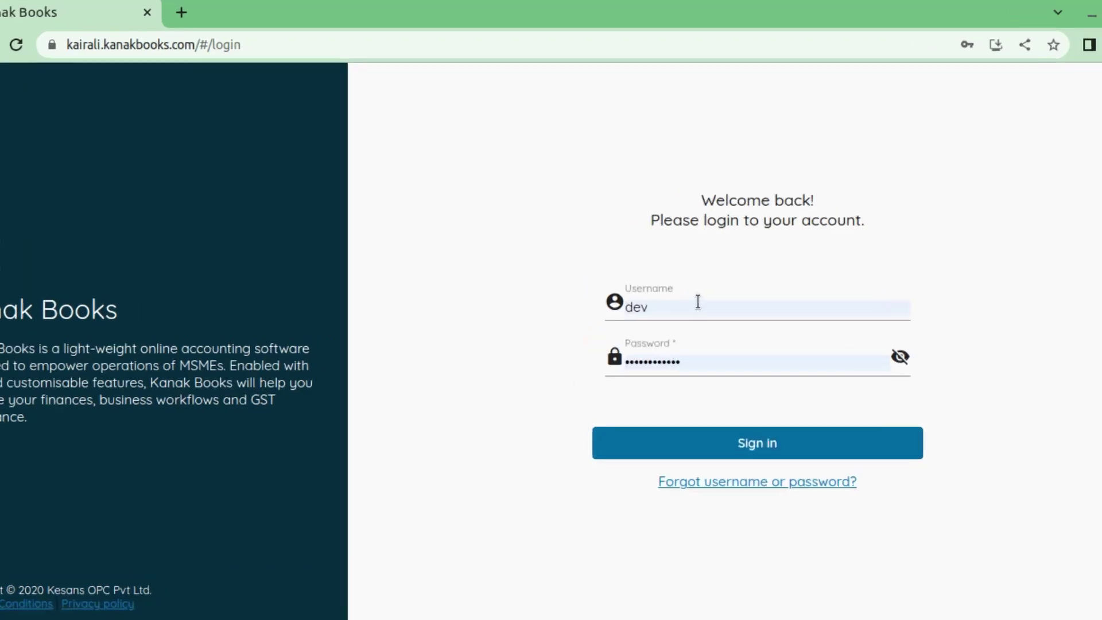
{"action": "left_click_drag", "start_coordinate": [684, 304], "coordinate": [592, 302]}
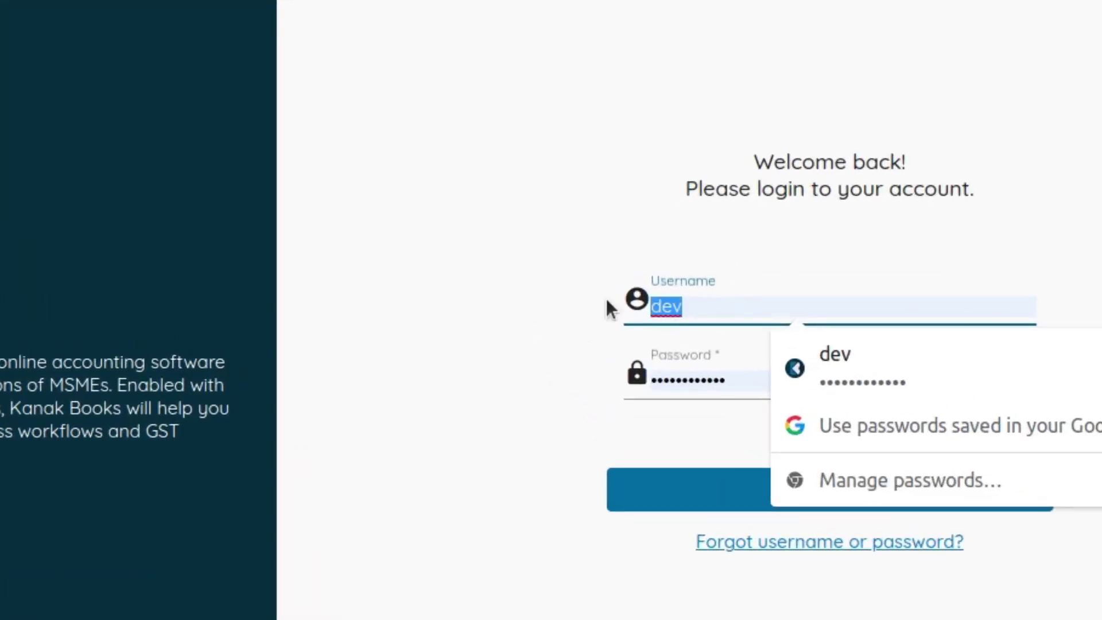
{"action": "type", "text": "alan"}
{"action": "left_click", "coordinate": [786, 398]}
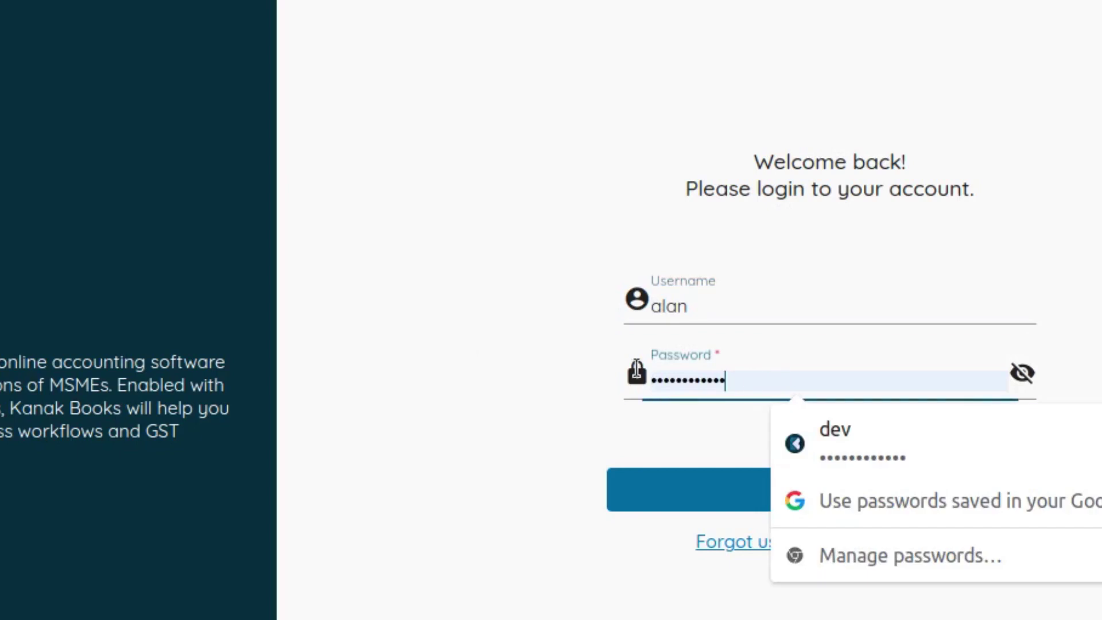
{"action": "key", "text": "ctrl+a"}
{"action": "type", "text": "••"}
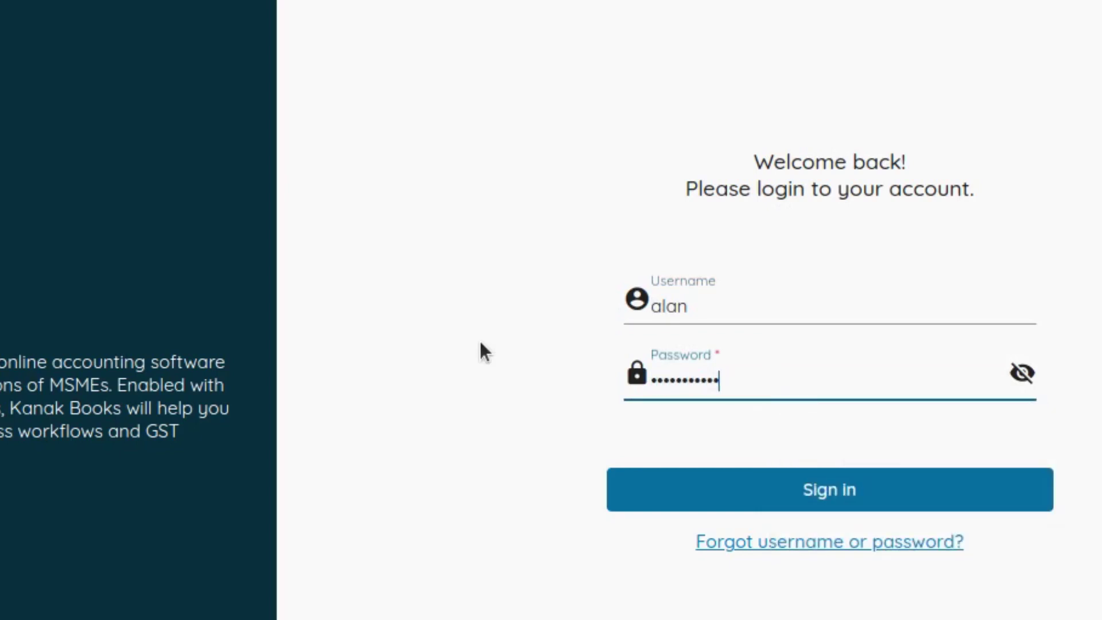
{"action": "left_click", "coordinate": [660, 489]}
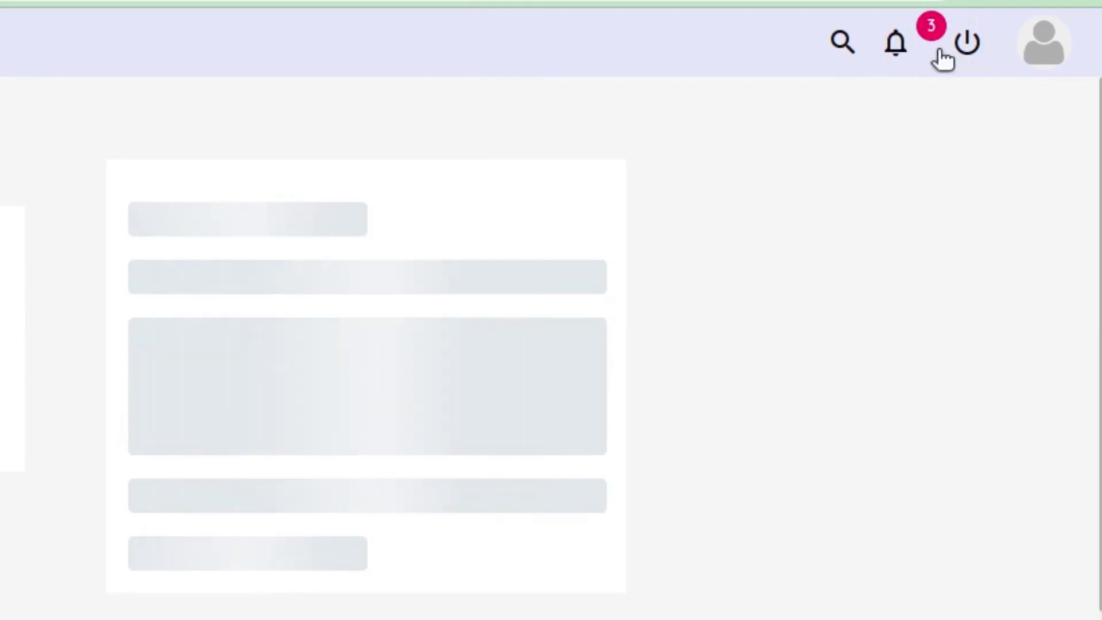
Open invoice INV-000028 from its marked-for-approval notice on the Notifications page
{"action": "left_click", "coordinate": [896, 50]}
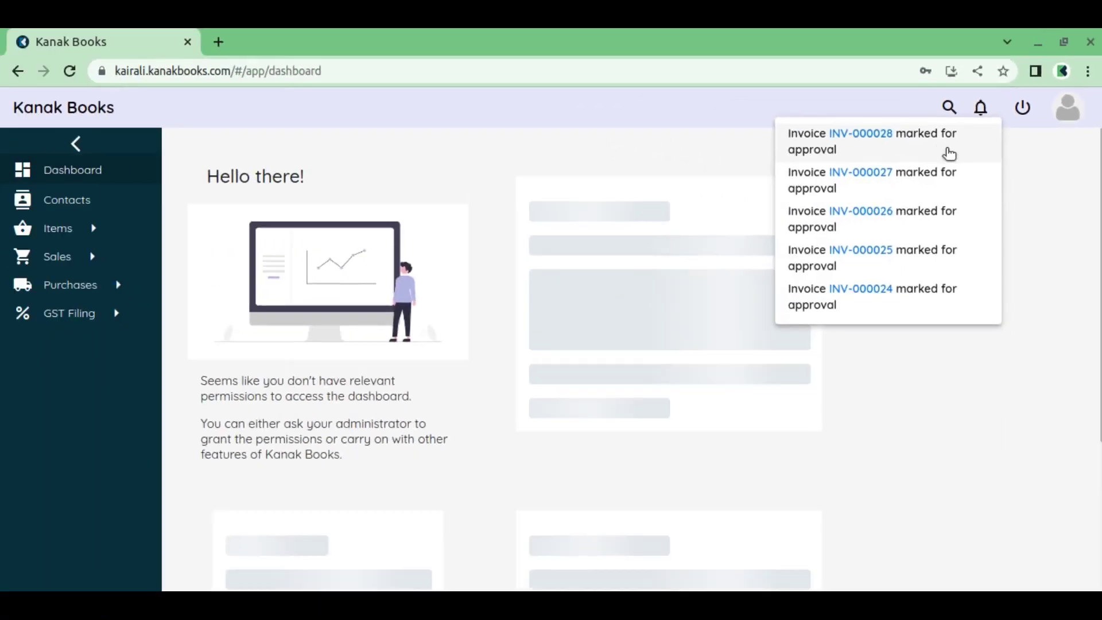
{"action": "left_click", "coordinate": [843, 120]}
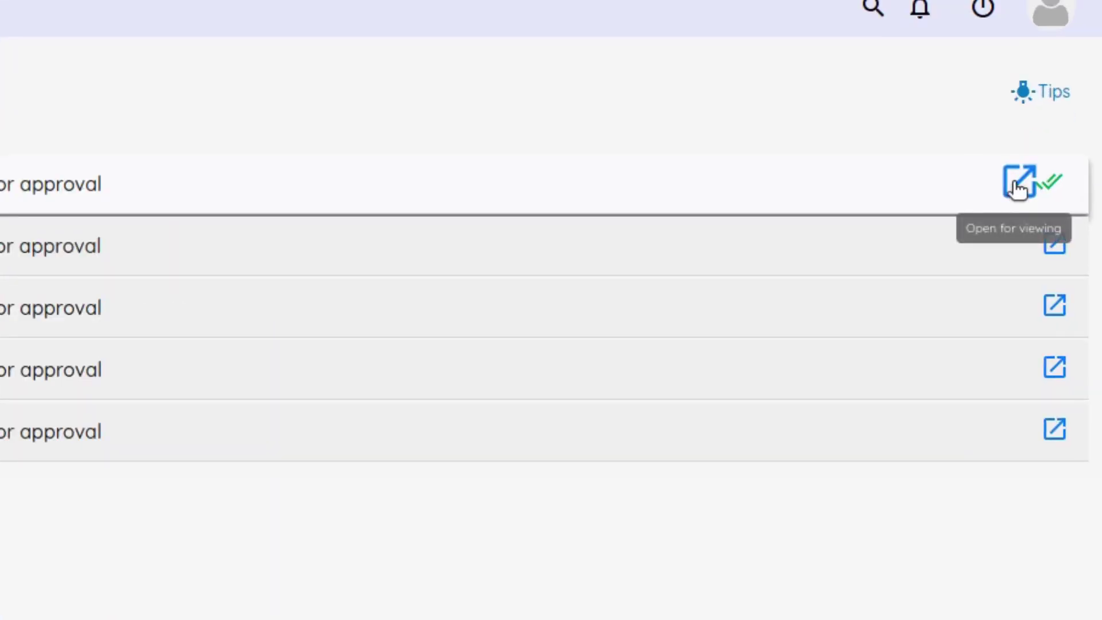
{"action": "left_click", "coordinate": [1016, 186]}
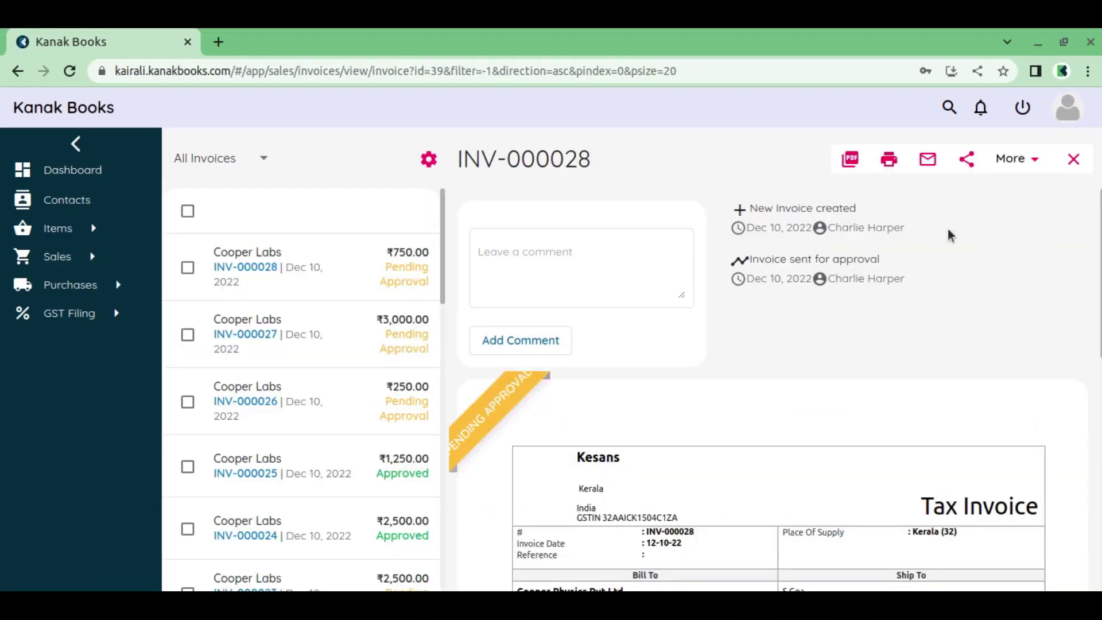
Mark invoices INV-000028 and INV-000027 as Approved from the More menu
{"action": "left_click", "coordinate": [1017, 158]}
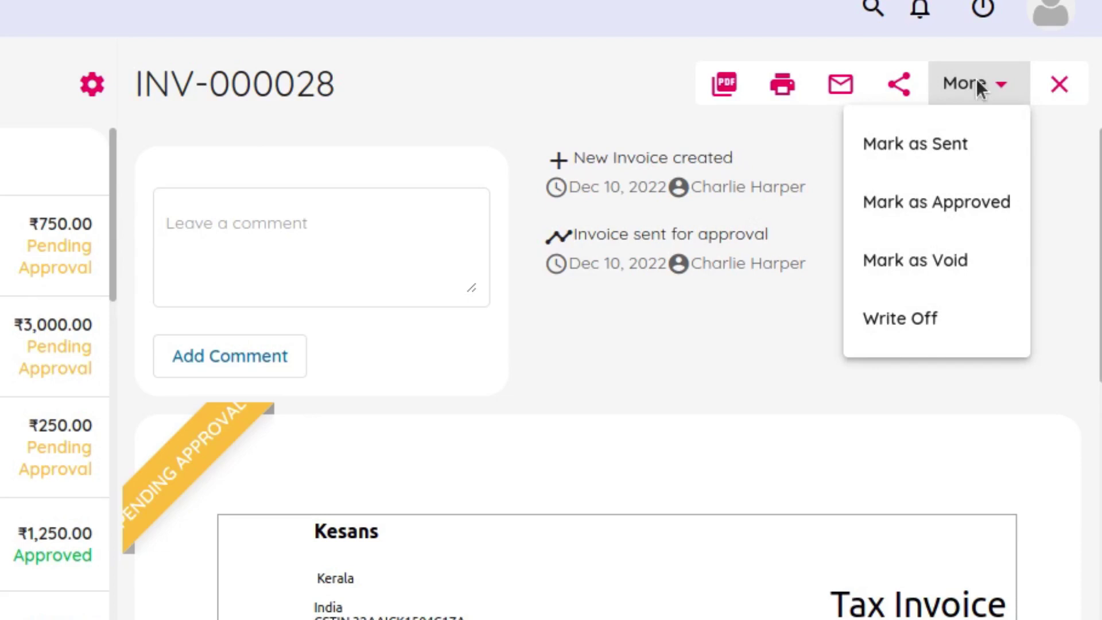
{"action": "left_click", "coordinate": [937, 209]}
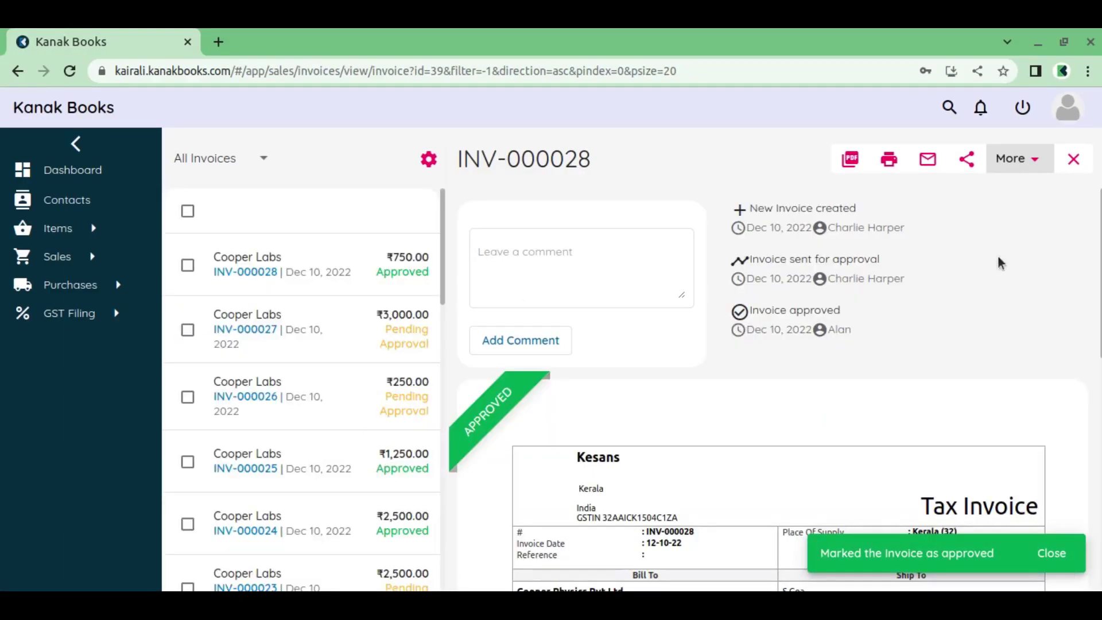
{"action": "left_click", "coordinate": [286, 347]}
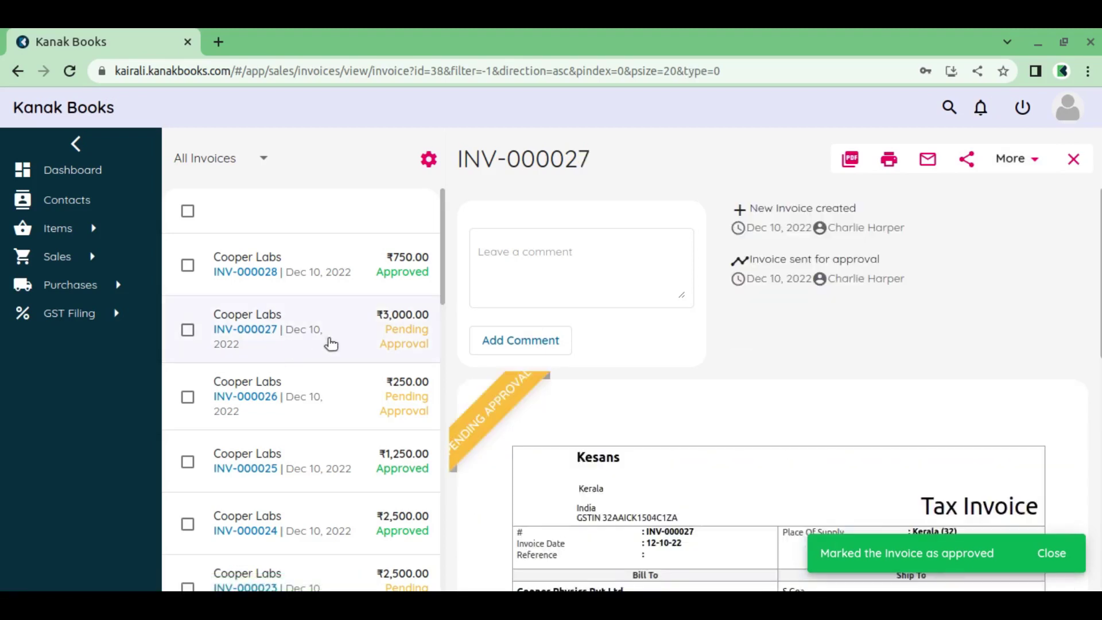
{"action": "left_click", "coordinate": [1022, 167]}
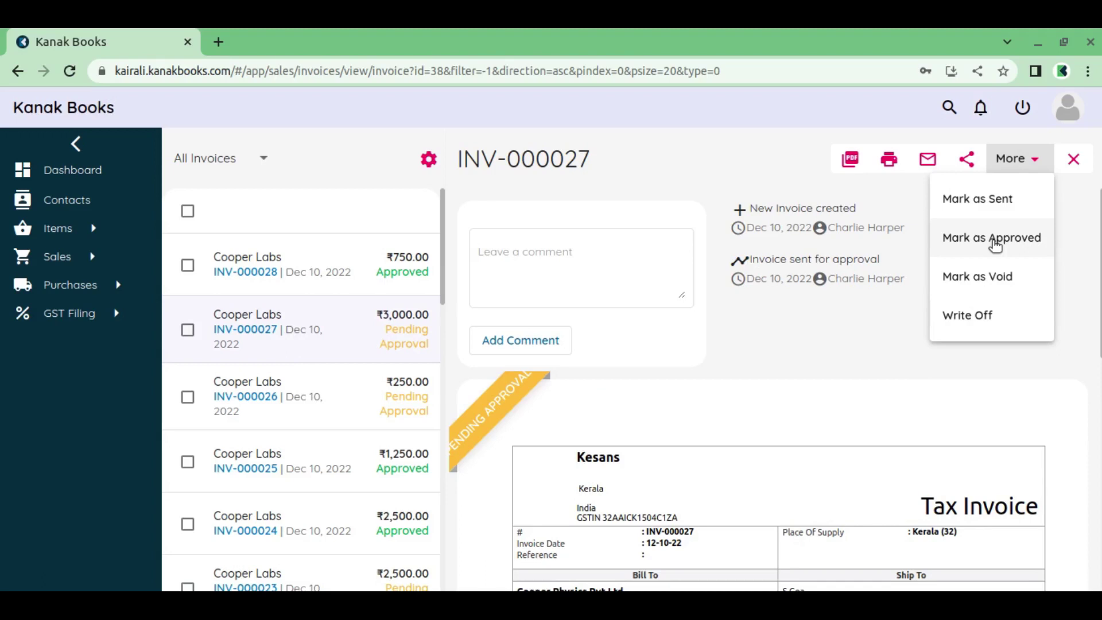
{"action": "left_click", "coordinate": [995, 241]}
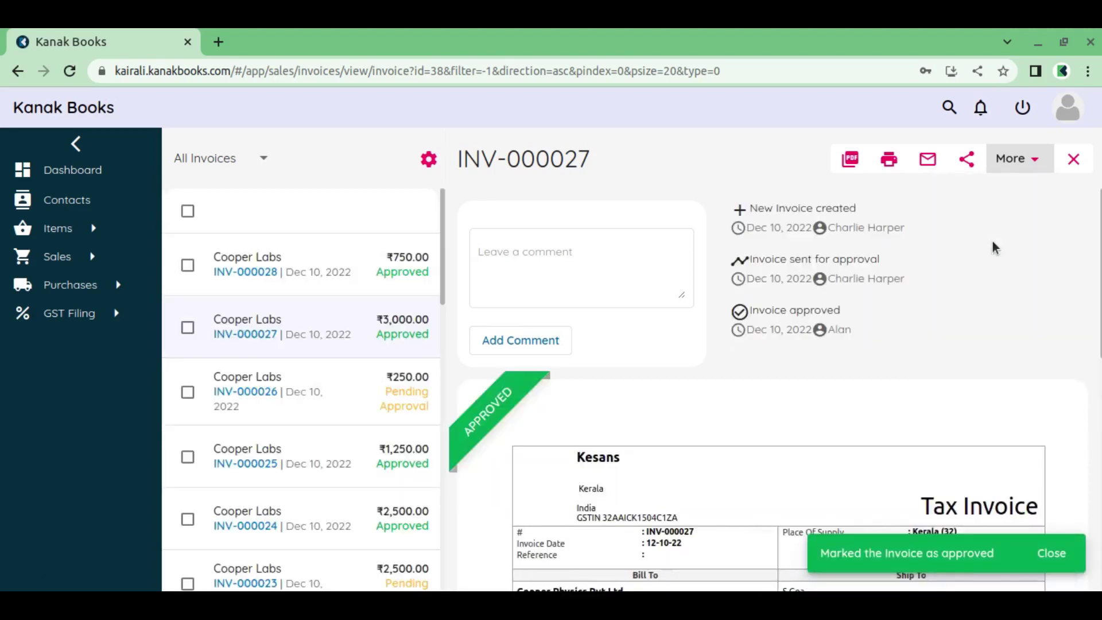
Review the approved invoice and begin logging out of the approver account
{"action": "scroll", "coordinate": [866, 377], "scroll_direction": "down", "scroll_amount": 9}
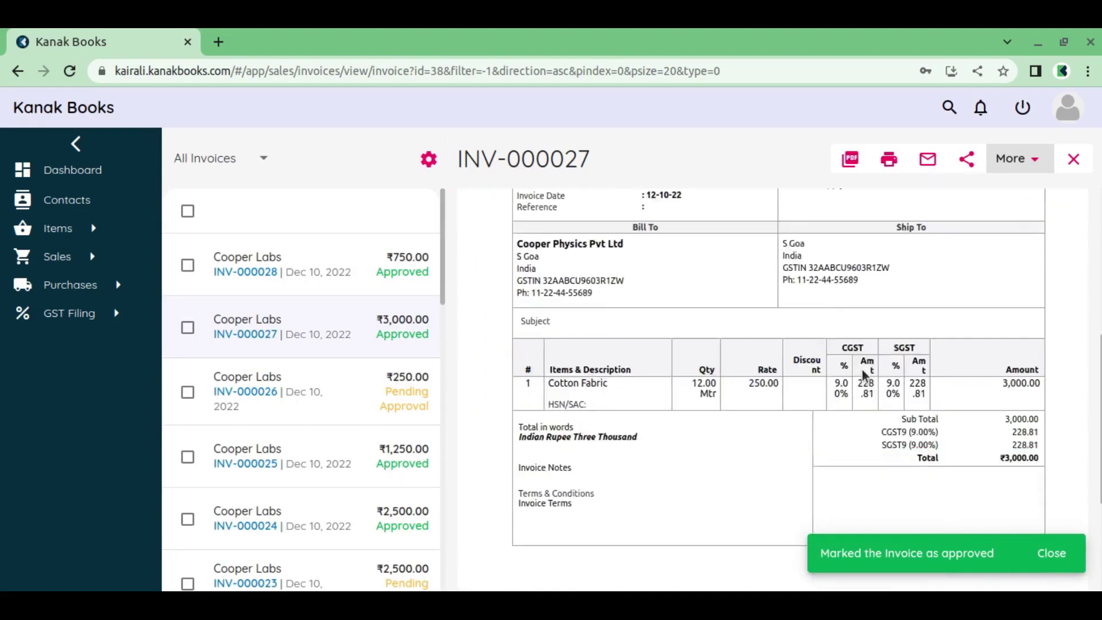
{"action": "scroll", "coordinate": [866, 377], "scroll_direction": "up", "scroll_amount": 9}
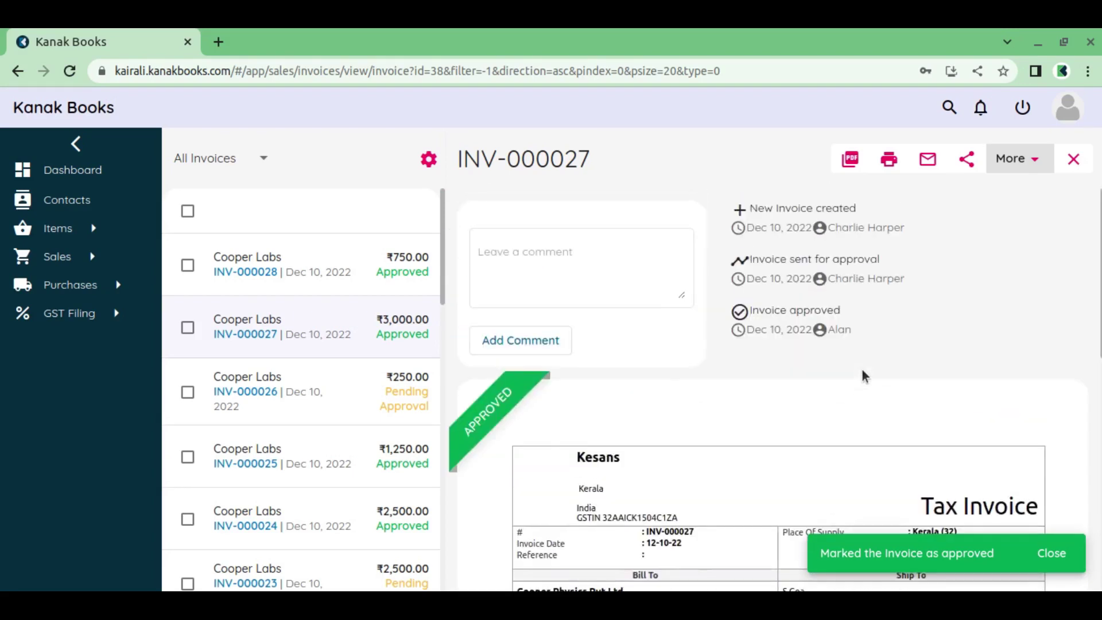
{"action": "left_click", "coordinate": [1023, 109]}
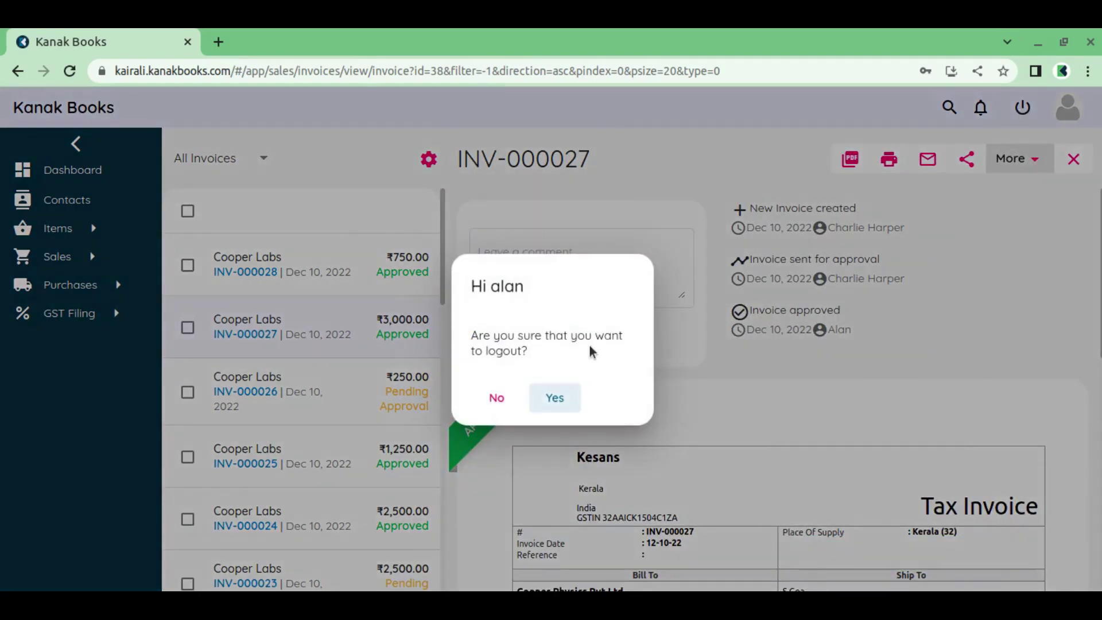
Confirm logout and sign in with the invoice creator's username and password
{"action": "left_click", "coordinate": [567, 400]}
{"action": "left_click", "coordinate": [672, 305]}
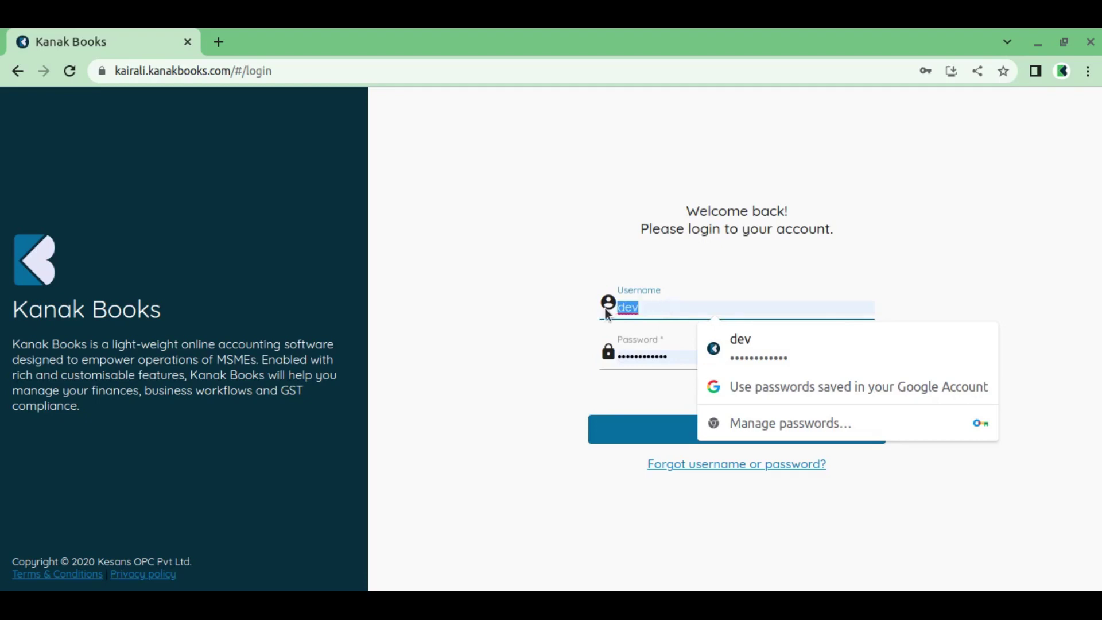
{"action": "type", "text": "charlie"}
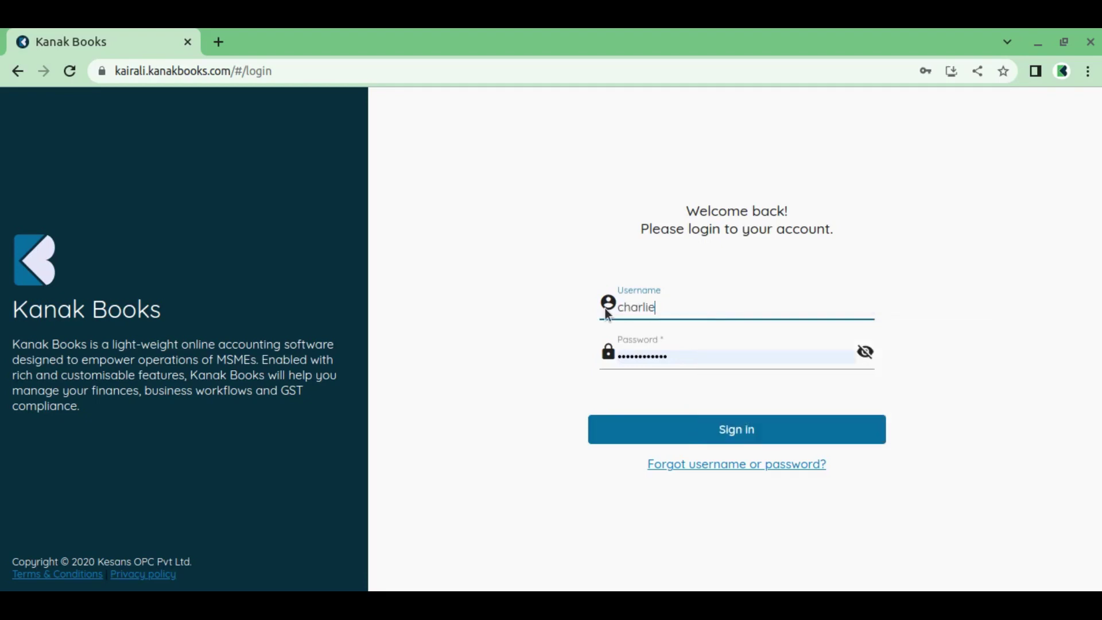
{"action": "left_click", "coordinate": [682, 355]}
{"action": "type", "text": "********"}
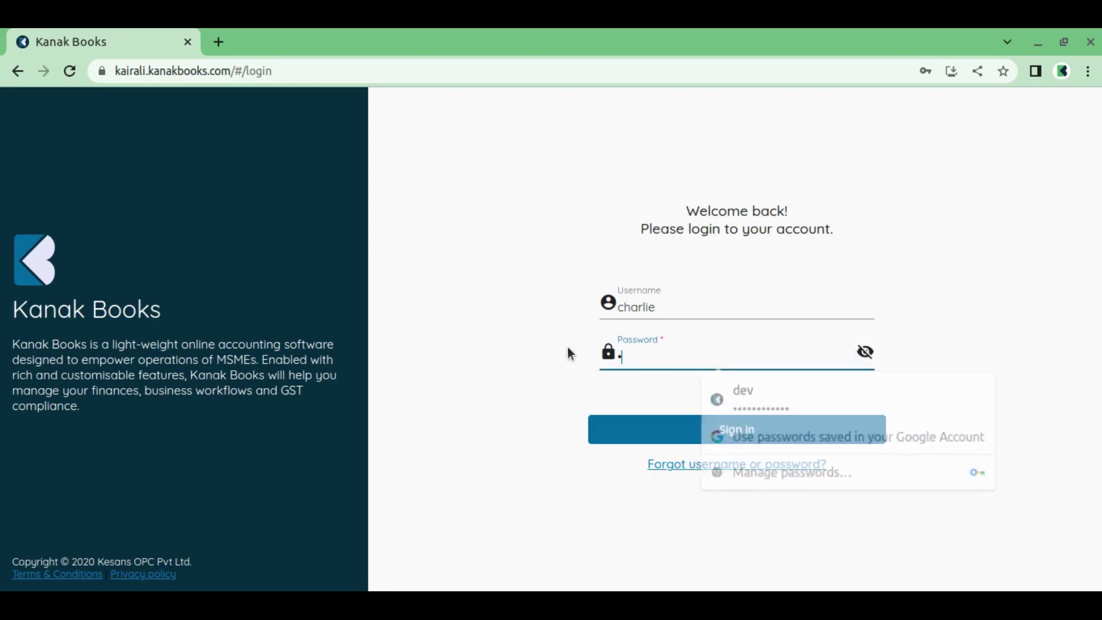
{"action": "type", "text": "****"}
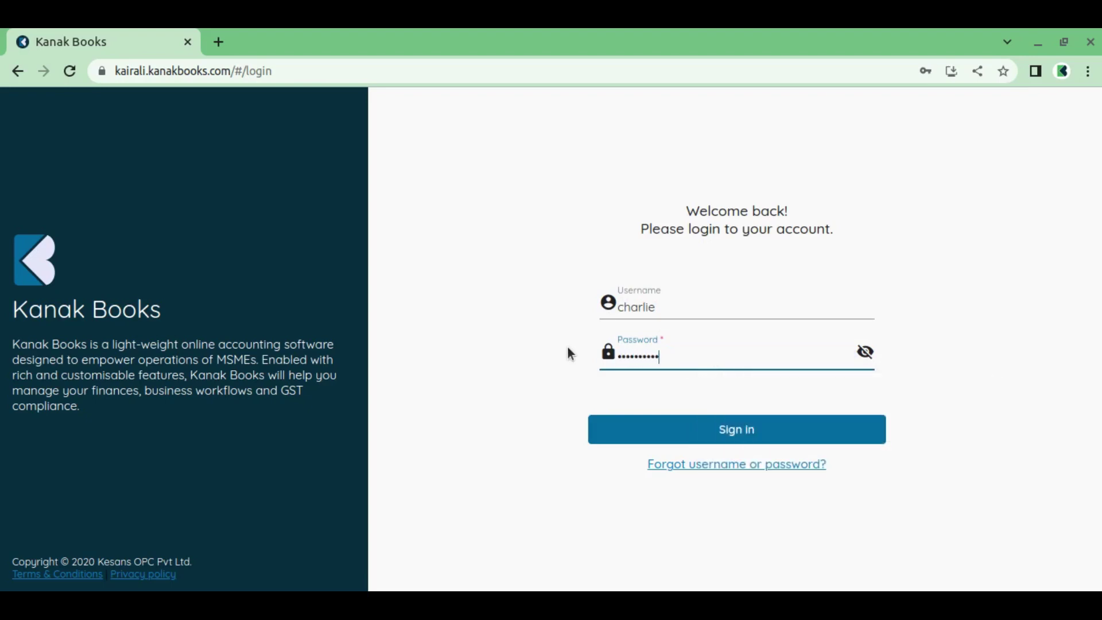
{"action": "left_click", "coordinate": [802, 437]}
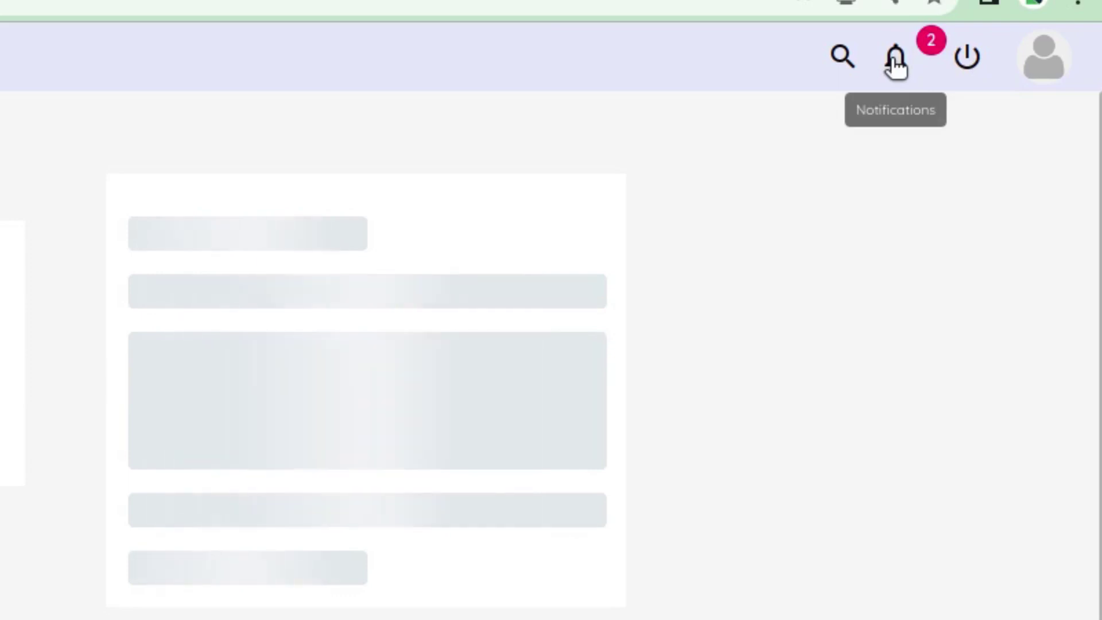
Open invoice INV-000027 from the full notifications page
{"action": "left_click", "coordinate": [898, 67]}
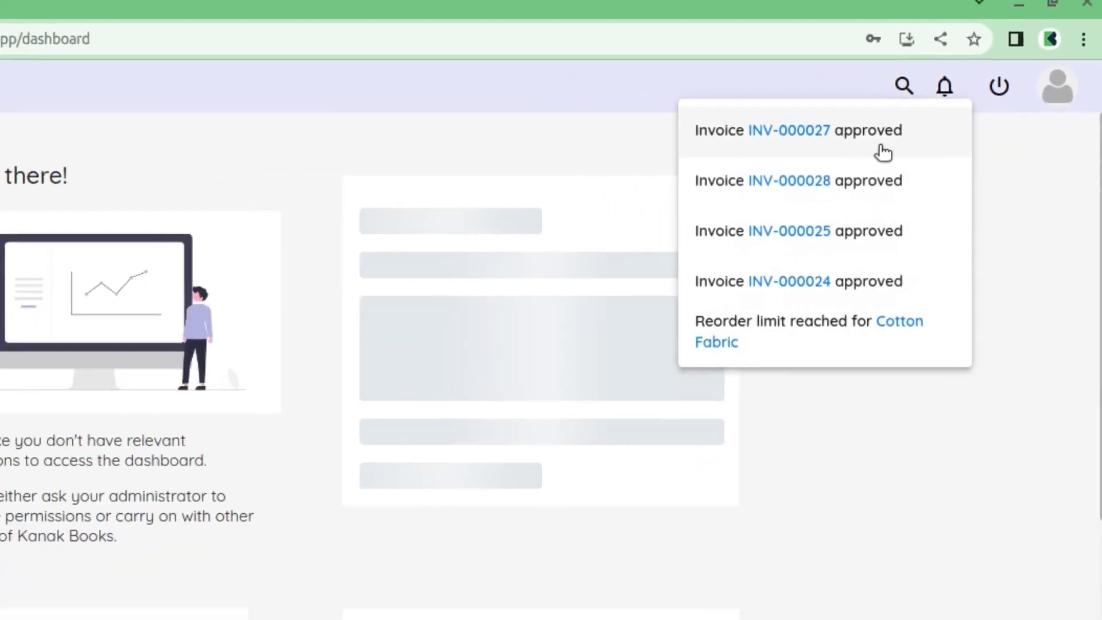
{"action": "left_click", "coordinate": [830, 150]}
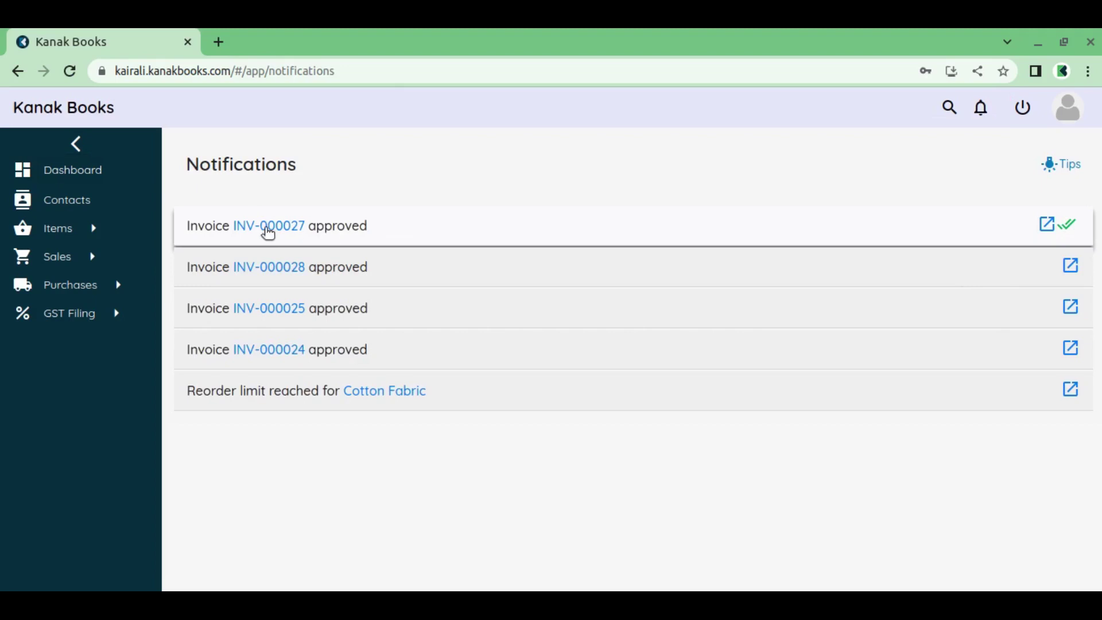
{"action": "left_click", "coordinate": [1048, 225]}
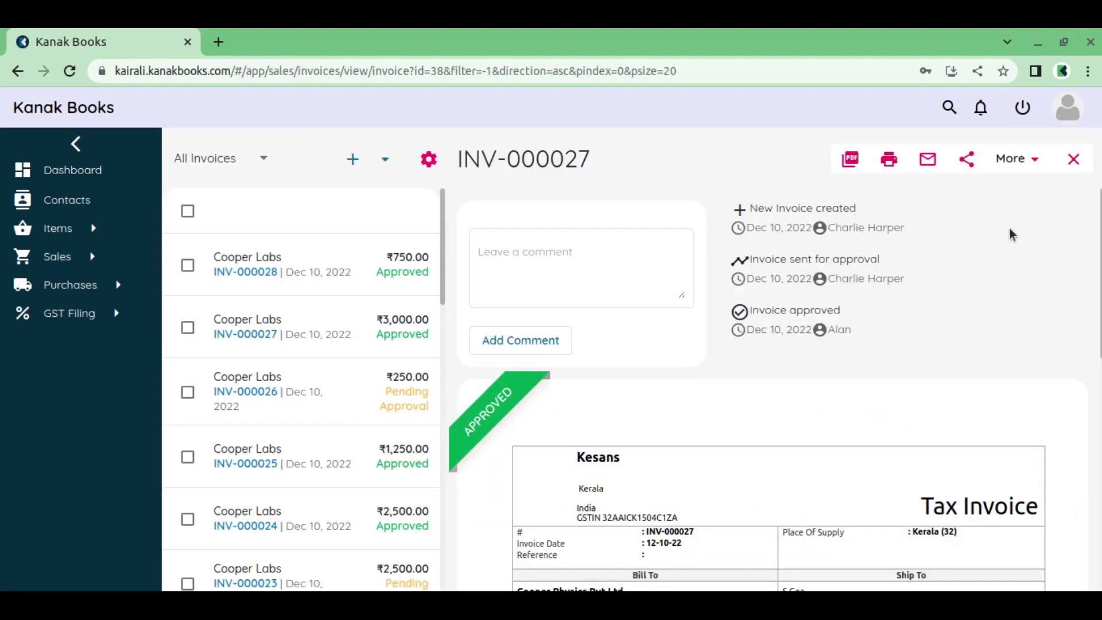
{"action": "scroll", "coordinate": [514, 410], "scroll_direction": "down", "scroll_amount": 3}
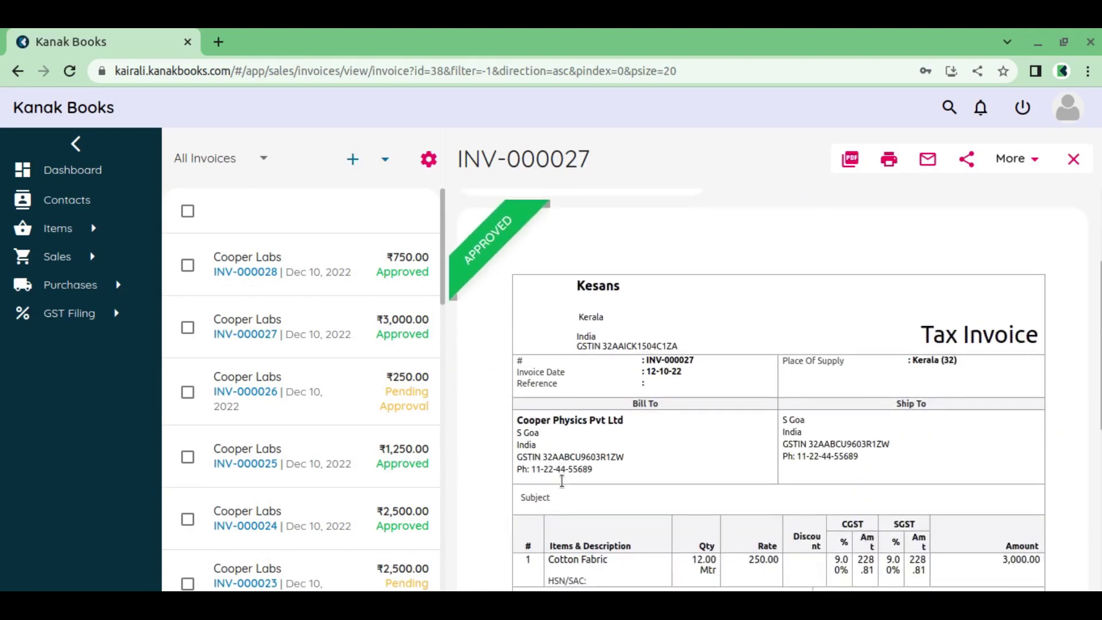
{"action": "scroll", "coordinate": [638, 457], "scroll_direction": "up", "scroll_amount": 3}
Reload INV-000027 to review its approval history, then expand the Purchases section
{"action": "left_click", "coordinate": [337, 343]}
{"action": "scroll", "coordinate": [561, 344], "scroll_direction": "down", "scroll_amount": 3}
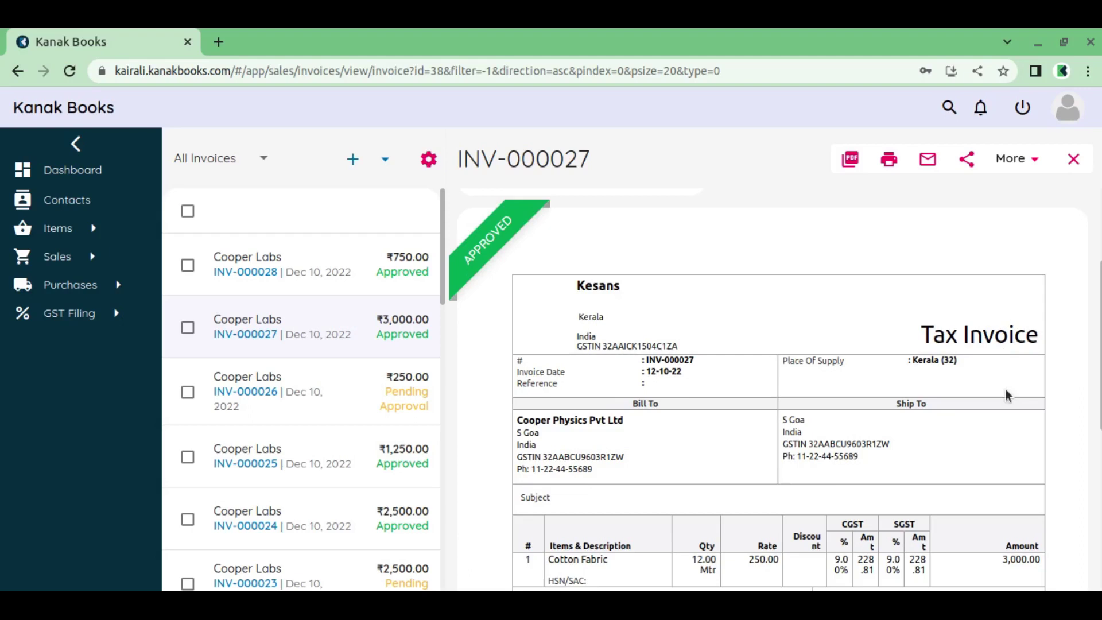
{"action": "scroll", "coordinate": [970, 448], "scroll_direction": "down", "scroll_amount": 4}
{"action": "scroll", "coordinate": [970, 447], "scroll_direction": "down", "scroll_amount": 2}
{"action": "scroll", "coordinate": [970, 446], "scroll_direction": "up", "scroll_amount": 10}
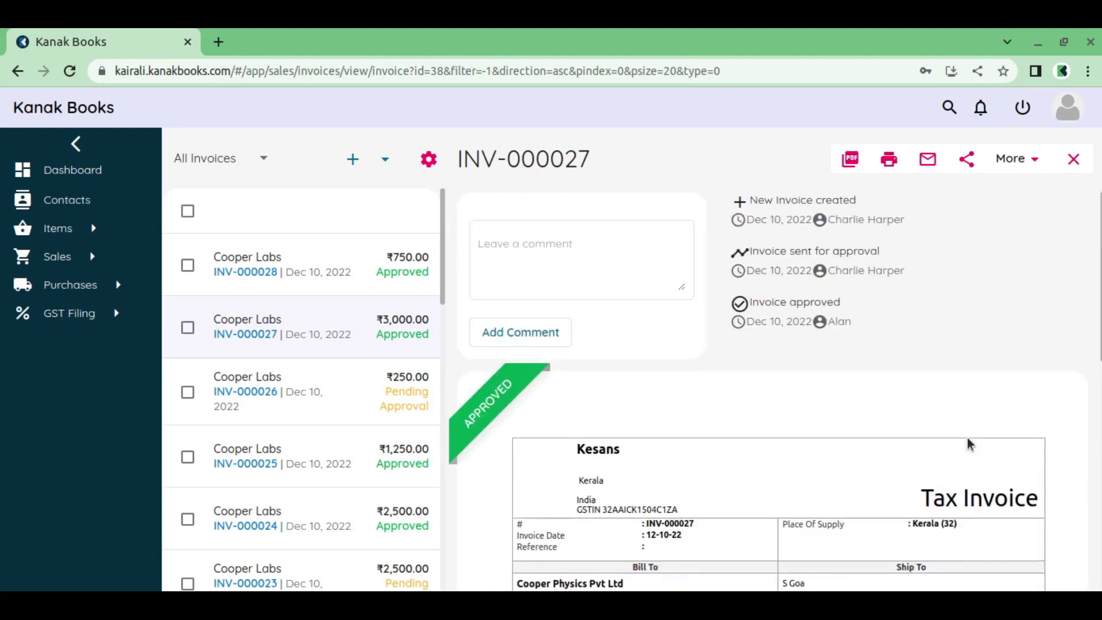
{"action": "scroll", "coordinate": [971, 445], "scroll_direction": "up", "scroll_amount": 1}
{"action": "left_click", "coordinate": [114, 286]}
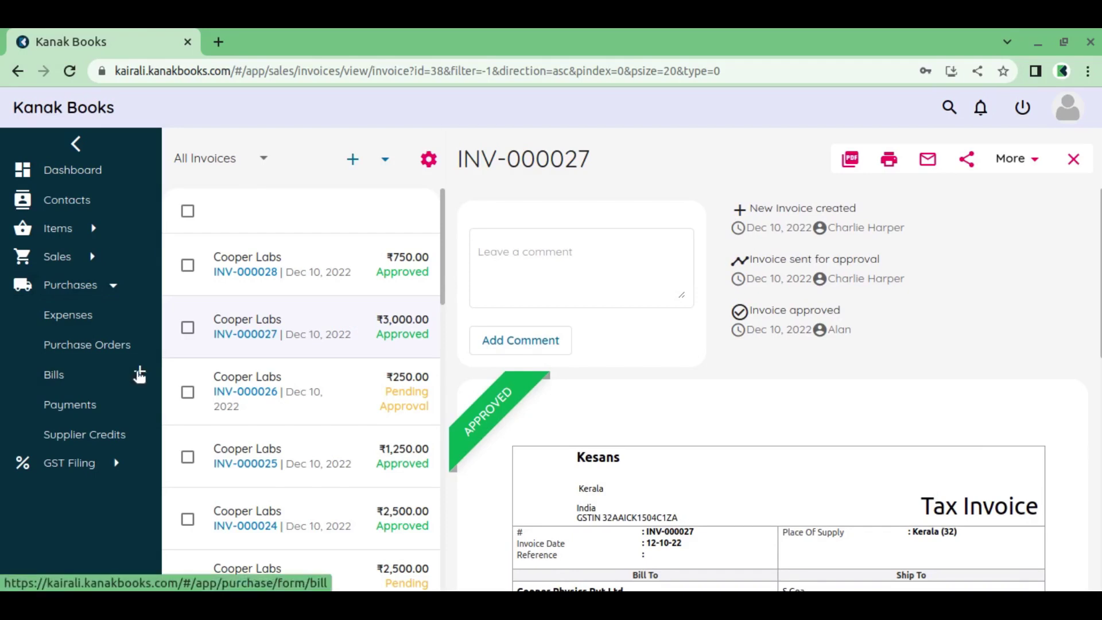
Start a new bill for supplier The Bankers with bill number 010010
{"action": "left_click", "coordinate": [138, 372]}
{"action": "left_click", "coordinate": [432, 221]}
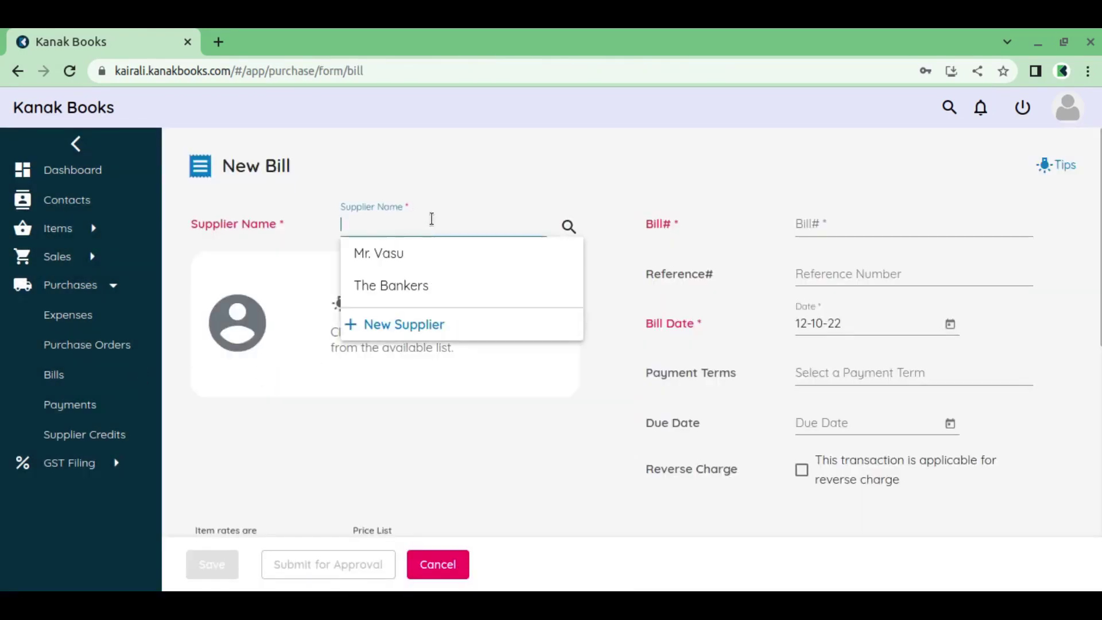
{"action": "left_click", "coordinate": [431, 287]}
{"action": "left_click", "coordinate": [824, 223]}
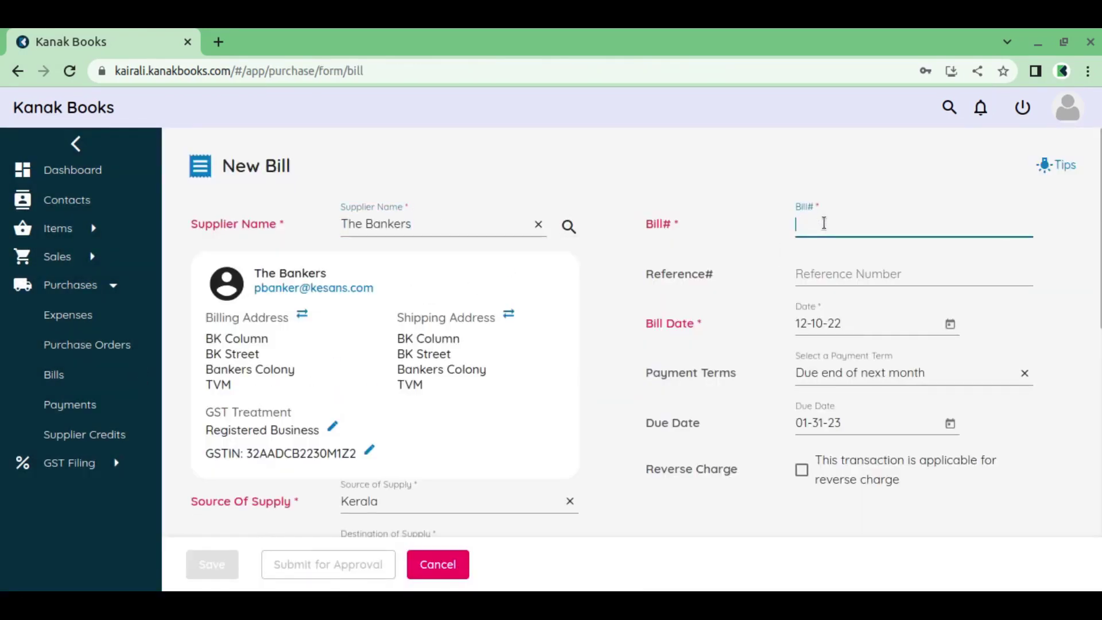
{"action": "type", "text": "010010"}
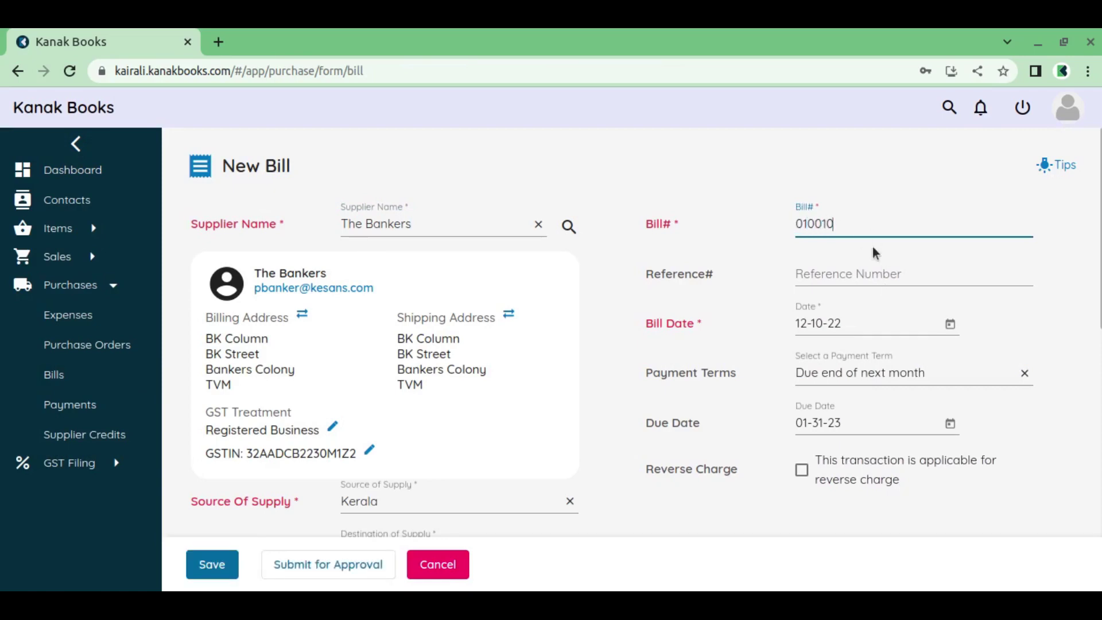
{"action": "scroll", "coordinate": [903, 388], "scroll_direction": "down", "scroll_amount": 6}
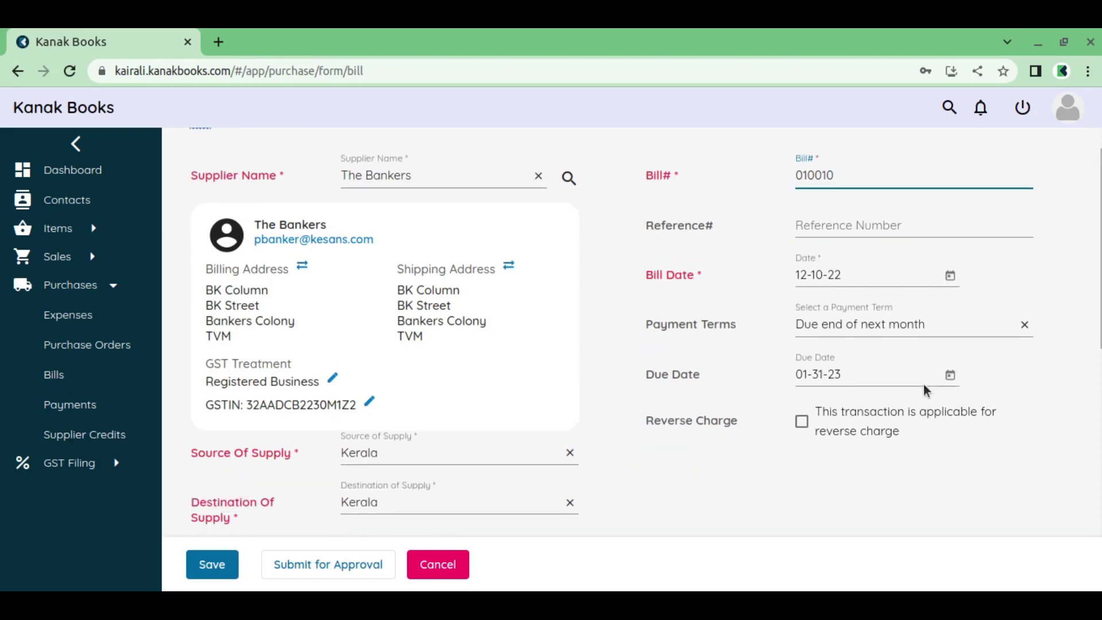
Add 10 Mtr of Cotton Fabric (₹2,000) and submit the bill for approval
{"action": "left_click", "coordinate": [344, 393]}
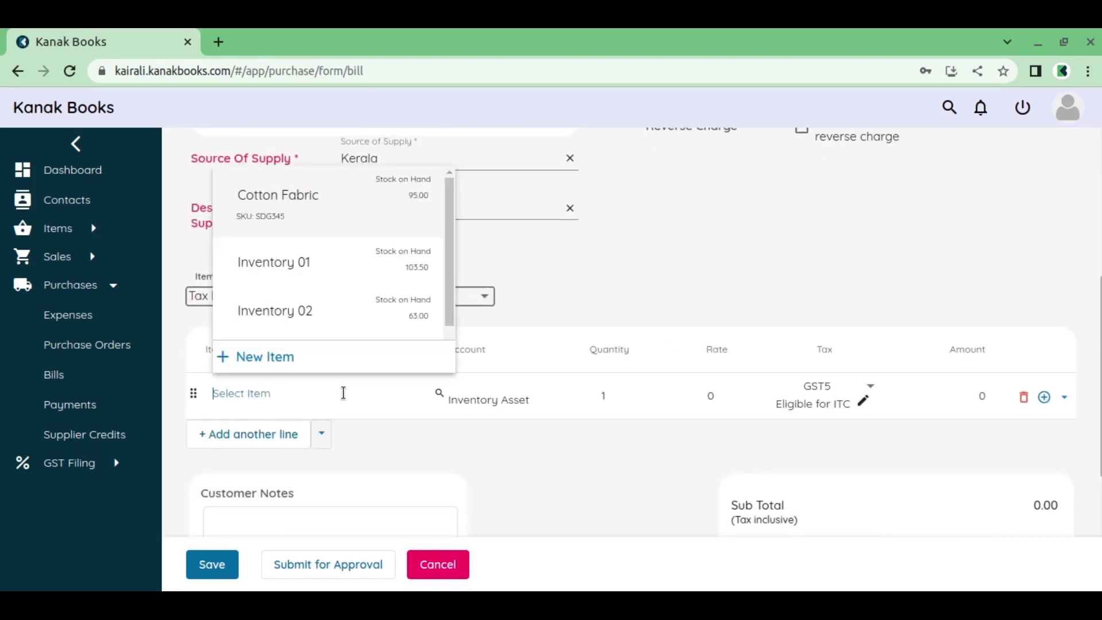
{"action": "left_click", "coordinate": [320, 200]}
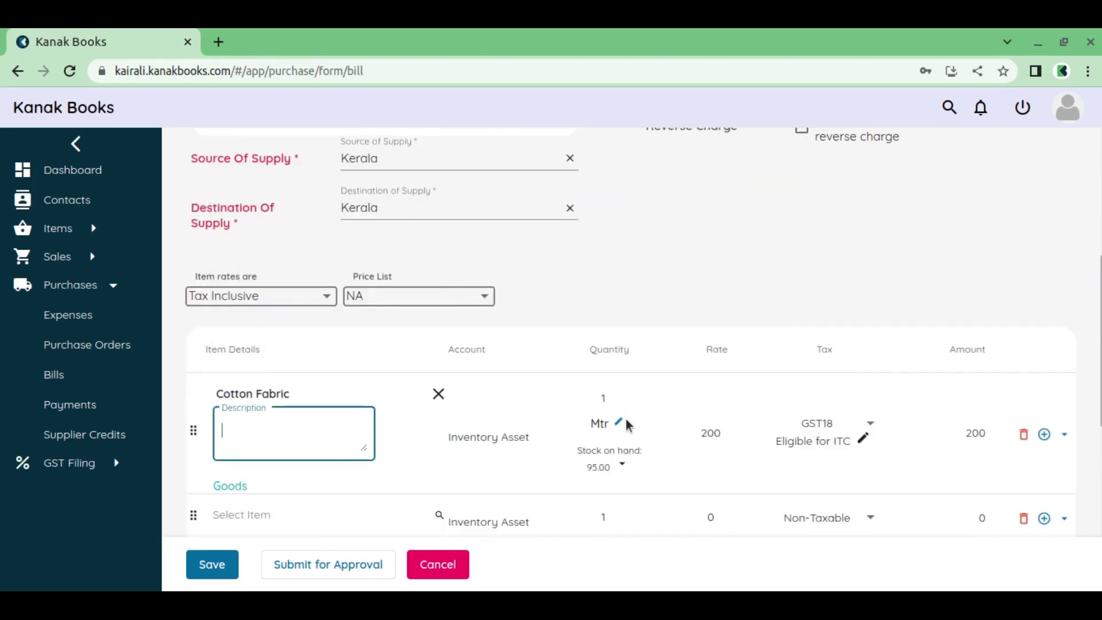
{"action": "left_click", "coordinate": [622, 398]}
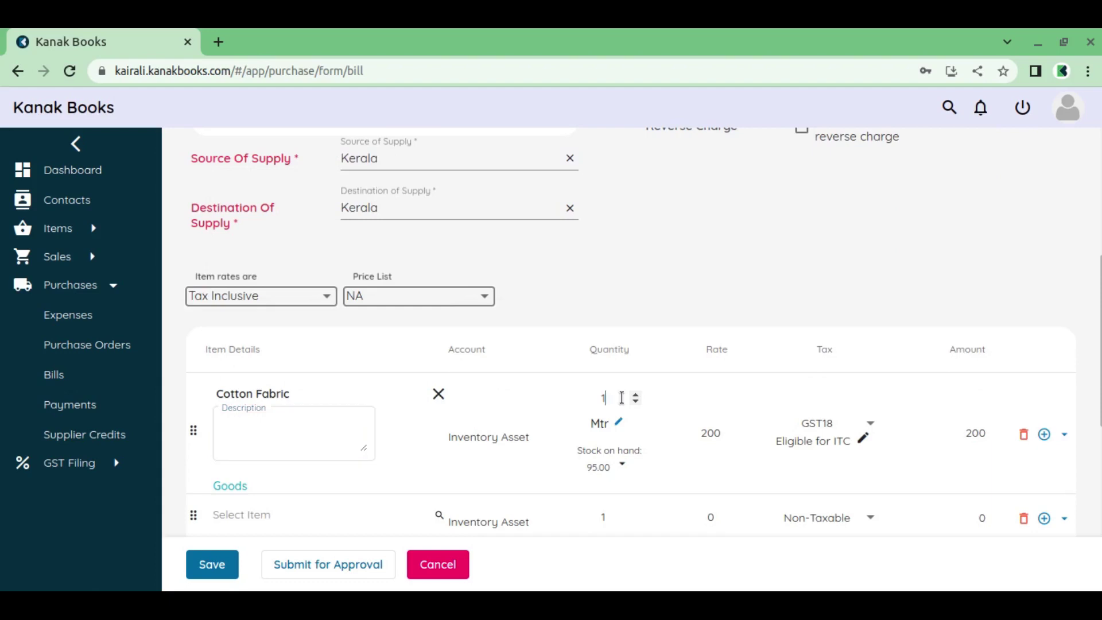
{"action": "left_click", "coordinate": [653, 442]}
{"action": "scroll", "coordinate": [646, 419], "scroll_direction": "down", "scroll_amount": 2}
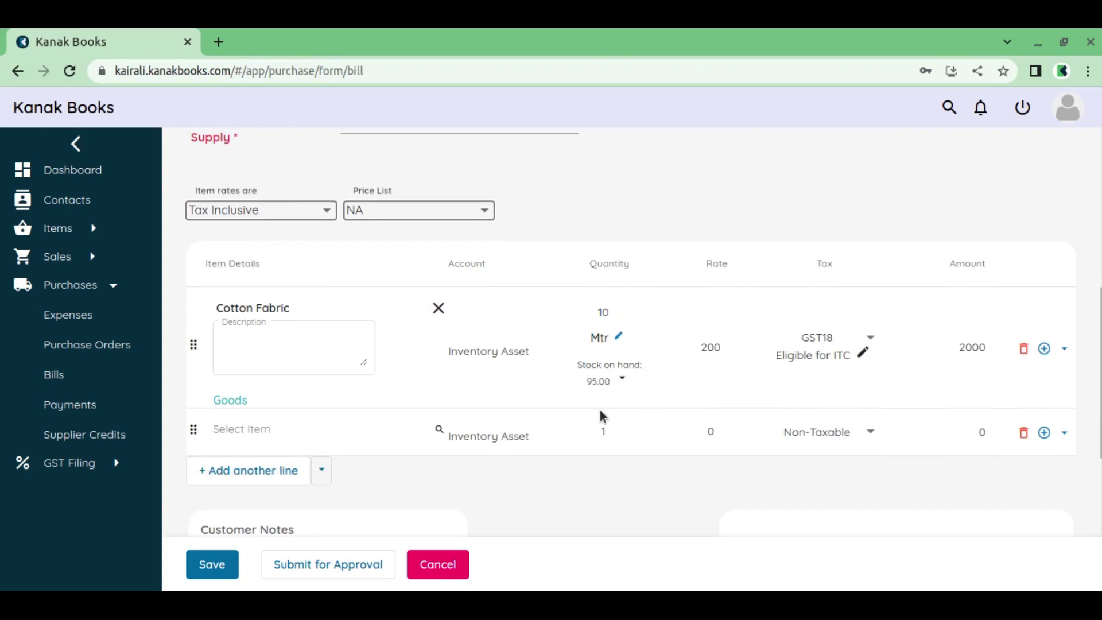
{"action": "scroll", "coordinate": [467, 364], "scroll_direction": "down", "scroll_amount": 6}
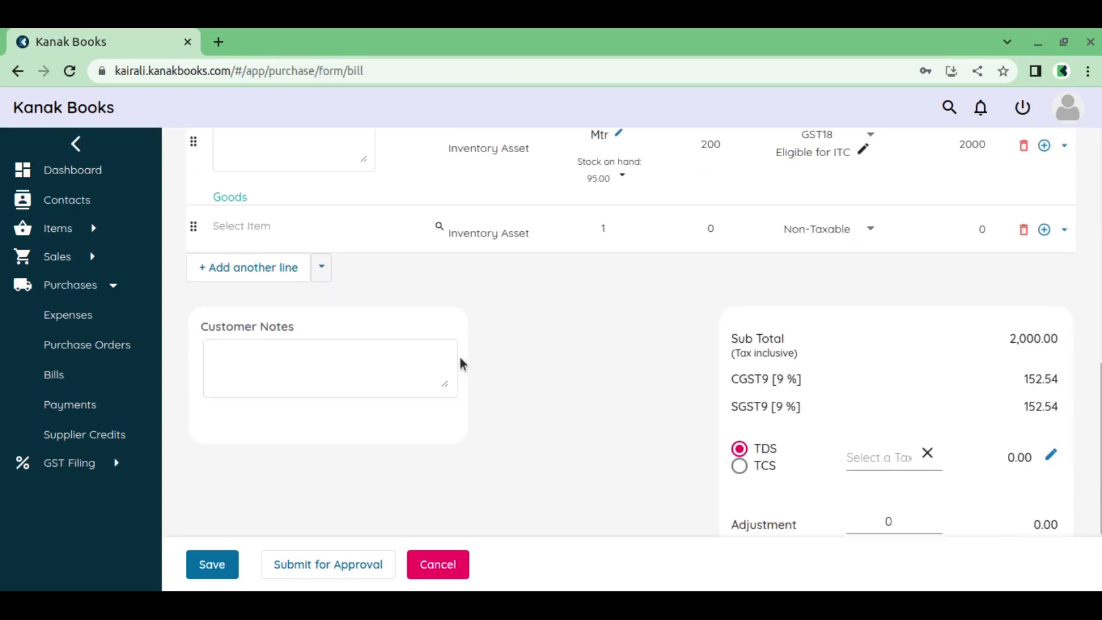
{"action": "left_click", "coordinate": [344, 567]}
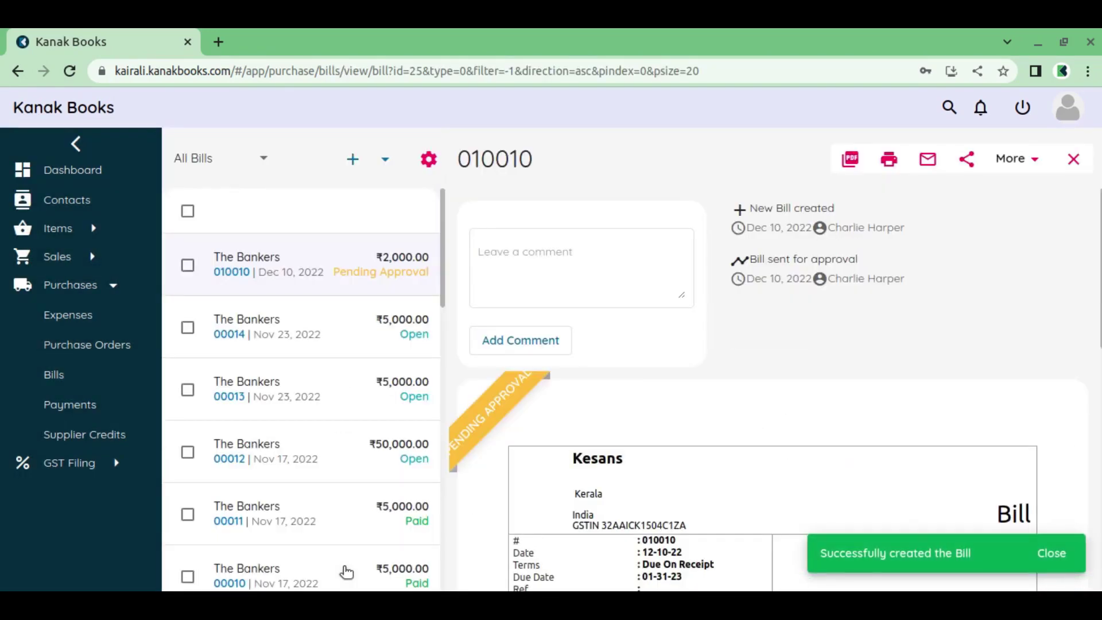
Dismiss the bill-created notice, check bill 010010's actions, and open a blank New Bill form
{"action": "left_click", "coordinate": [1047, 561]}
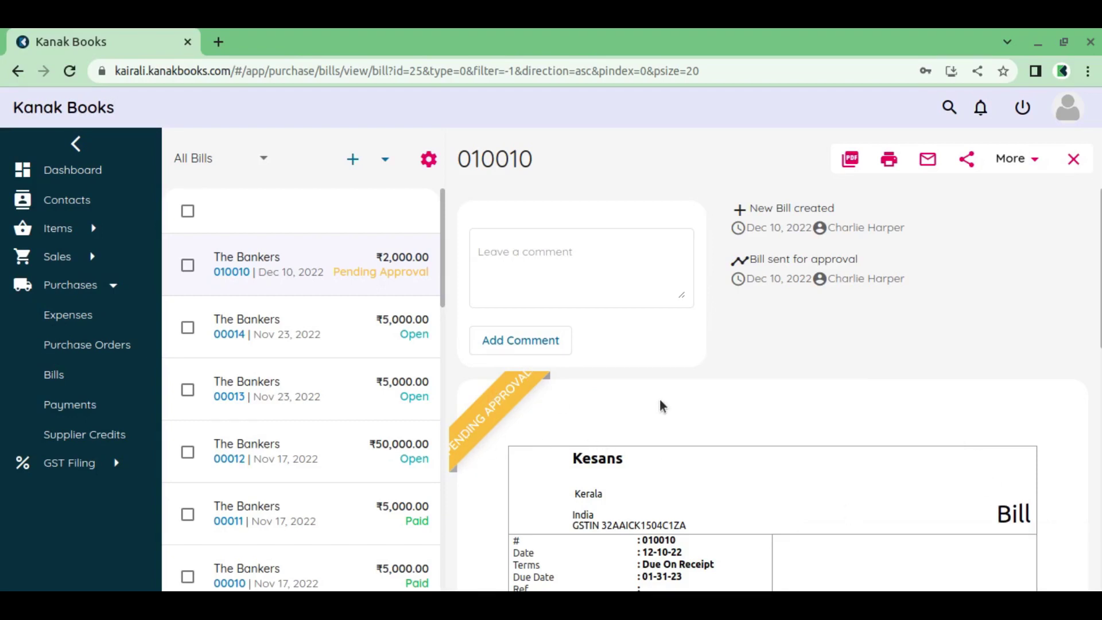
{"action": "left_click", "coordinate": [1015, 159]}
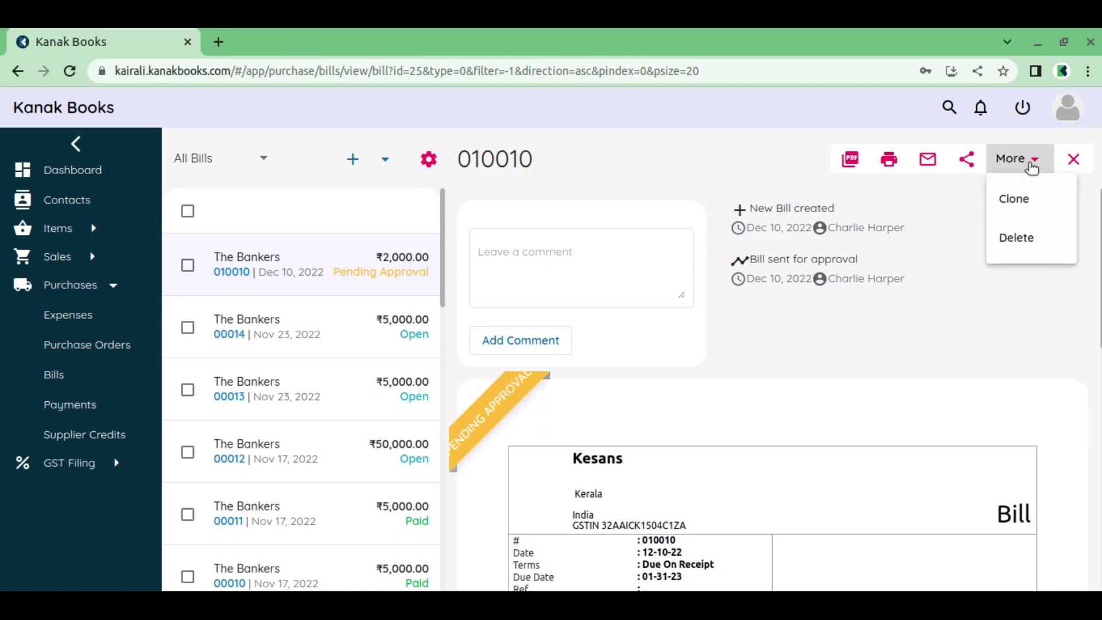
{"action": "left_click", "coordinate": [1015, 159]}
{"action": "scroll", "coordinate": [931, 362], "scroll_direction": "down", "scroll_amount": 1}
{"action": "scroll", "coordinate": [928, 352], "scroll_direction": "down", "scroll_amount": 10}
{"action": "scroll", "coordinate": [928, 352], "scroll_direction": "up", "scroll_amount": 10}
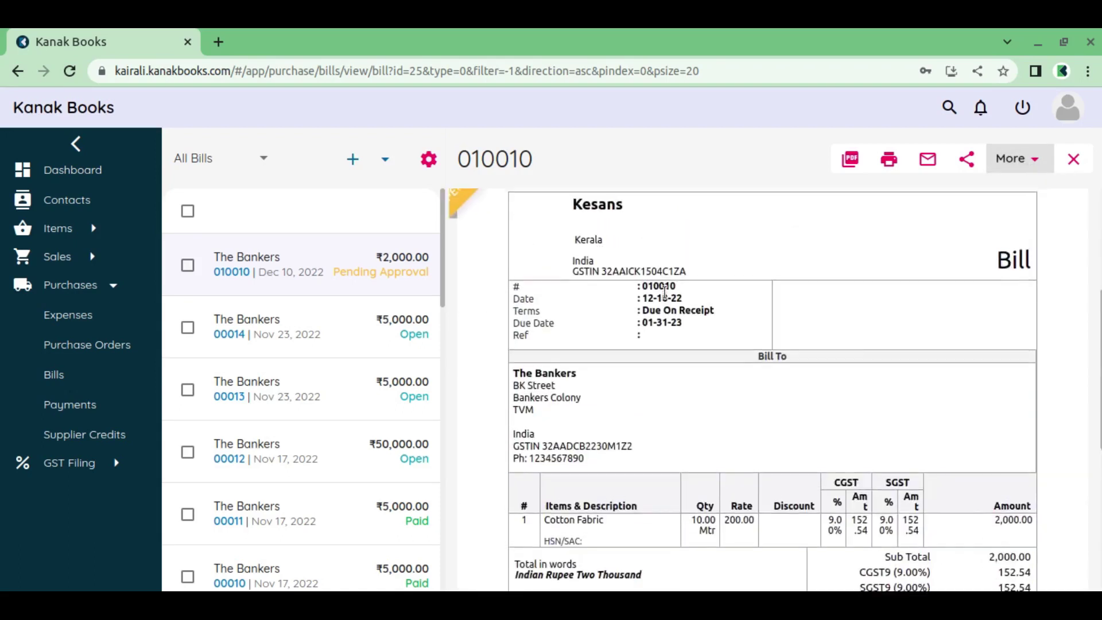
{"action": "left_click", "coordinate": [349, 162]}
Choose supplier The Bankers and enter bill number 010012
{"action": "left_click", "coordinate": [390, 219]}
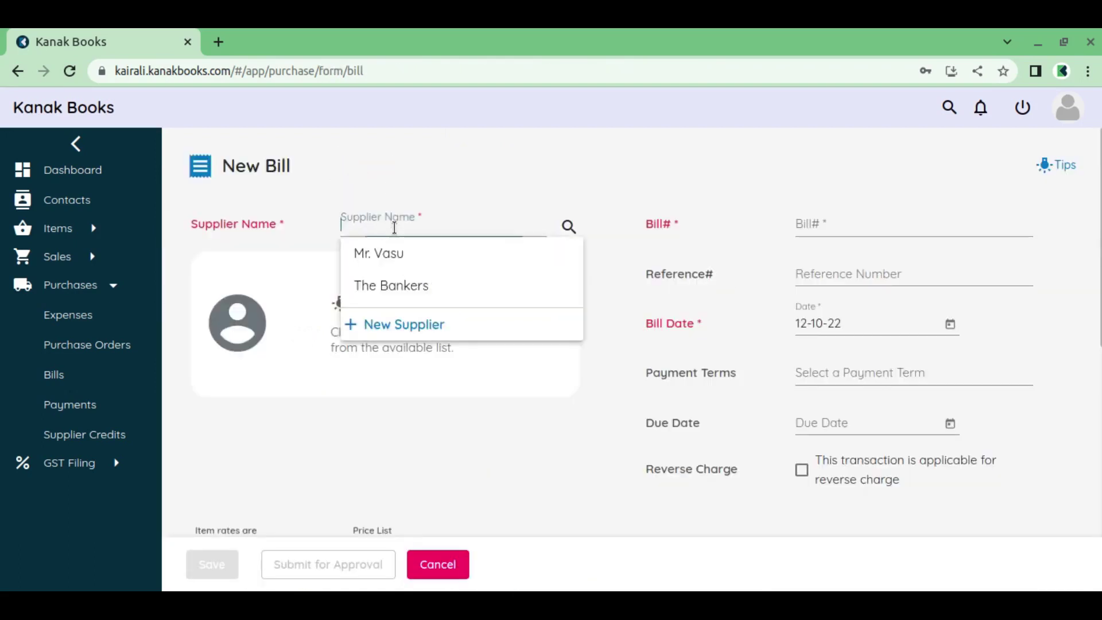
{"action": "left_click", "coordinate": [438, 285]}
{"action": "left_click", "coordinate": [818, 224]}
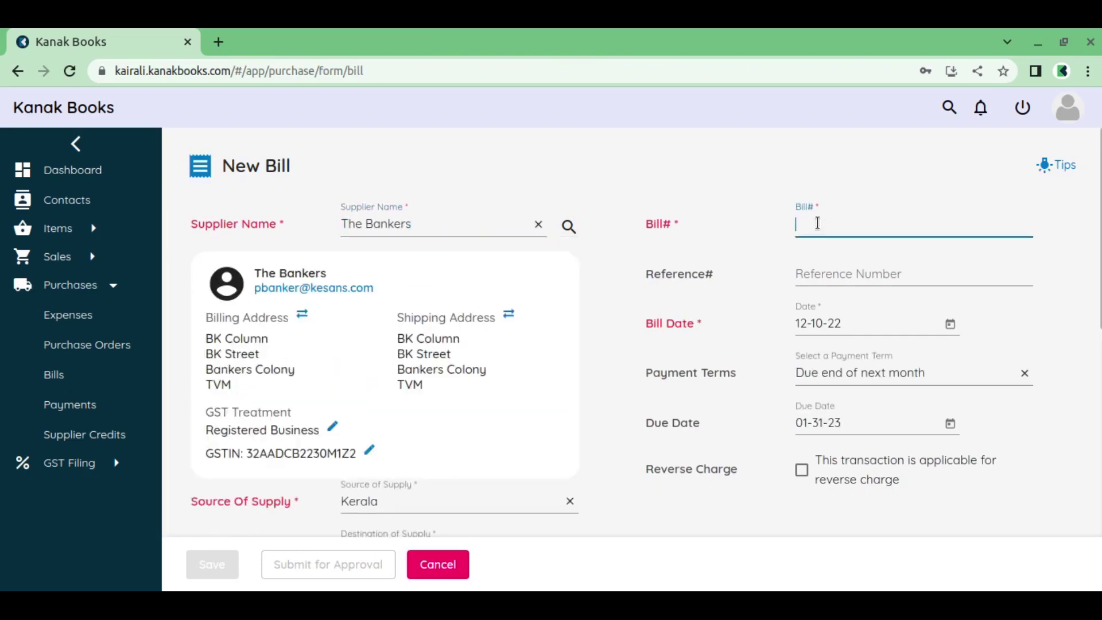
{"action": "type", "text": "010012"}
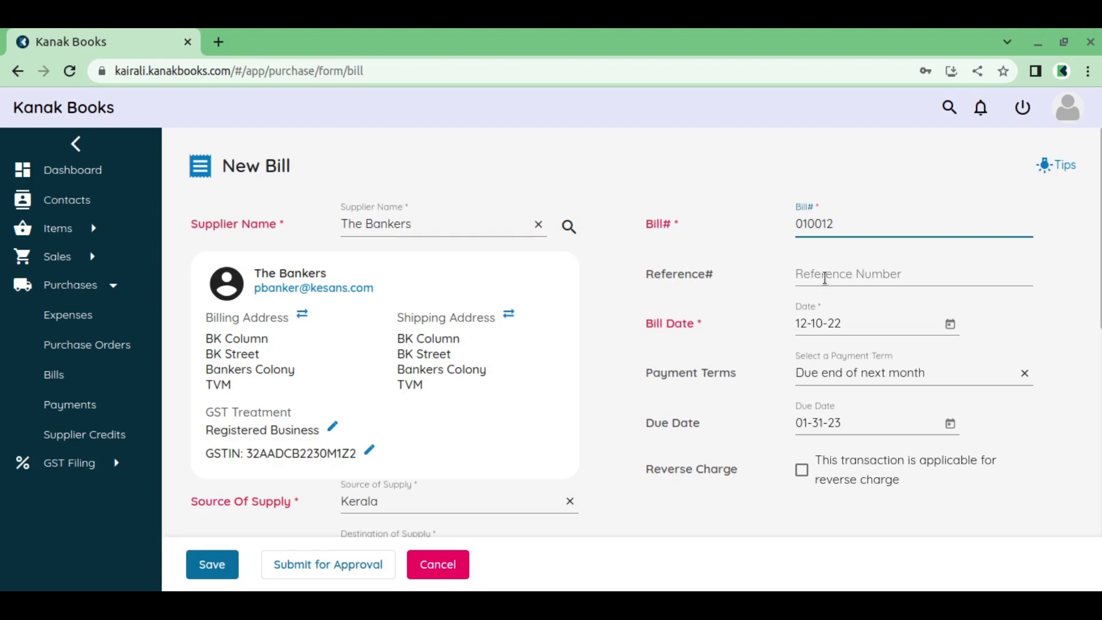
{"action": "scroll", "coordinate": [747, 336], "scroll_direction": "down", "scroll_amount": 6}
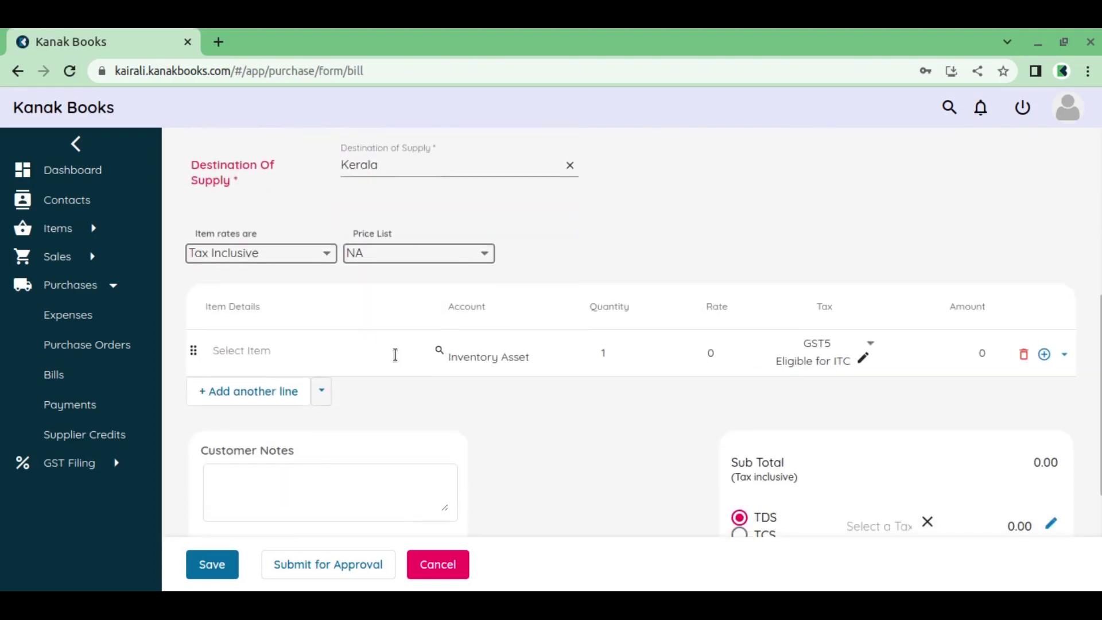
Add 5 Mtr of Cotton Fabric (₹1,000) and save the bill as a draft
{"action": "left_click", "coordinate": [276, 354]}
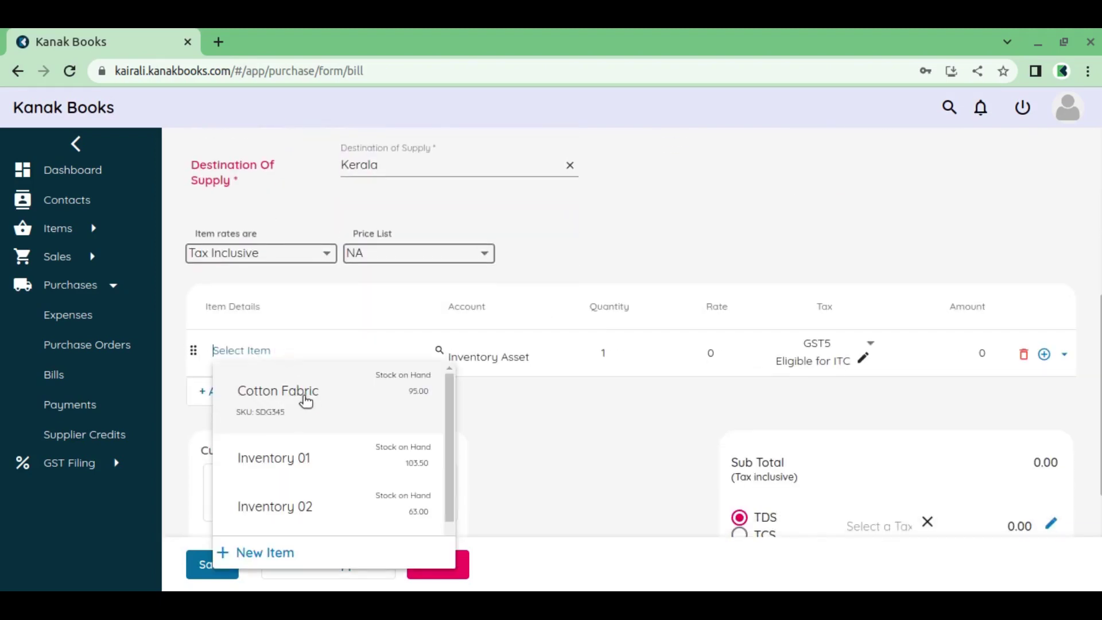
{"action": "left_click", "coordinate": [304, 396]}
{"action": "left_click", "coordinate": [624, 354]}
{"action": "left_click_drag", "start_coordinate": [624, 354], "coordinate": [548, 356]}
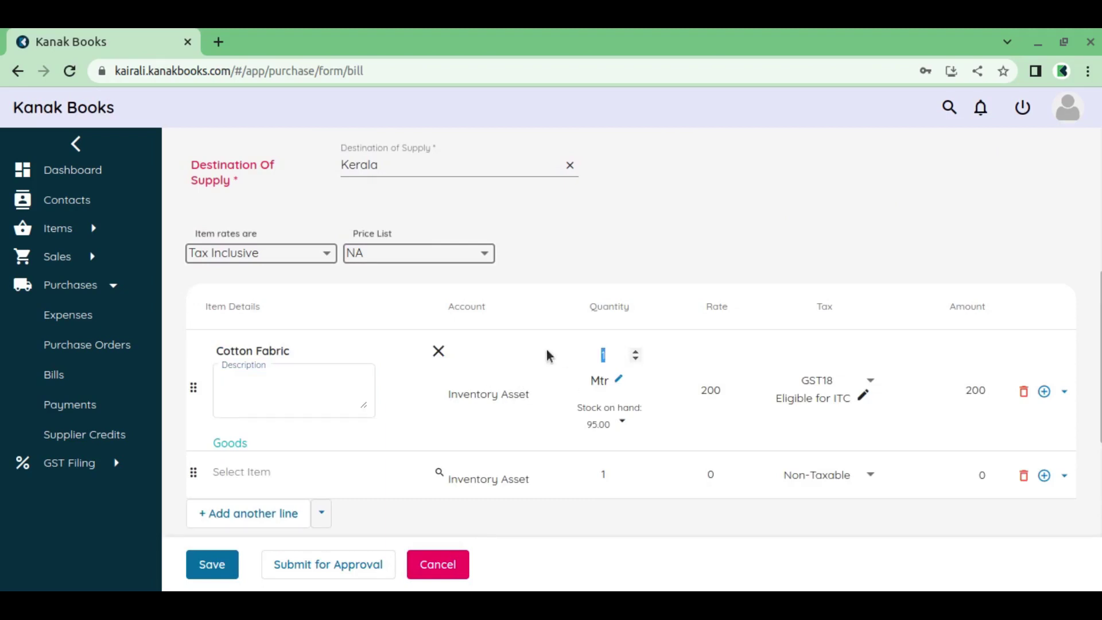
{"action": "type", "text": "5"}
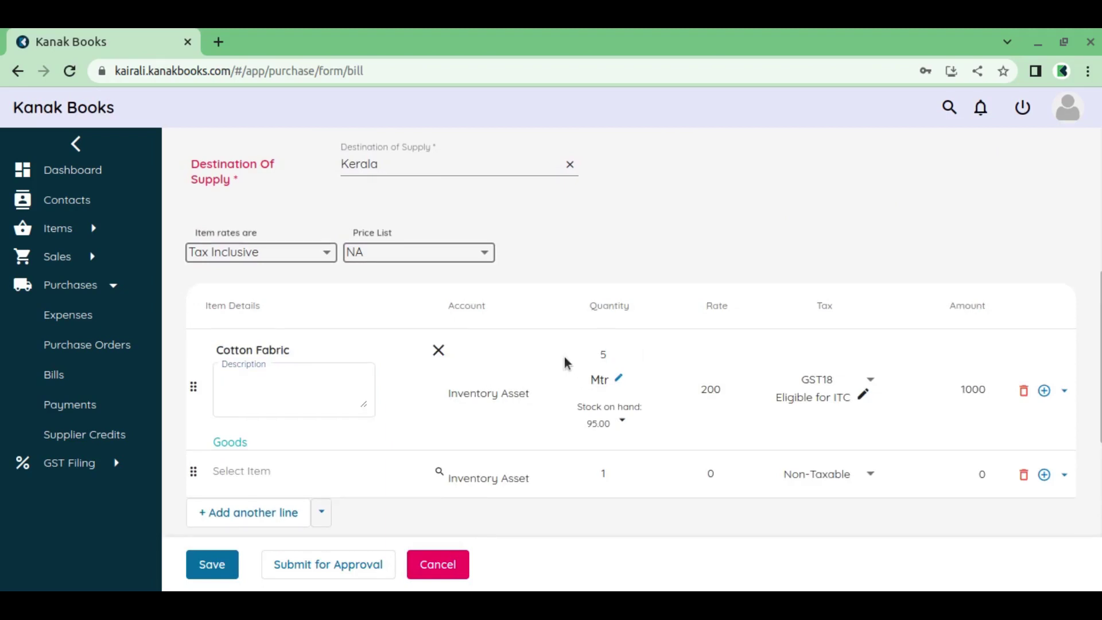
{"action": "scroll", "coordinate": [516, 379], "scroll_direction": "down", "scroll_amount": 2}
{"action": "scroll", "coordinate": [260, 502], "scroll_direction": "down", "scroll_amount": 4}
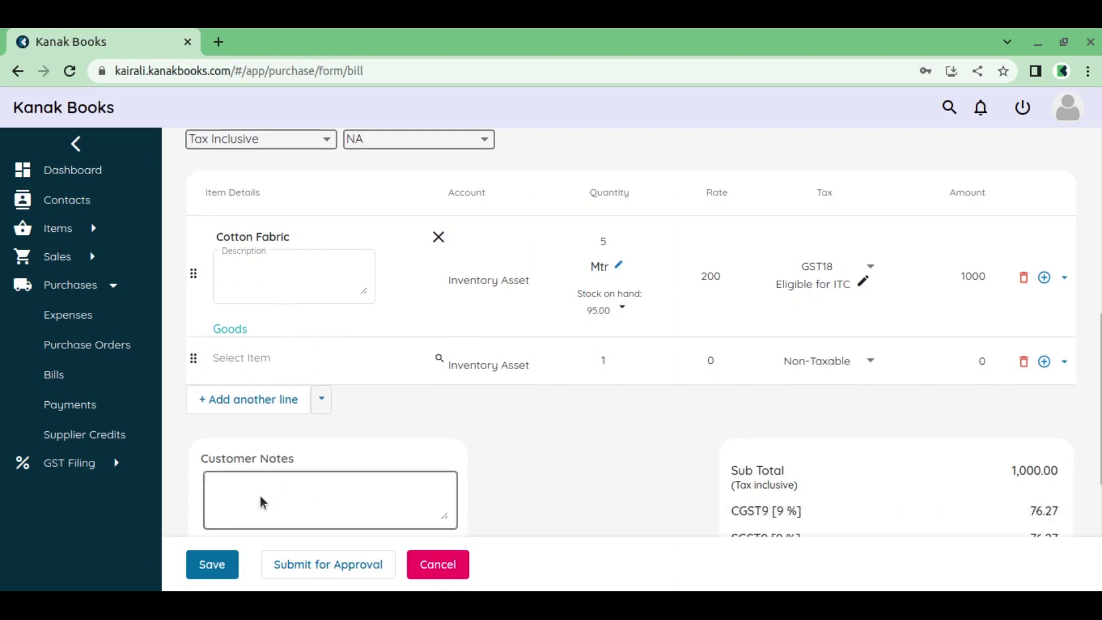
{"action": "left_click", "coordinate": [227, 567]}
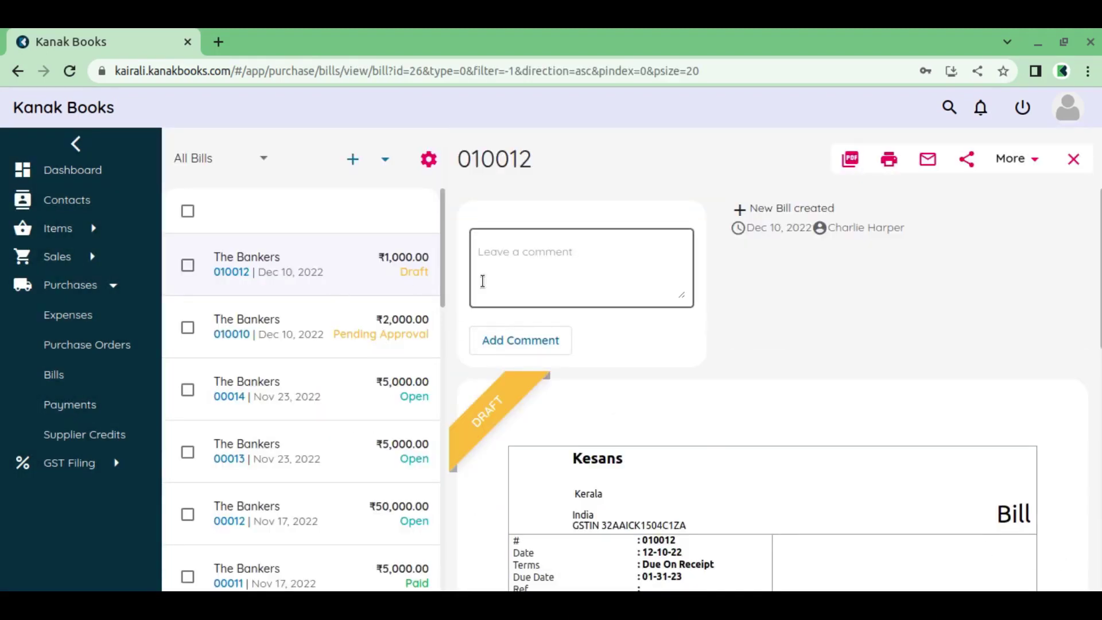
Mark bill 010012 for approval and begin logging out
{"action": "left_click", "coordinate": [1017, 162]}
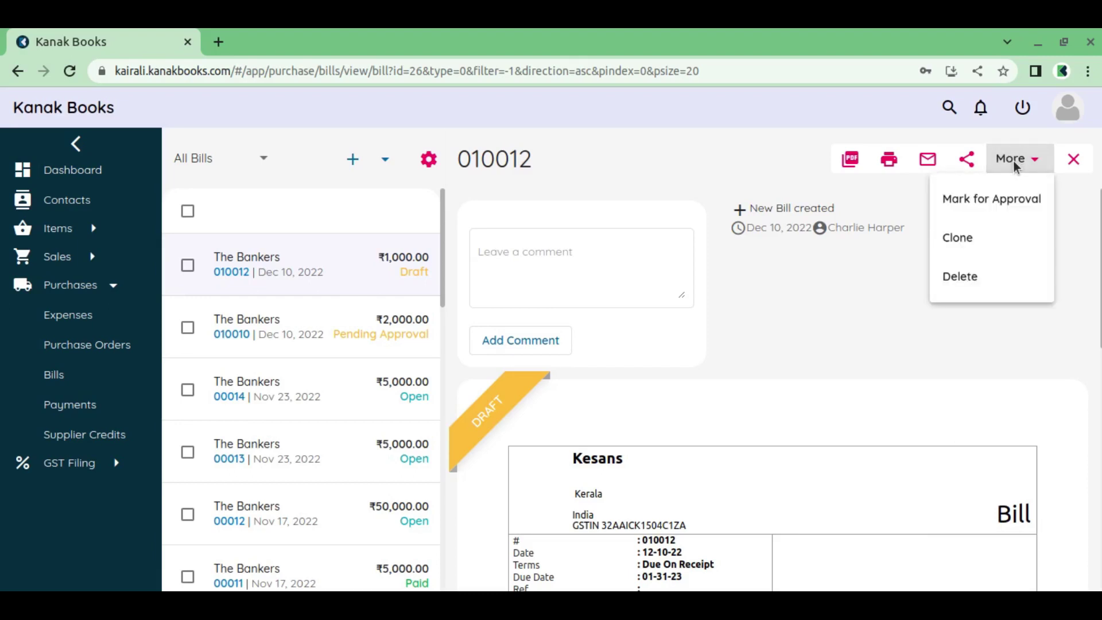
{"action": "left_click", "coordinate": [1022, 205]}
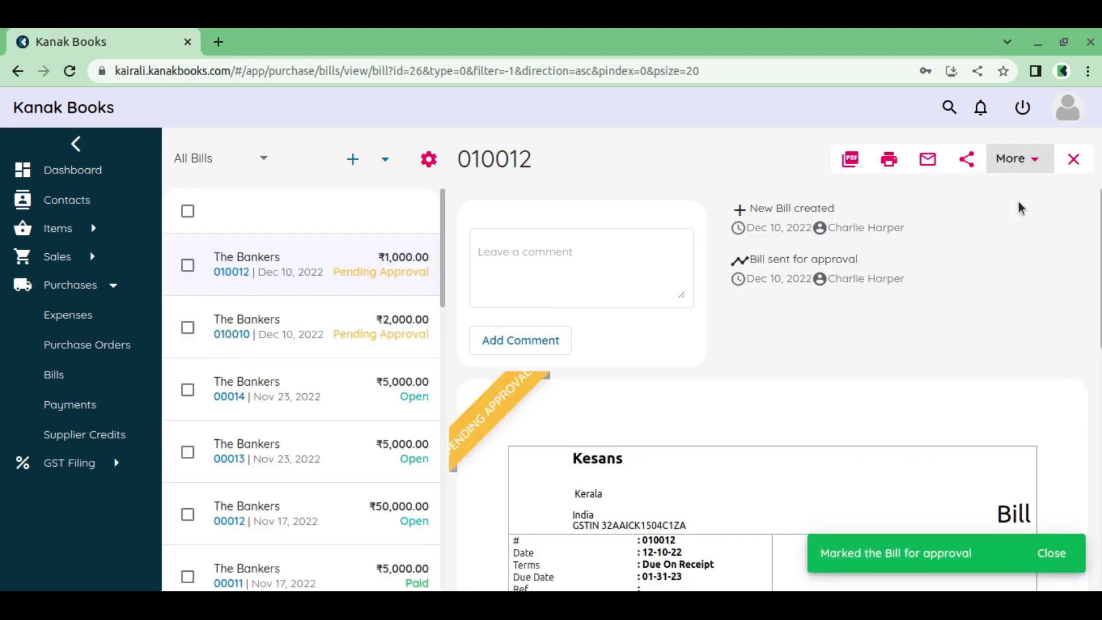
{"action": "left_click", "coordinate": [1023, 107]}
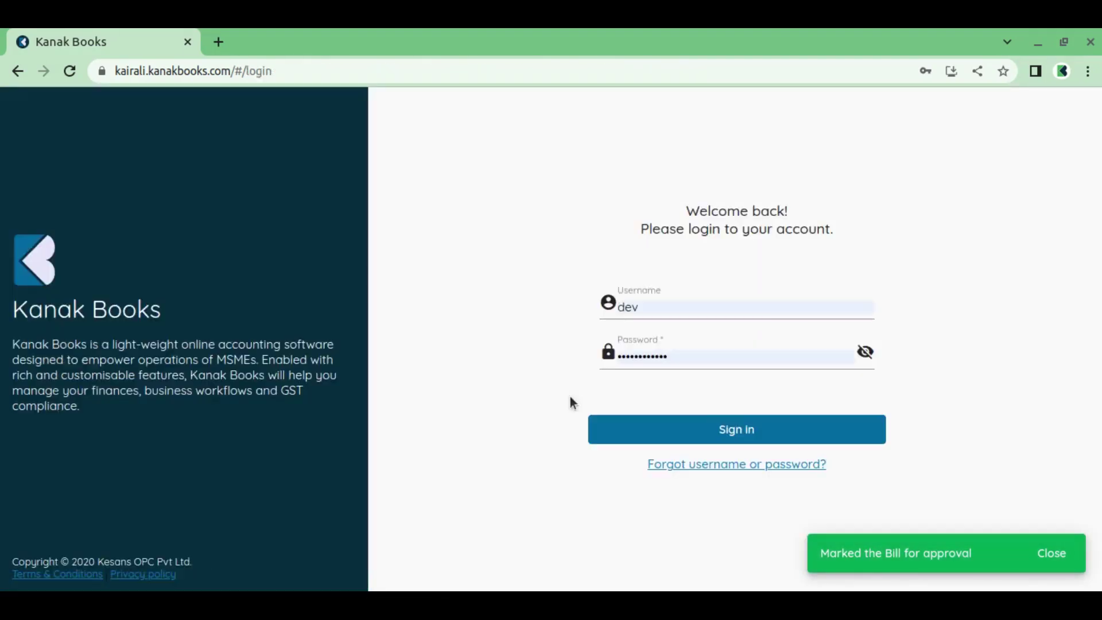
Sign in with the approver's username and password and view the notifications
{"action": "double_click", "coordinate": [669, 304]}
{"action": "type", "text": "alan"}
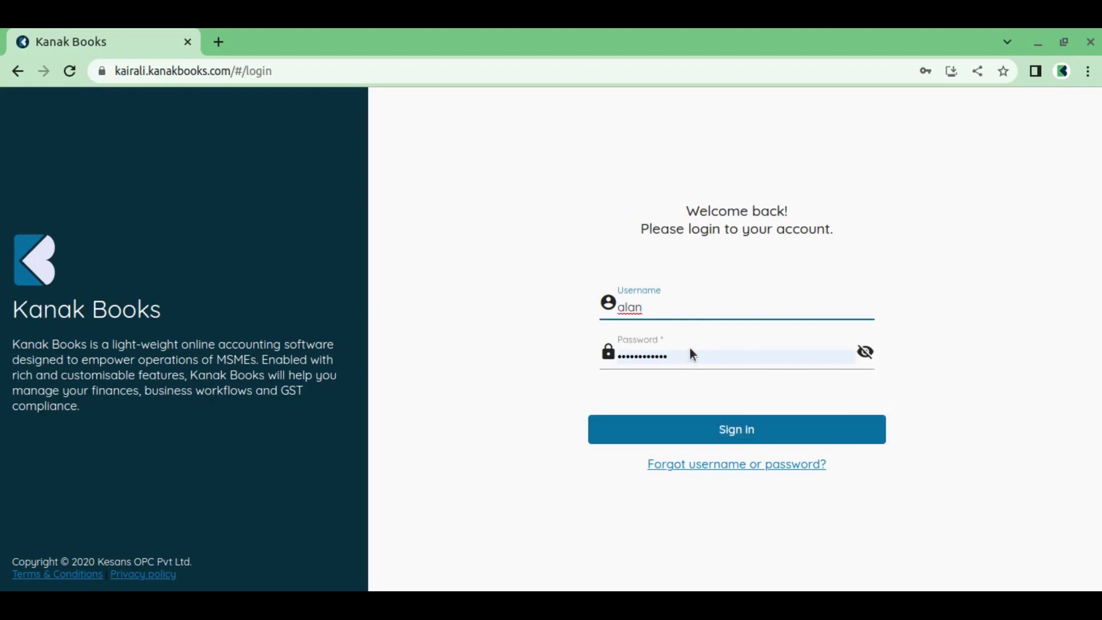
{"action": "key", "text": "Tab"}
{"action": "type", "text": "••••••"}
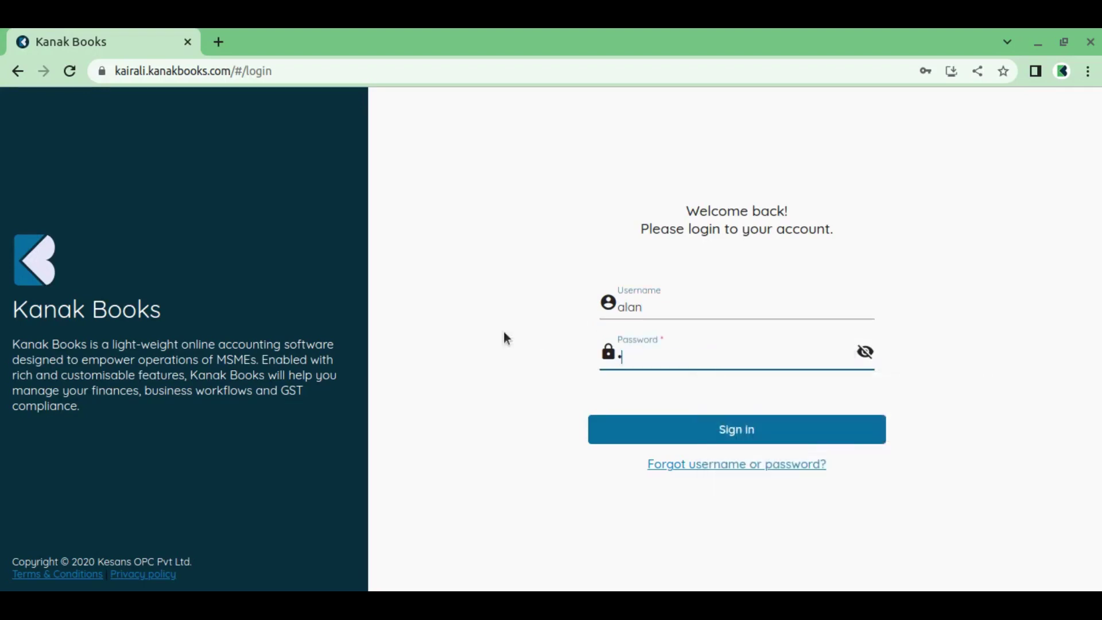
{"action": "type", "text": "••••••"}
{"action": "left_click", "coordinate": [649, 433]}
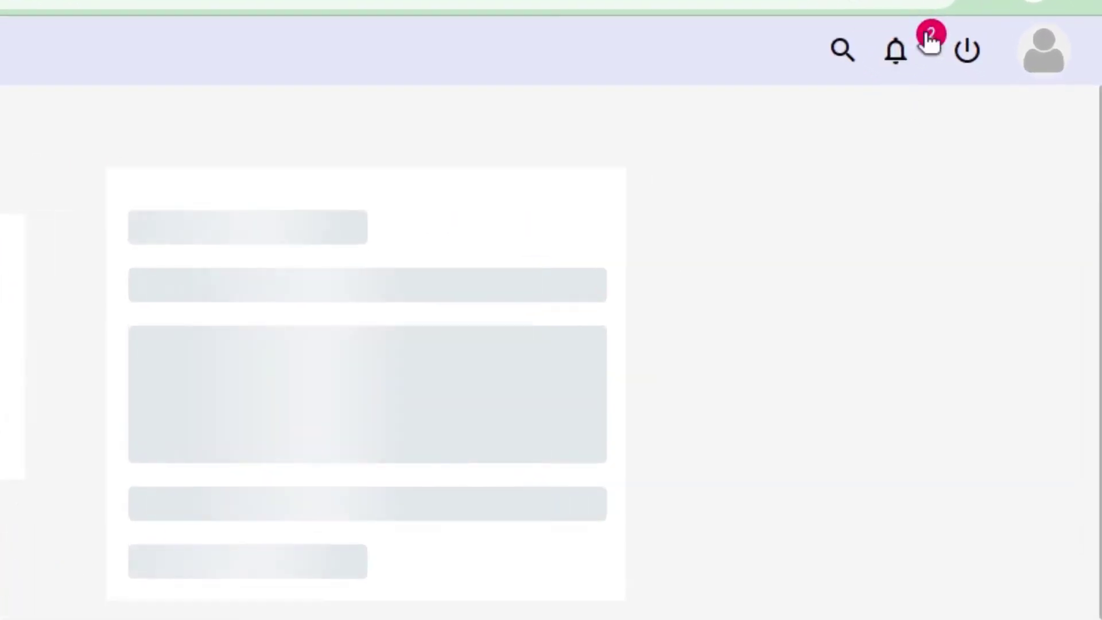
{"action": "left_click", "coordinate": [906, 70]}
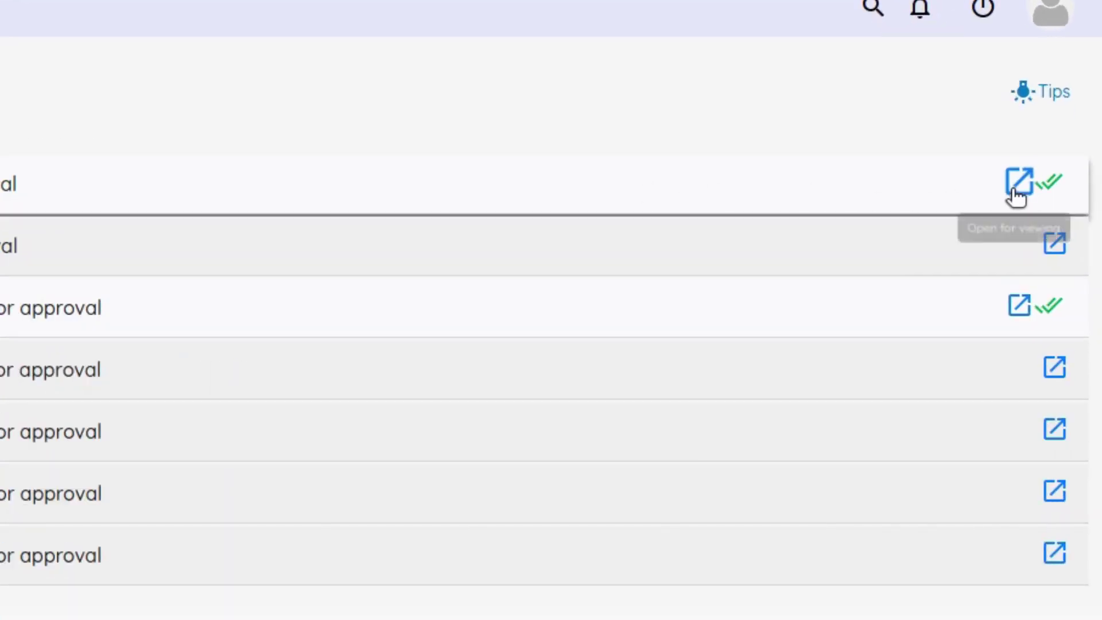
Open bill 010012 and mark it as Approved
{"action": "left_click", "coordinate": [1014, 189]}
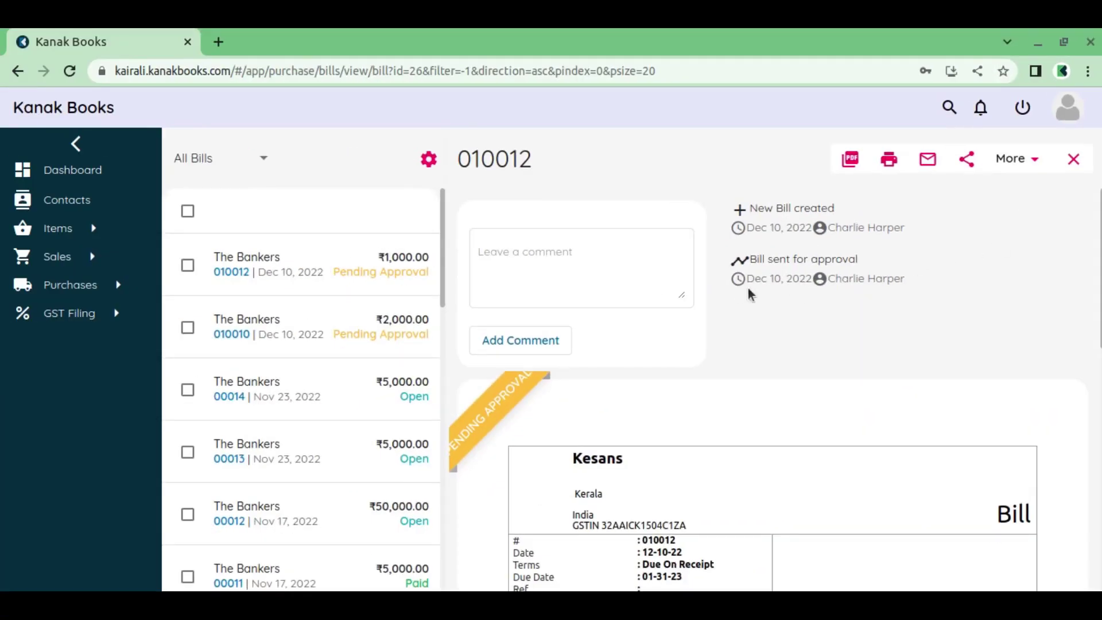
{"action": "scroll", "coordinate": [589, 382], "scroll_direction": "down", "scroll_amount": 10}
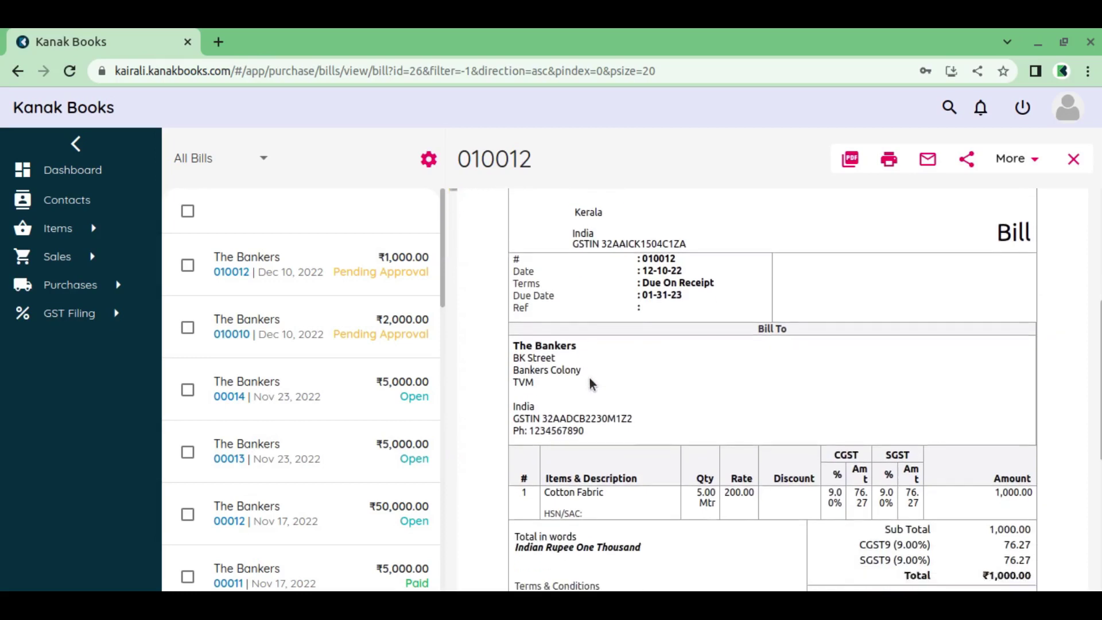
{"action": "scroll", "coordinate": [591, 384], "scroll_direction": "down", "scroll_amount": 2}
{"action": "scroll", "coordinate": [590, 381], "scroll_direction": "up", "scroll_amount": 10}
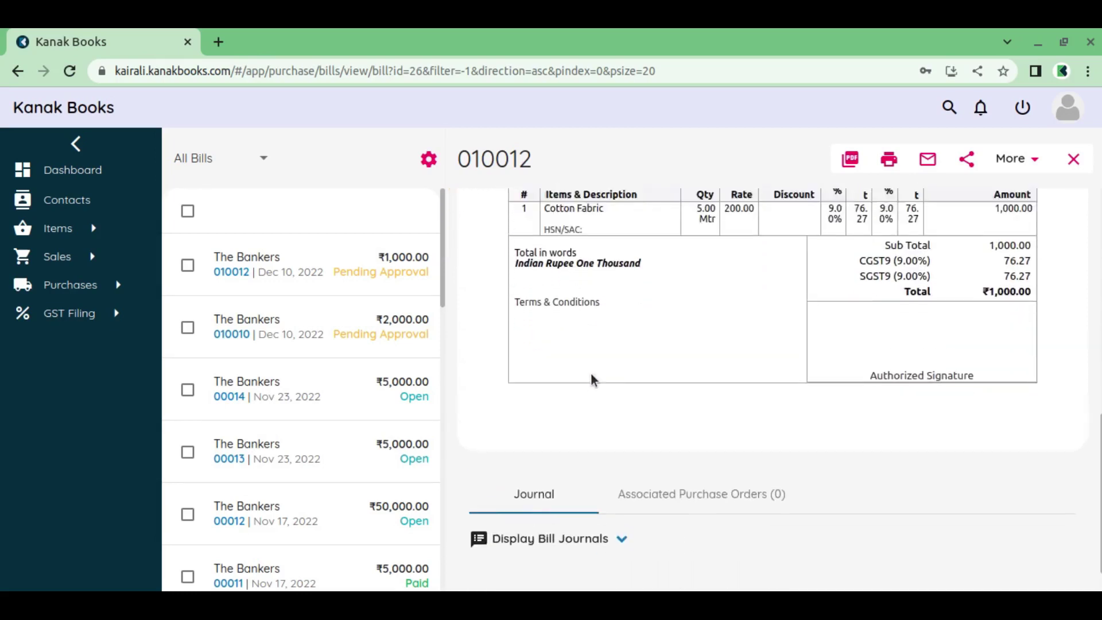
{"action": "left_click", "coordinate": [1010, 160]}
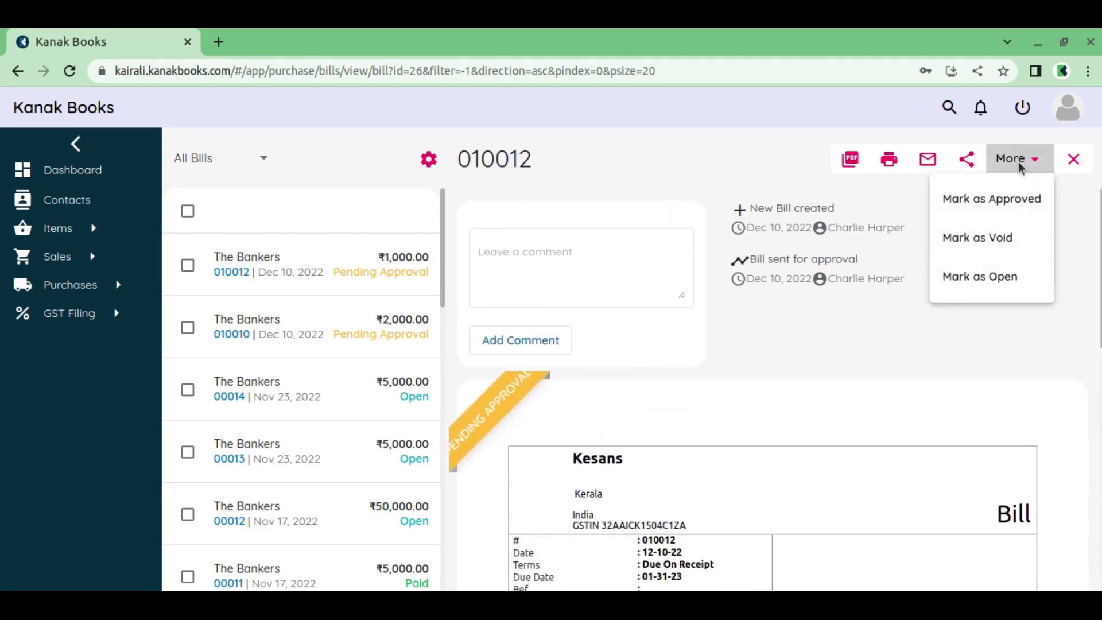
{"action": "left_click", "coordinate": [1020, 201]}
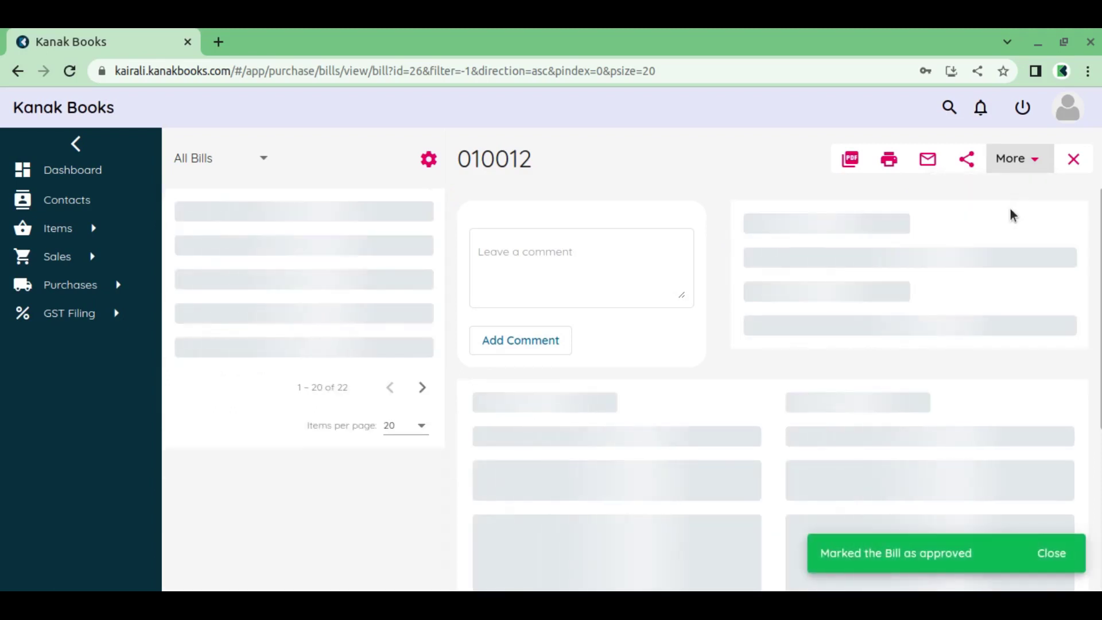
Mark bill 010010 as Approved, then begin logging out
{"action": "scroll", "coordinate": [746, 345], "scroll_direction": "down", "scroll_amount": 2}
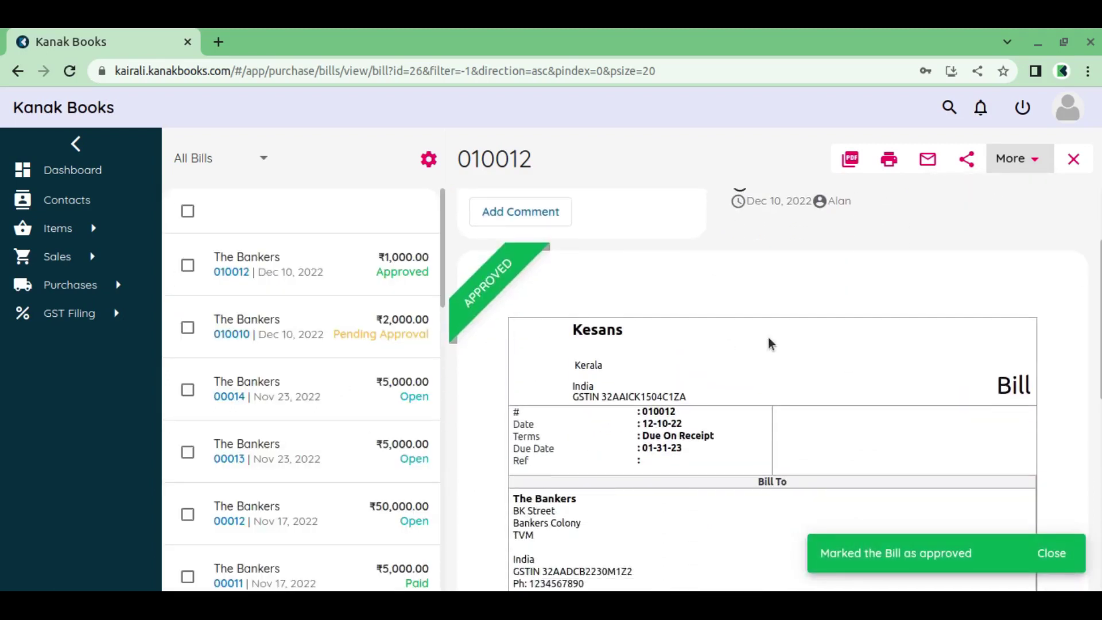
{"action": "left_click", "coordinate": [349, 330]}
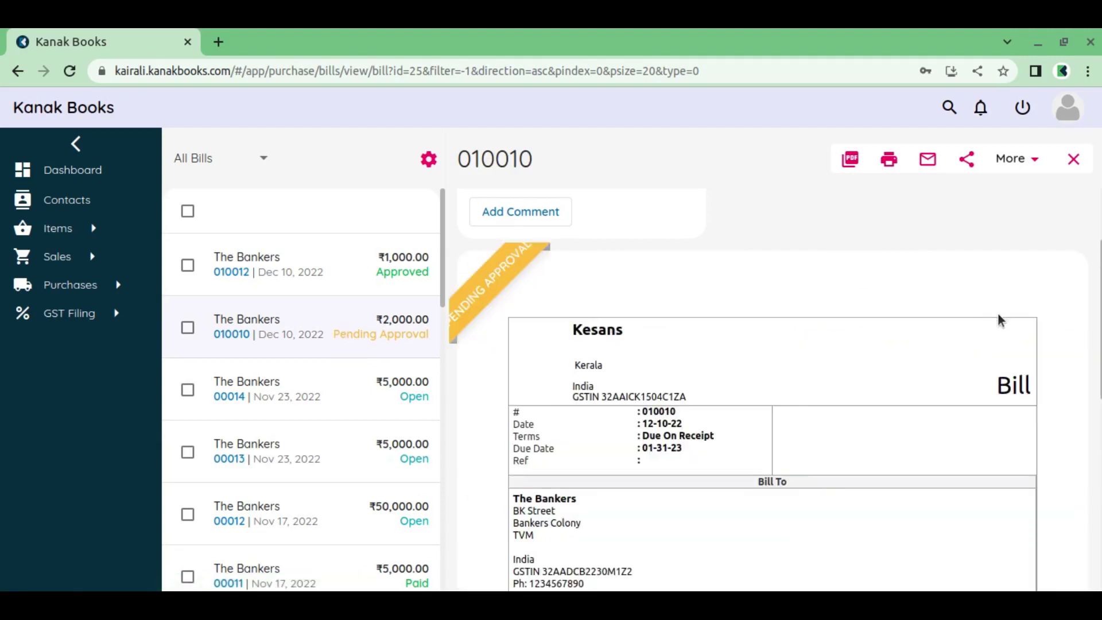
{"action": "scroll", "coordinate": [1000, 320], "scroll_direction": "down", "scroll_amount": 6}
{"action": "left_click", "coordinate": [1015, 159]}
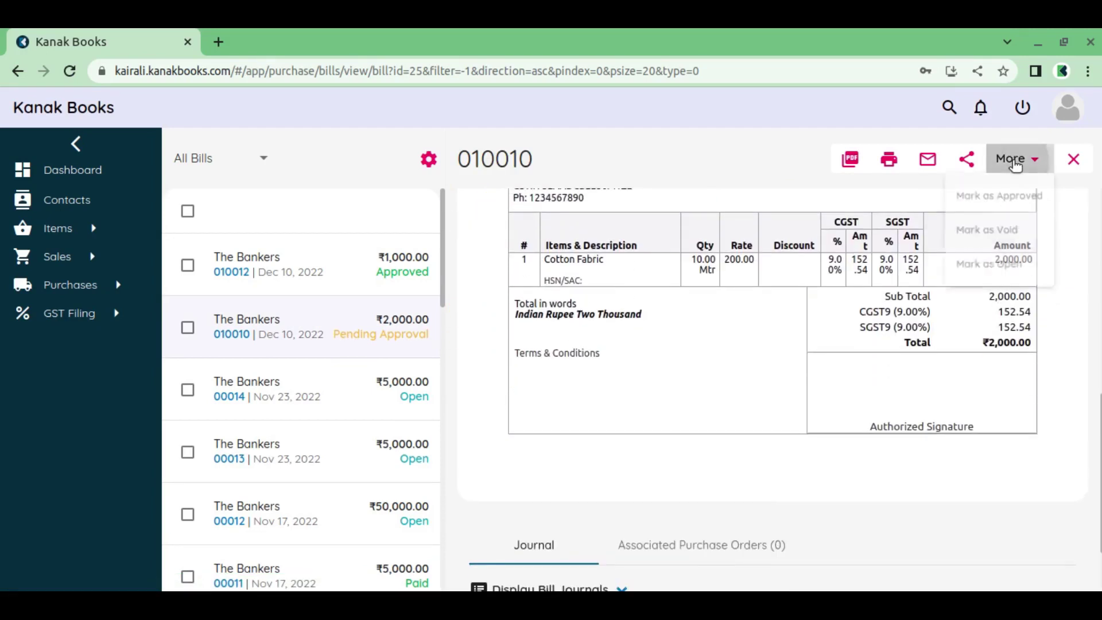
{"action": "left_click", "coordinate": [1018, 200]}
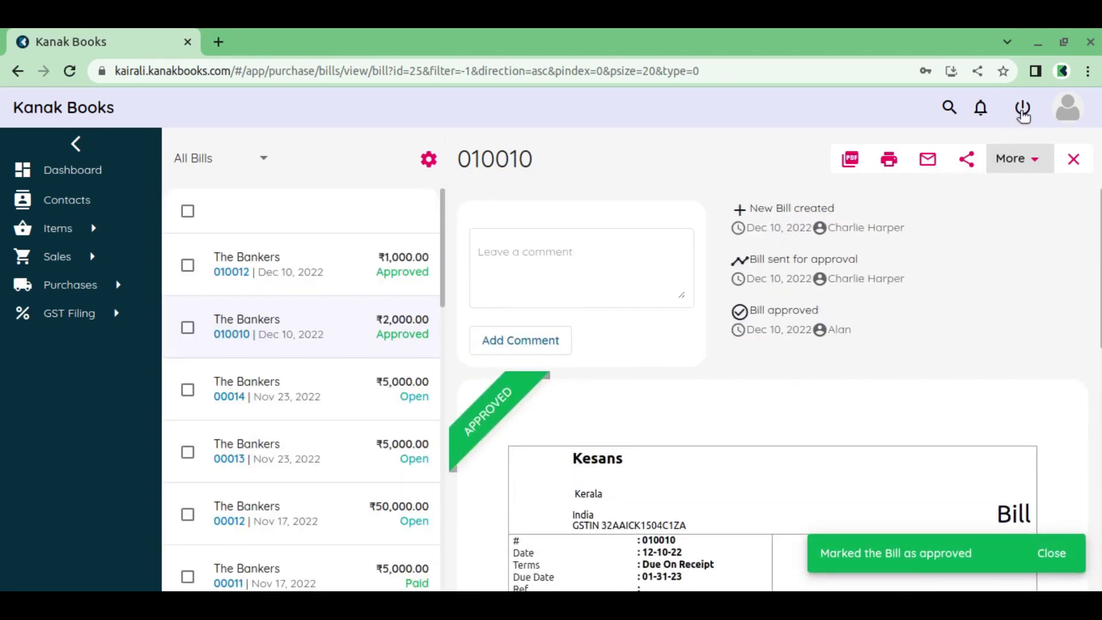
{"action": "left_click", "coordinate": [1022, 110]}
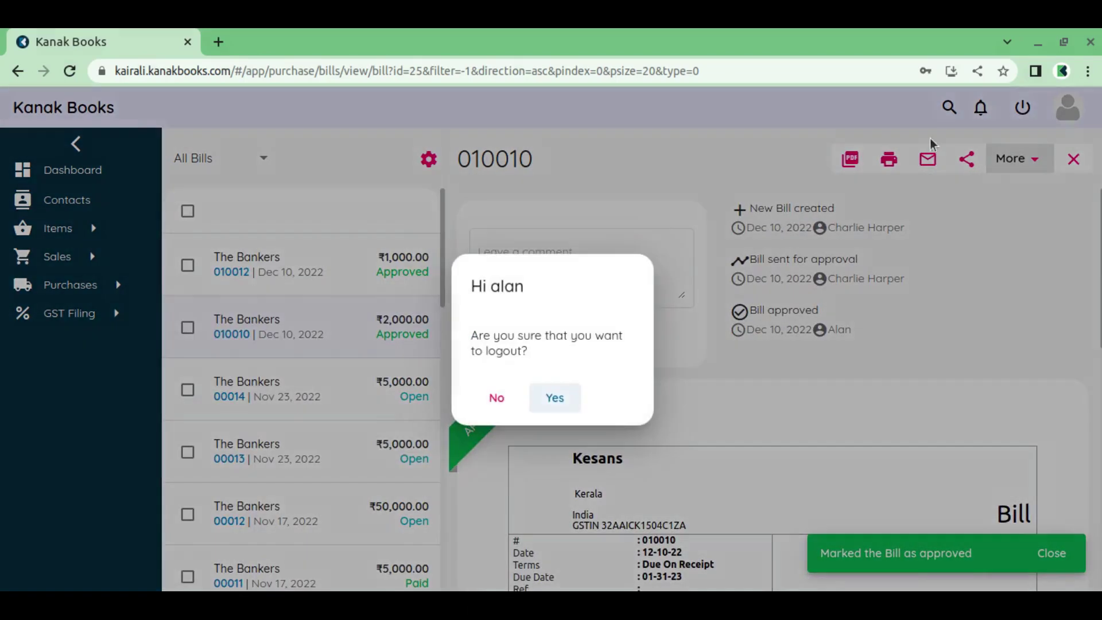
Confirm logout and sign in with the bill creator's username and password
{"action": "left_click", "coordinate": [555, 399]}
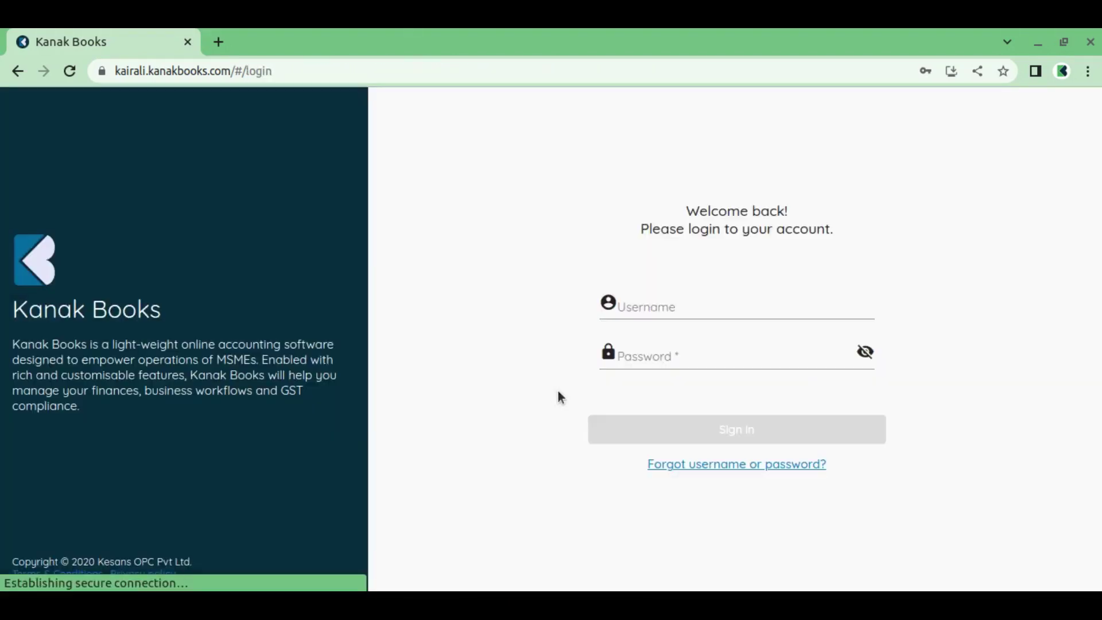
{"action": "type", "text": "charlie"}
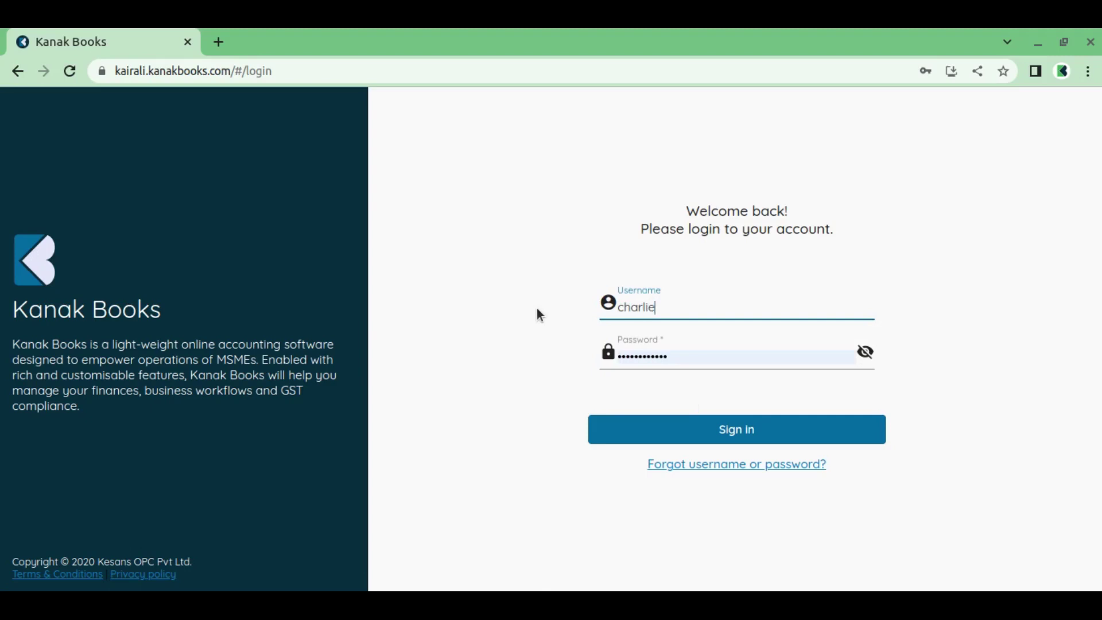
{"action": "key", "text": "Tab"}
{"action": "type", "text": "••"}
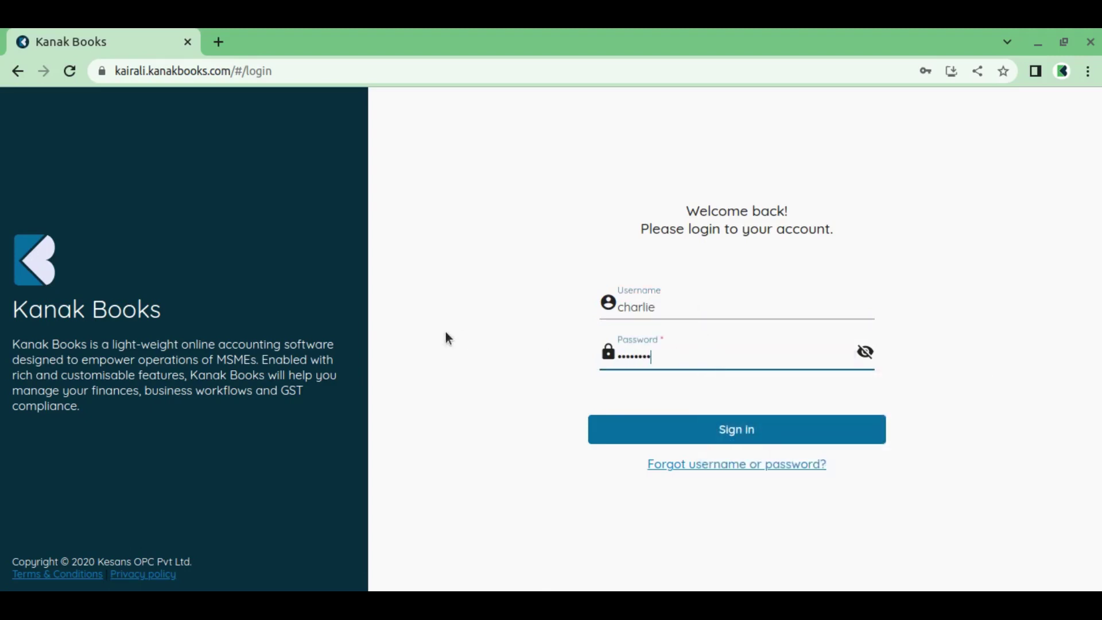
{"action": "left_click", "coordinate": [651, 424]}
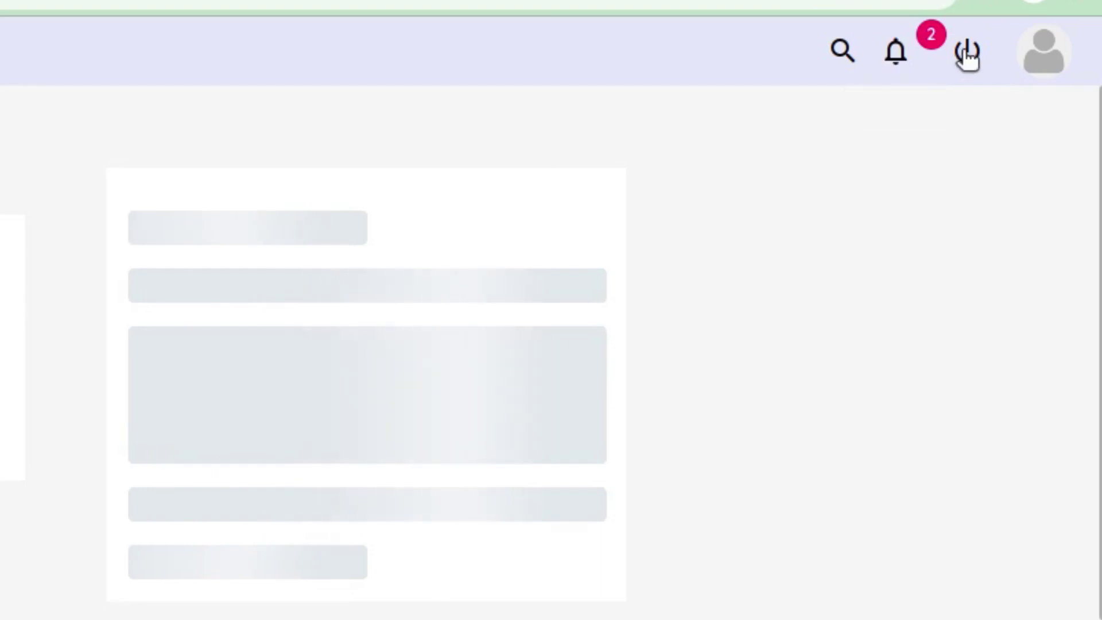
Check bill 010010's approval from the notifications page, then check bill 010012's 'Bill approved' history entry
{"action": "left_click", "coordinate": [896, 62]}
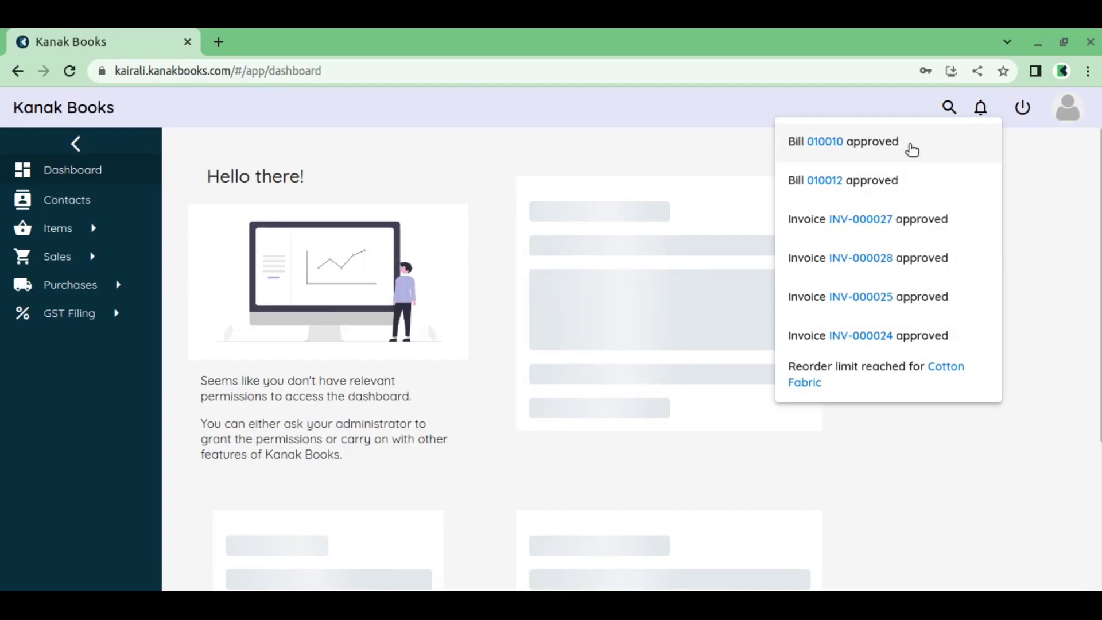
{"action": "left_click", "coordinate": [911, 146]}
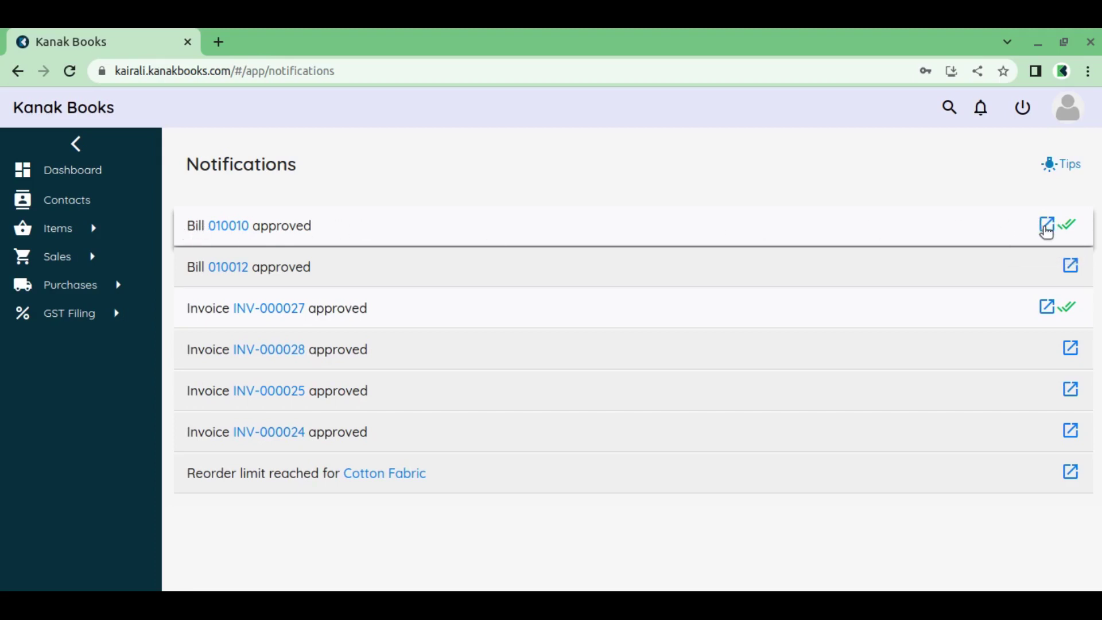
{"action": "left_click", "coordinate": [1046, 227]}
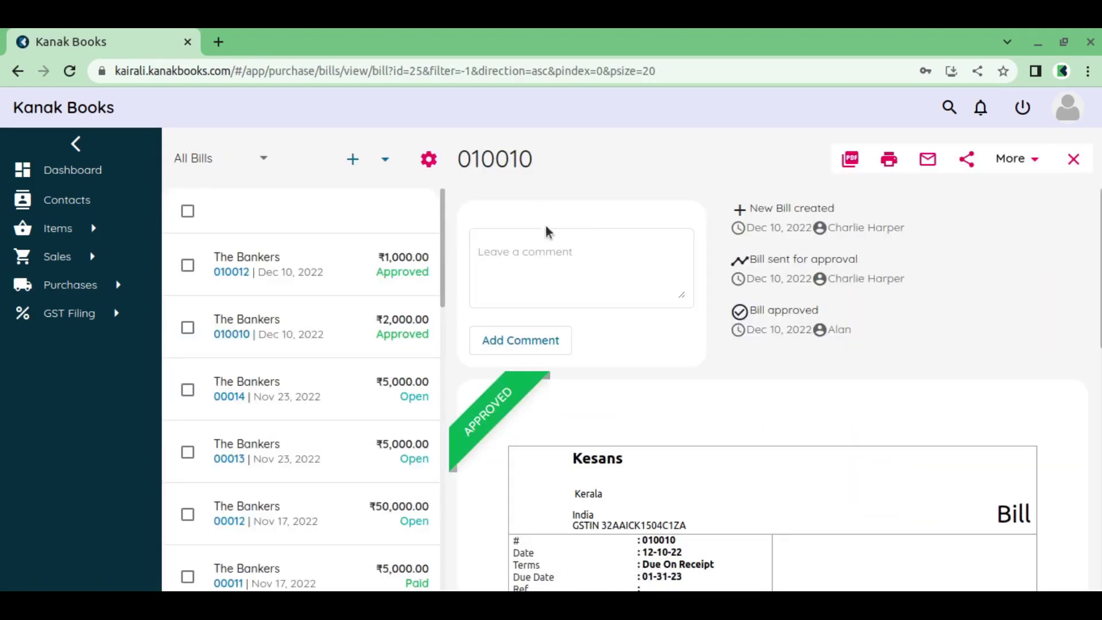
{"action": "left_click", "coordinate": [358, 273]}
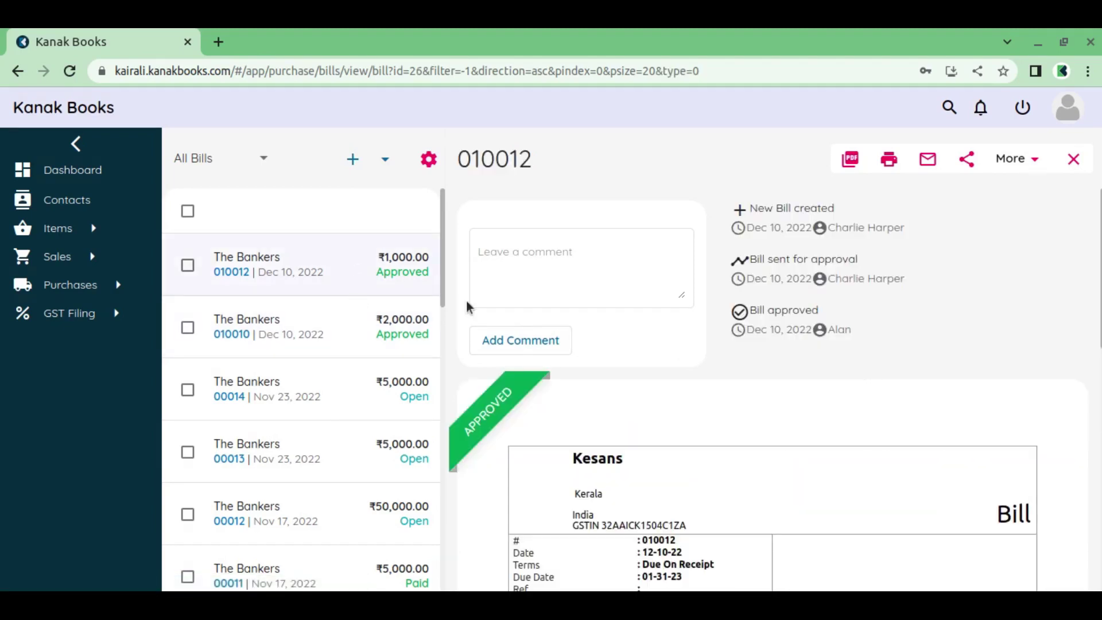